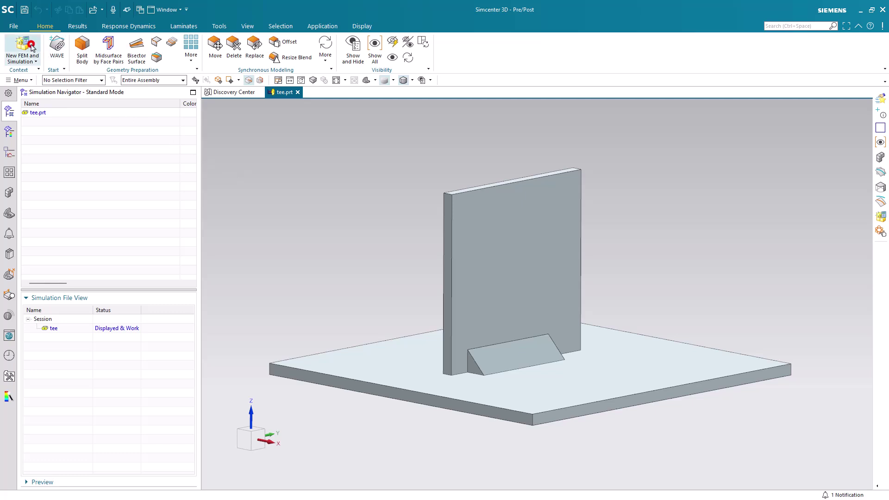
# - Create tee_fem1.fem and tee_sim1.sim using the Simcenter 3D Multiphysics solver with Coupled Thermal-Structural analysis
pyautogui.click(31, 47)
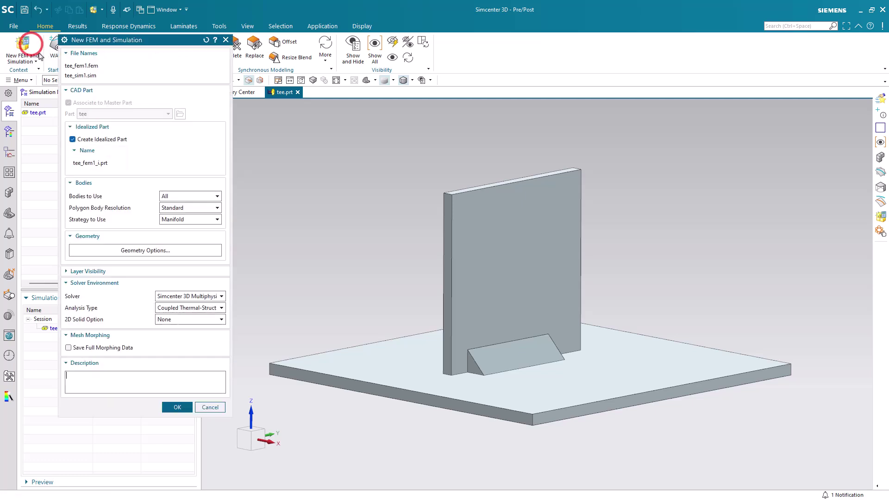
pyautogui.click(197, 296)
pyautogui.click(197, 296)
pyautogui.click(197, 308)
pyautogui.click(196, 308)
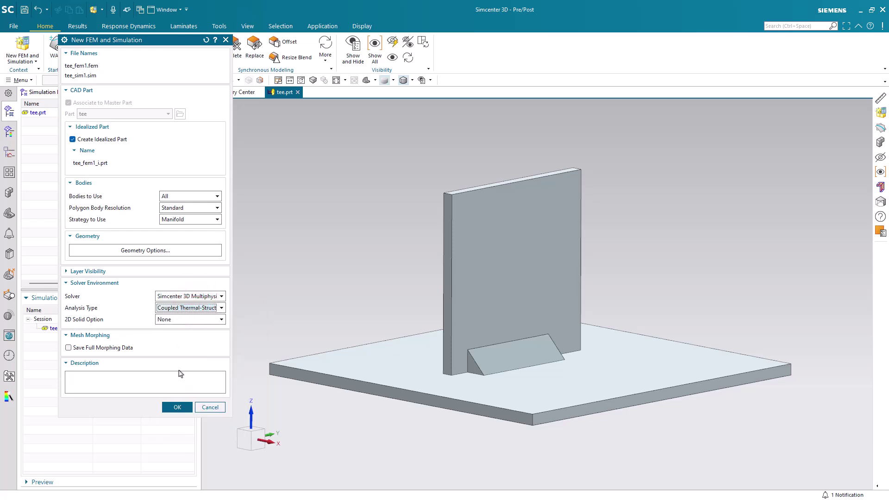
pyautogui.click(178, 407)
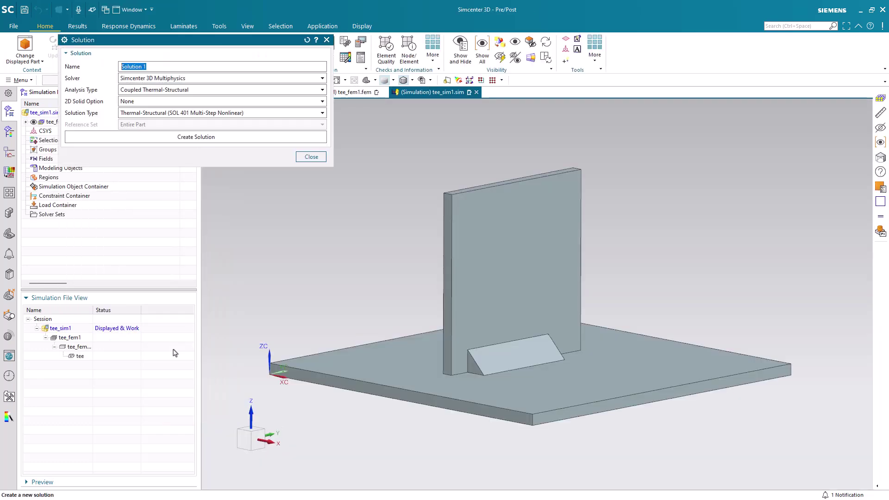
pyautogui.click(312, 157)
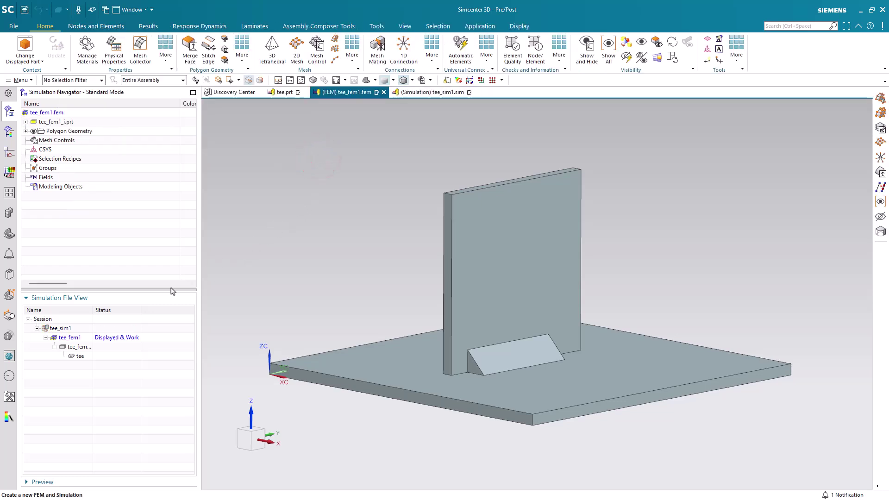
# - Make the idealized part tee_fem1_i the work part and promote the tee body into it
pyautogui.doubleClick(81, 347)
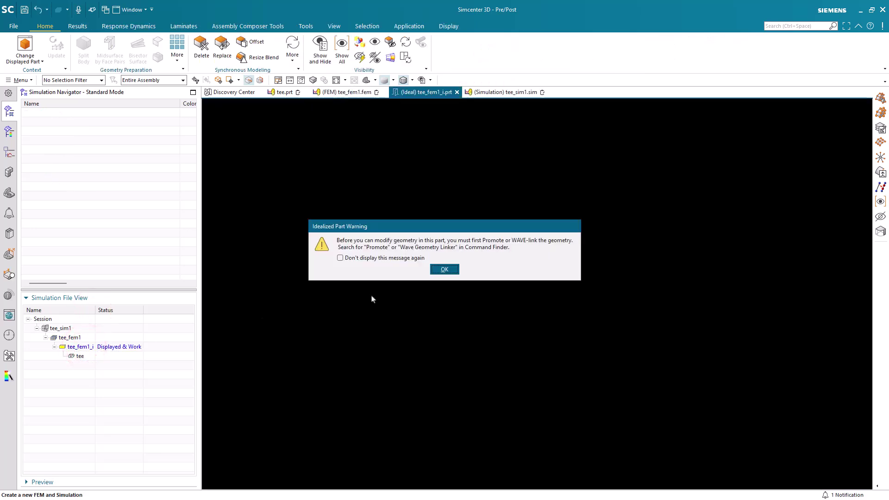
pyautogui.click(443, 270)
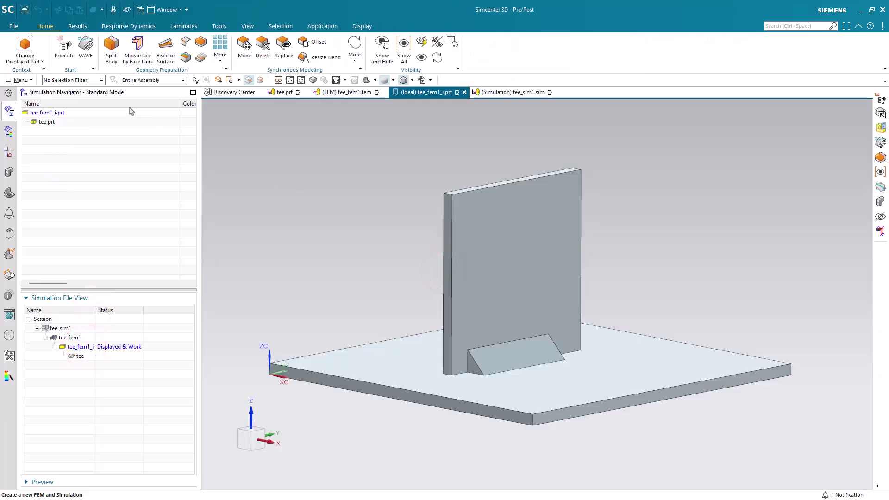
pyautogui.click(72, 55)
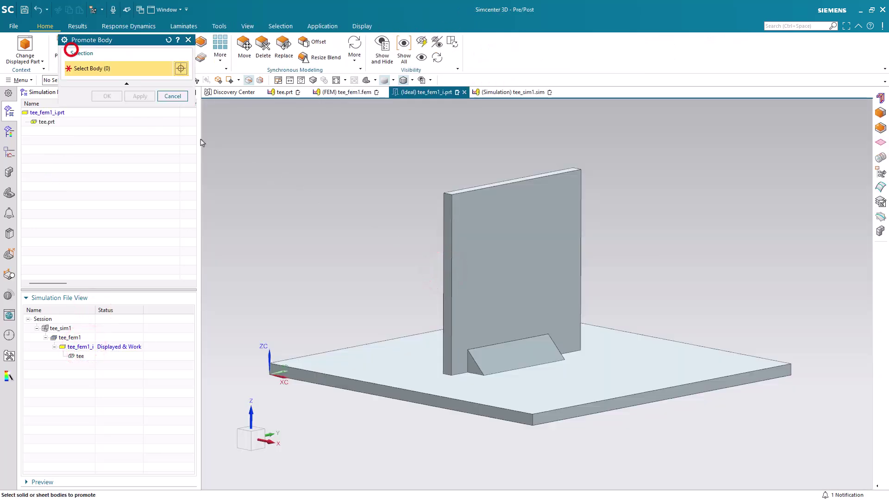
pyautogui.click(513, 358)
pyautogui.click(107, 96)
pyautogui.scroll(4, 500, 328)
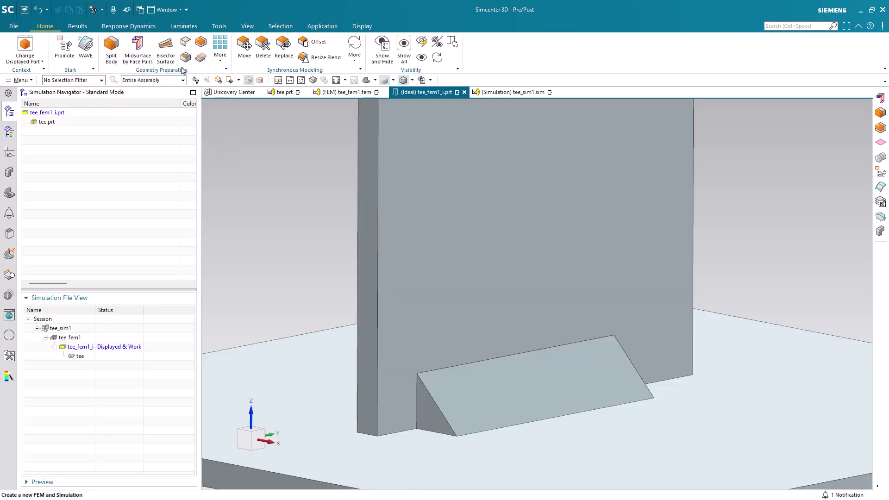
pyautogui.click(221, 50)
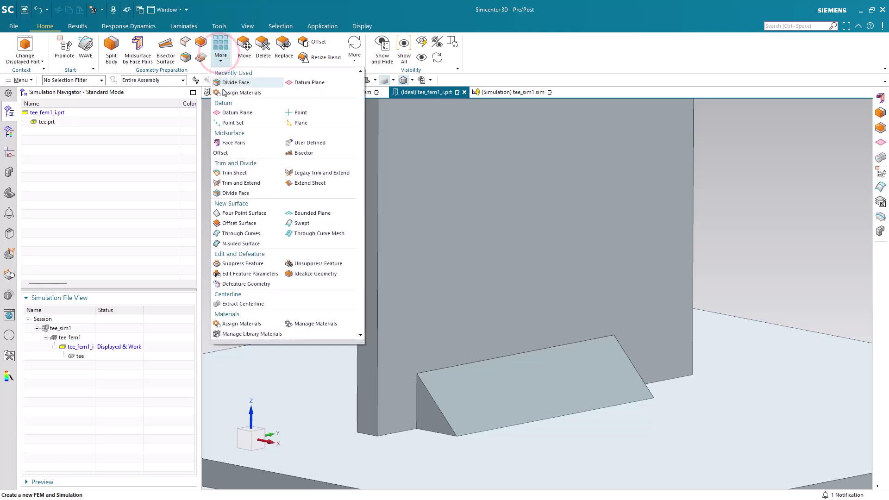
# - Create seven reversed datum planes 1.25/8 in apart from the bead's triangular end face
pyautogui.click(226, 111)
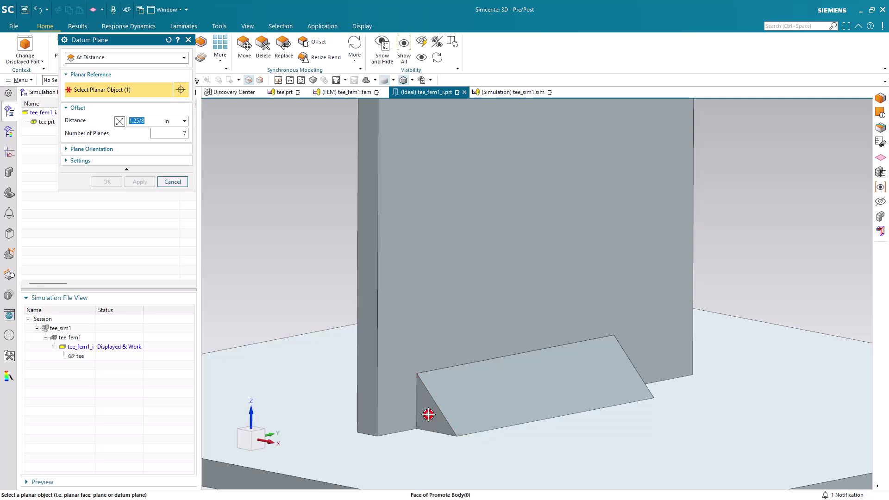
pyautogui.click(428, 414)
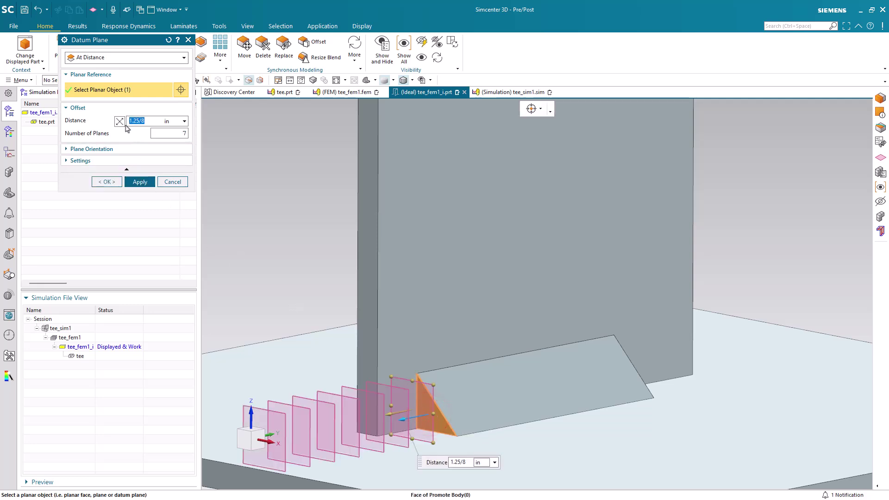
pyautogui.click(119, 122)
pyautogui.moveTo(383, 379); pyautogui.dragTo(359, 379, button='middle')
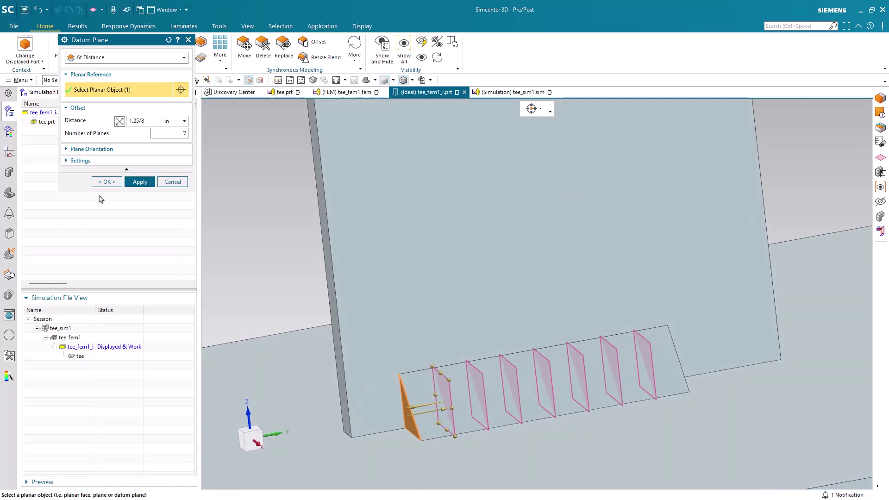
pyautogui.click(101, 182)
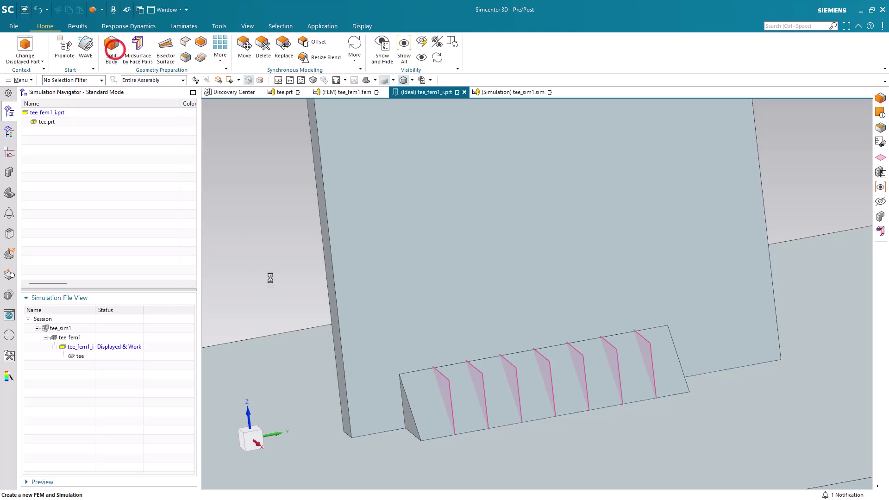
# - Split the weld bead at the first datum plane using the Face or Plane tool option
pyautogui.click(439, 416)
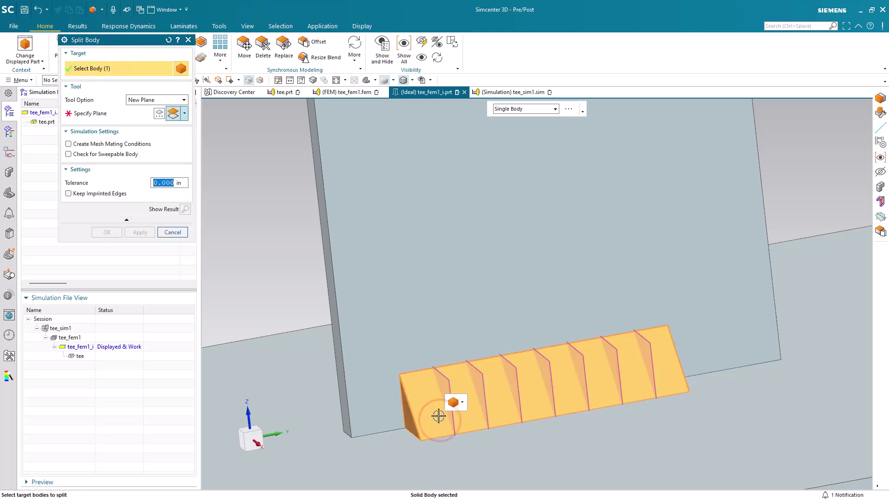
pyautogui.middleClick(435, 414)
pyautogui.click(178, 101)
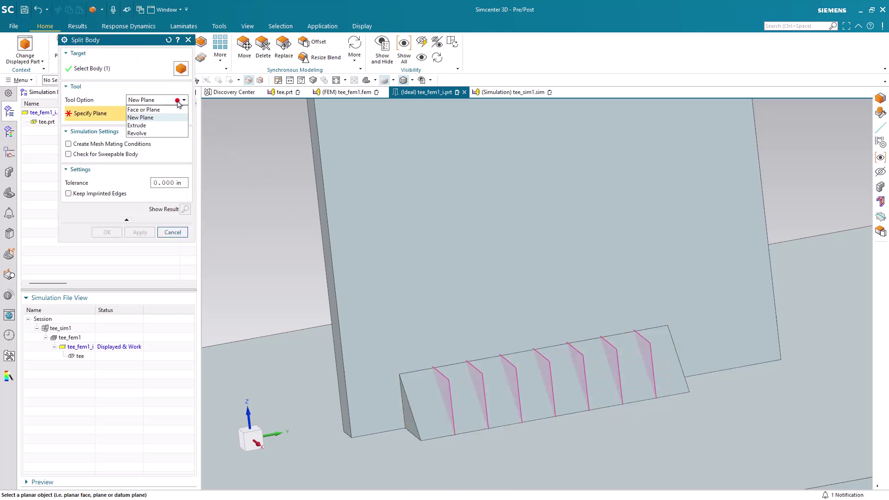
pyautogui.click(167, 109)
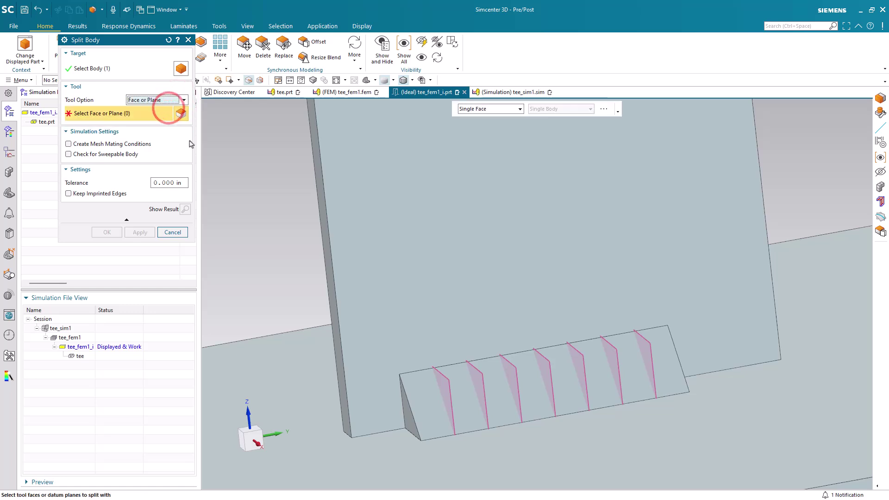
pyautogui.click(445, 386)
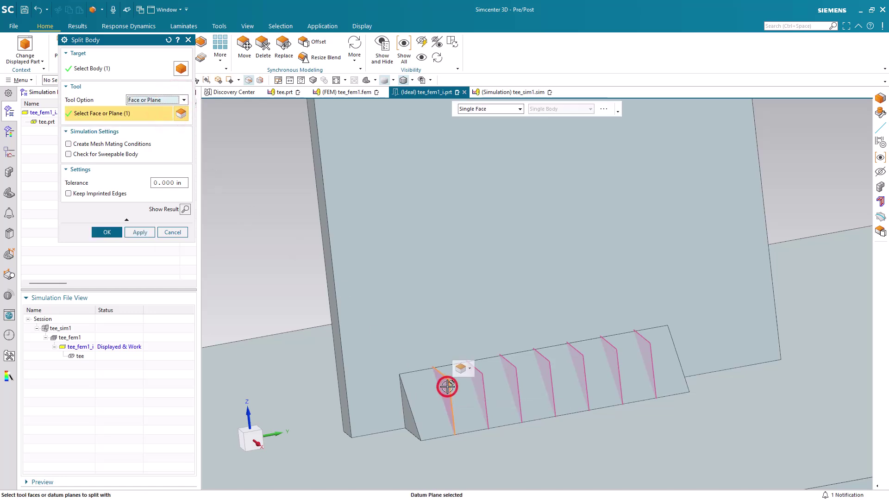
pyautogui.click(140, 232)
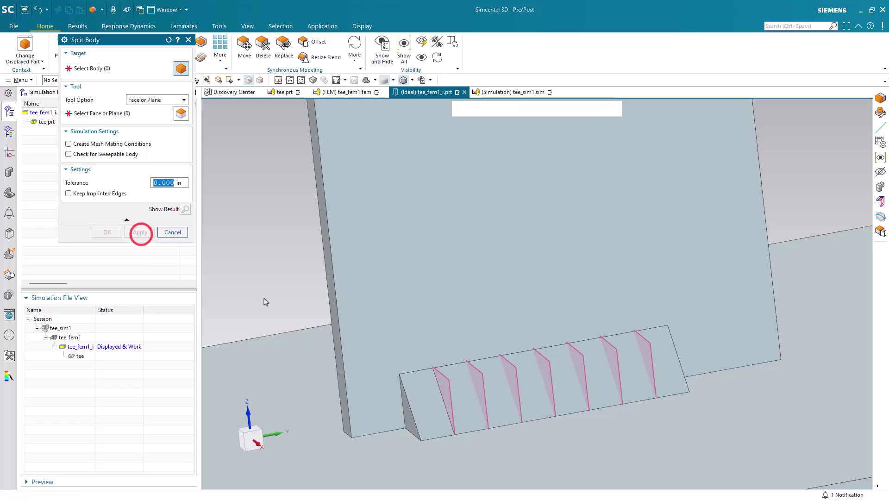
# - Split the bead at the second, third and fourth datum planes
pyautogui.middleClick(477, 394)
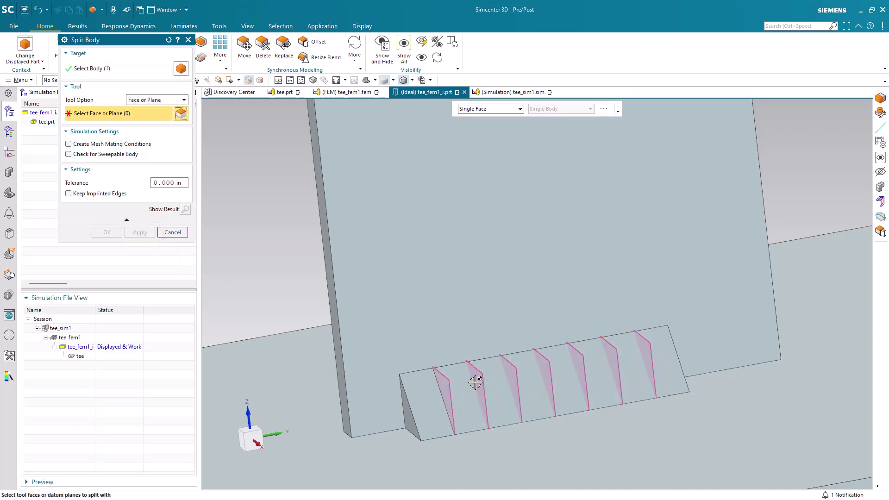
pyautogui.click(485, 378)
pyautogui.middleClick(492, 381)
pyautogui.middleClick(499, 387)
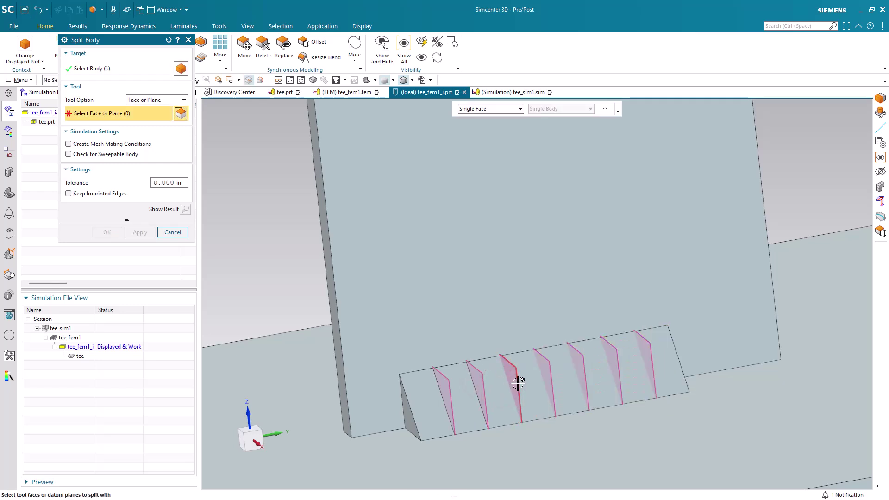
pyautogui.click(517, 383)
pyautogui.middleClick(530, 388)
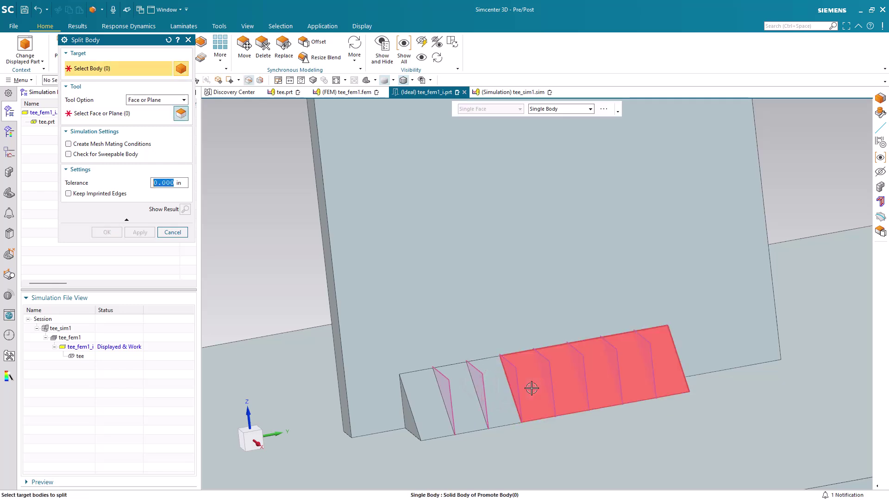
pyautogui.click(532, 388)
pyautogui.middleClick(532, 388)
pyautogui.click(551, 384)
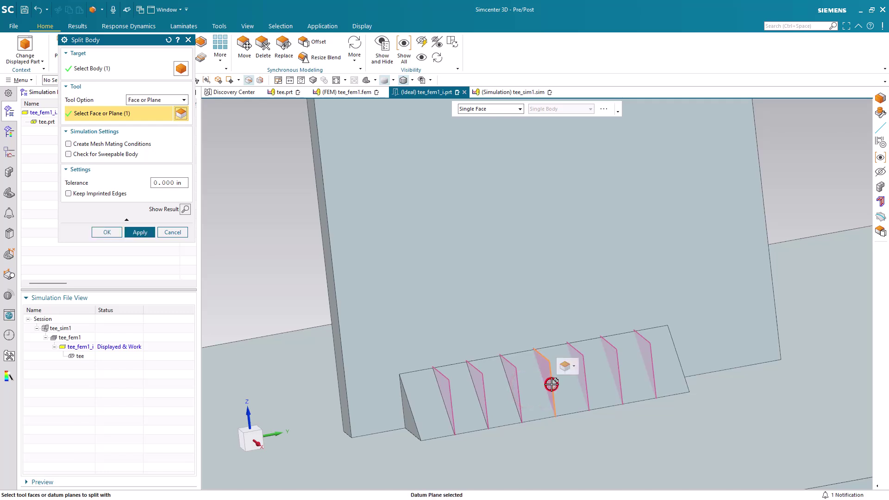
pyautogui.middleClick(563, 385)
# - Split the remaining bead pieces at the fifth, sixth and seventh datum planes
pyautogui.click(562, 387)
pyautogui.middleClick(565, 384)
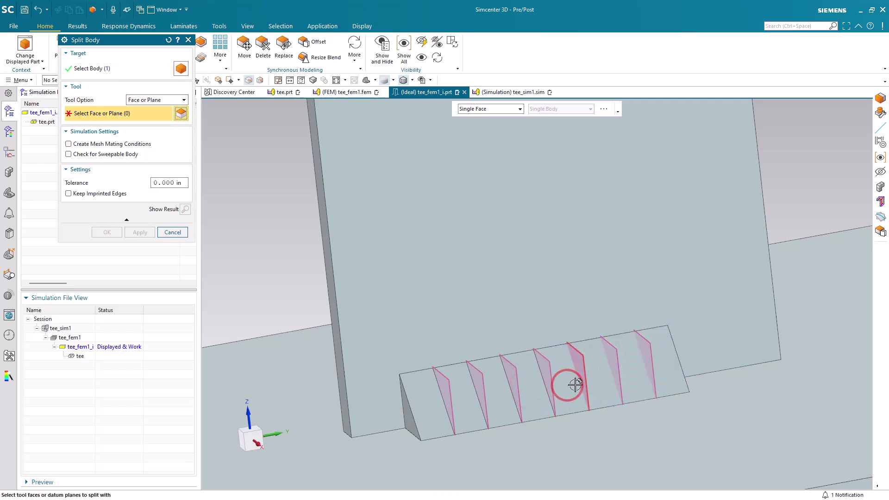
pyautogui.click(585, 382)
pyautogui.middleClick(583, 381)
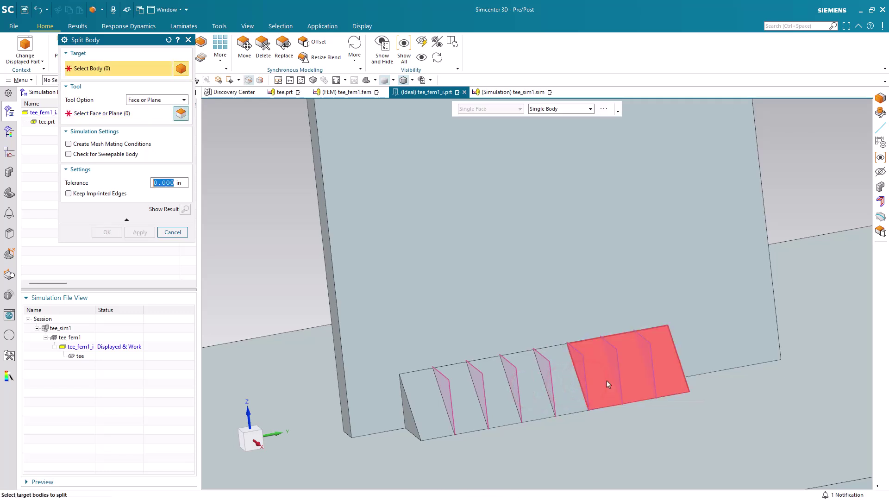
pyautogui.click(607, 381)
pyautogui.middleClick(608, 380)
pyautogui.click(619, 372)
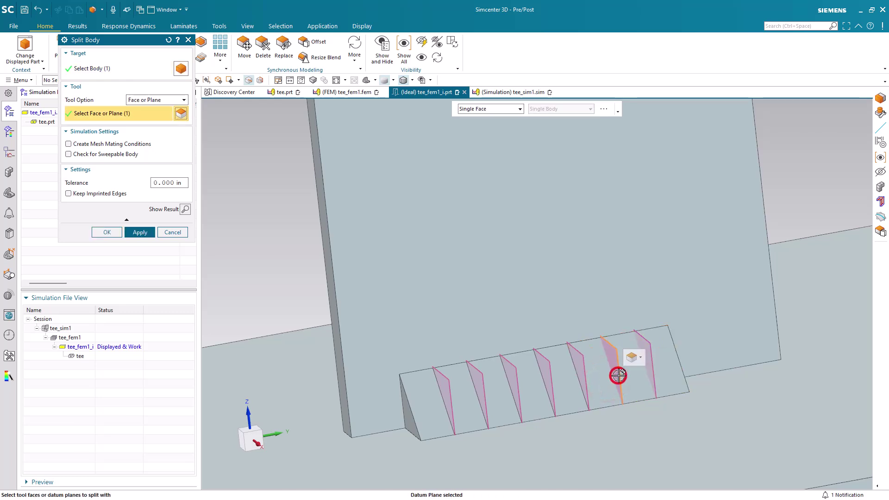
pyautogui.middleClick(629, 375)
pyautogui.click(631, 374)
pyautogui.middleClick(634, 370)
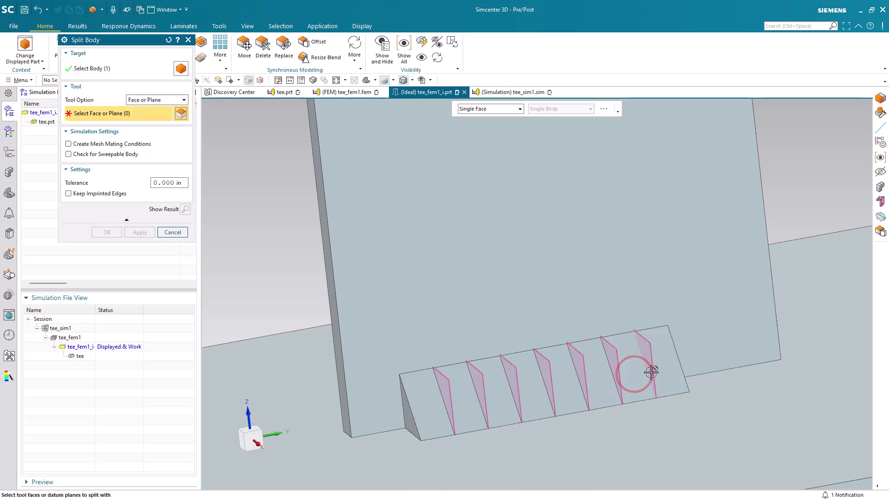
pyautogui.click(652, 370)
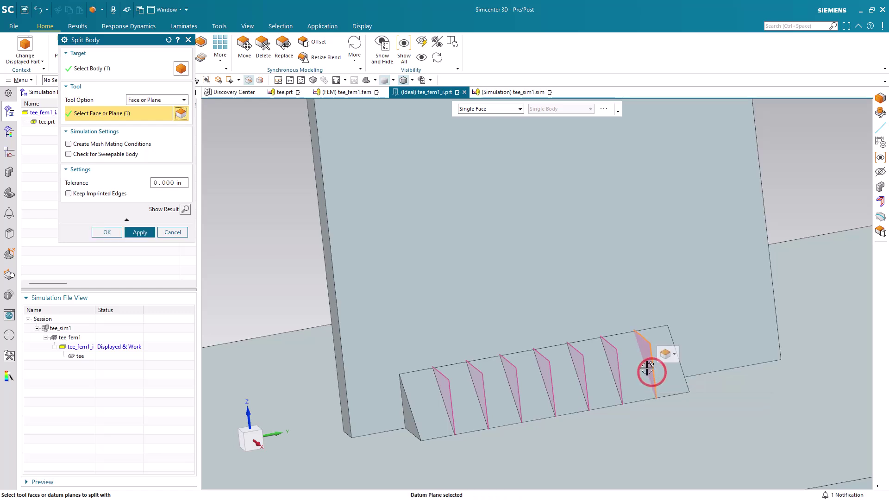
pyautogui.click(116, 234)
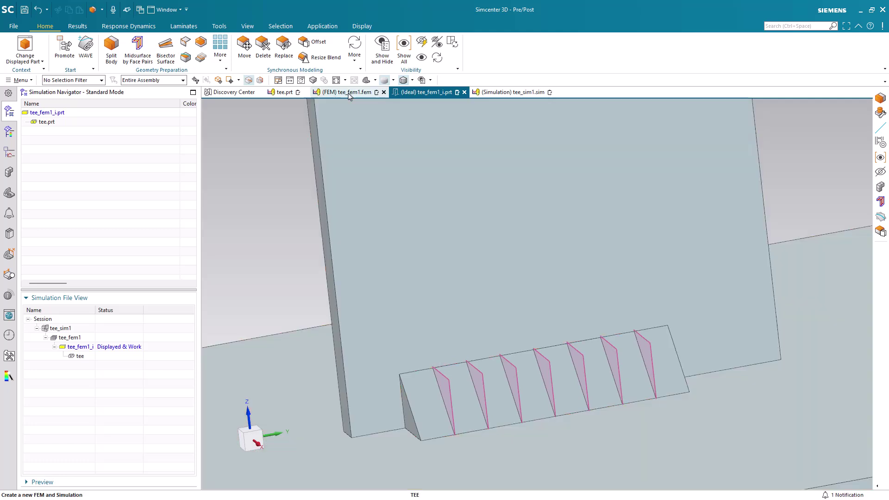
# - In the FEM, glue the weld faces to the upright wall with automatic mesh mating
pyautogui.click(348, 91)
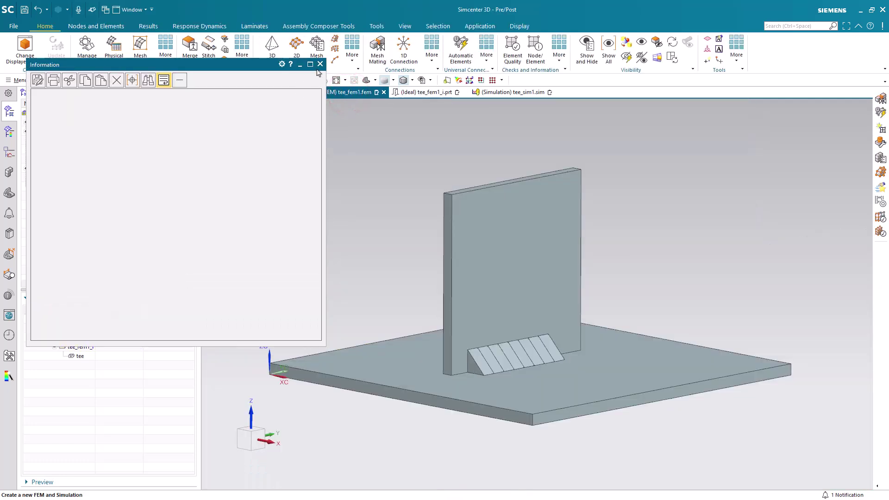
pyautogui.click(321, 65)
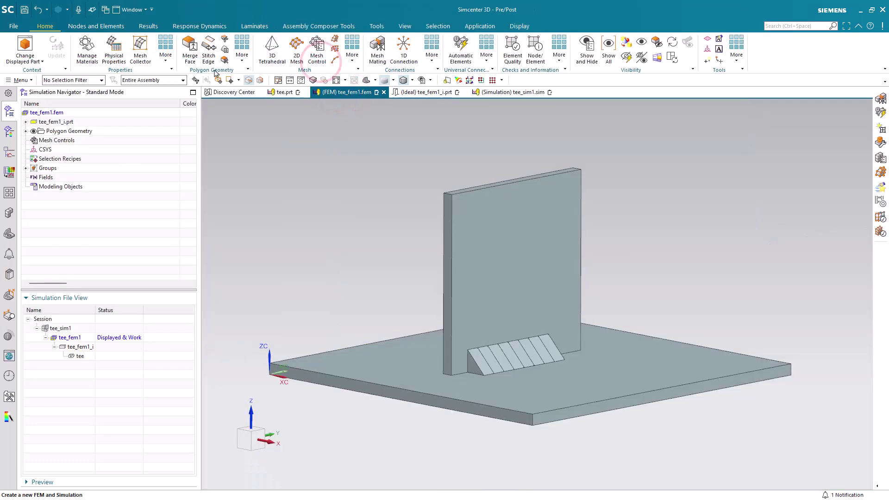
pyautogui.click(377, 49)
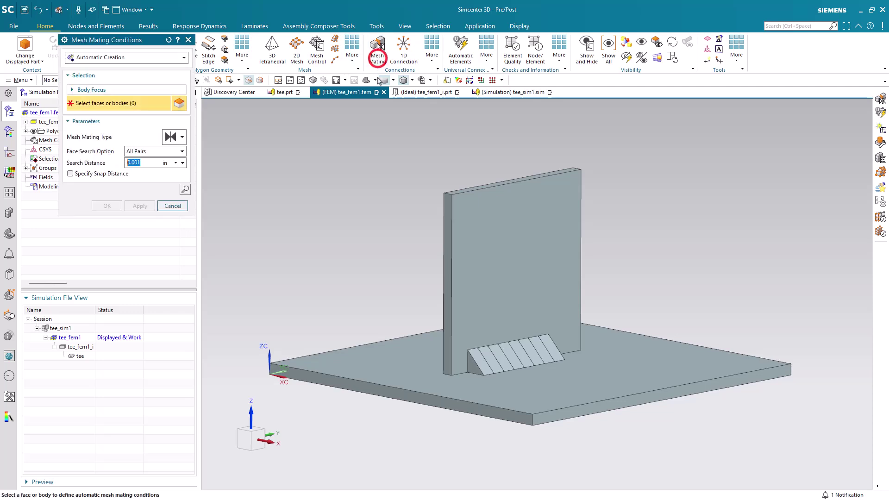
pyautogui.moveTo(463, 384); pyautogui.dragTo(591, 322)
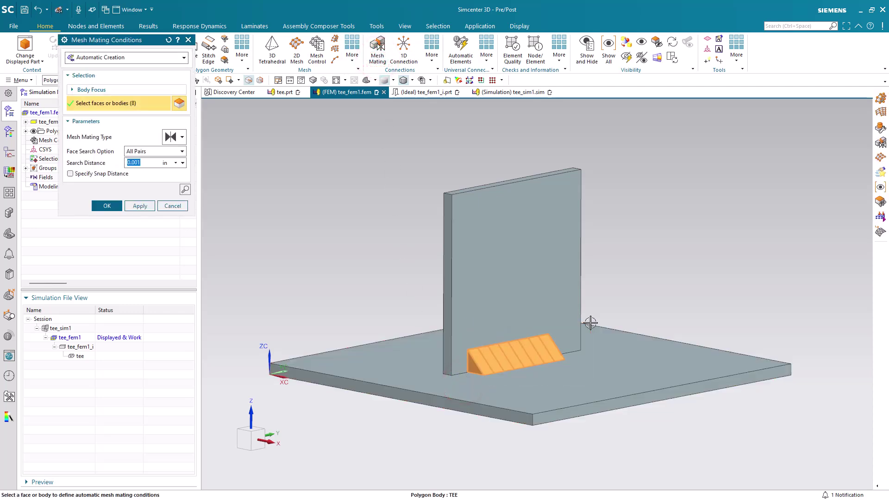
pyautogui.click(526, 218)
pyautogui.click(140, 206)
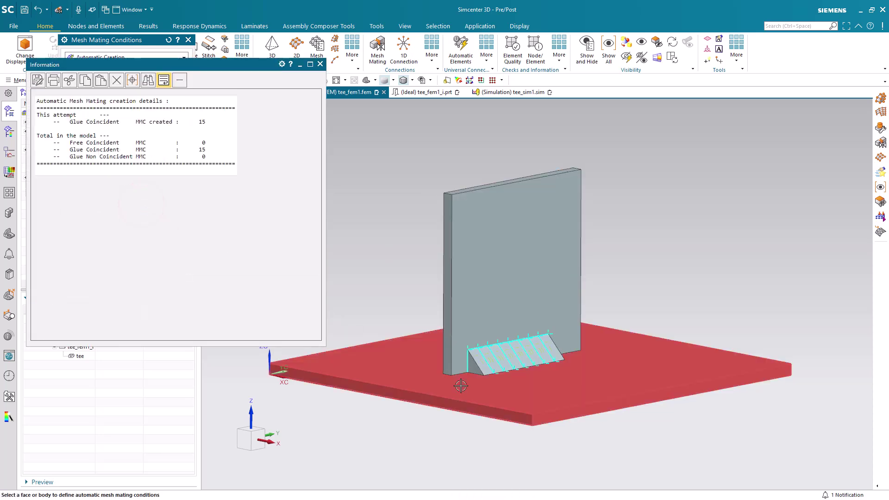
# - Glue the weld faces to the base plate, completing 23 coincident mating conditions
pyautogui.moveTo(462, 384); pyautogui.dragTo(569, 326)
pyautogui.click(586, 382)
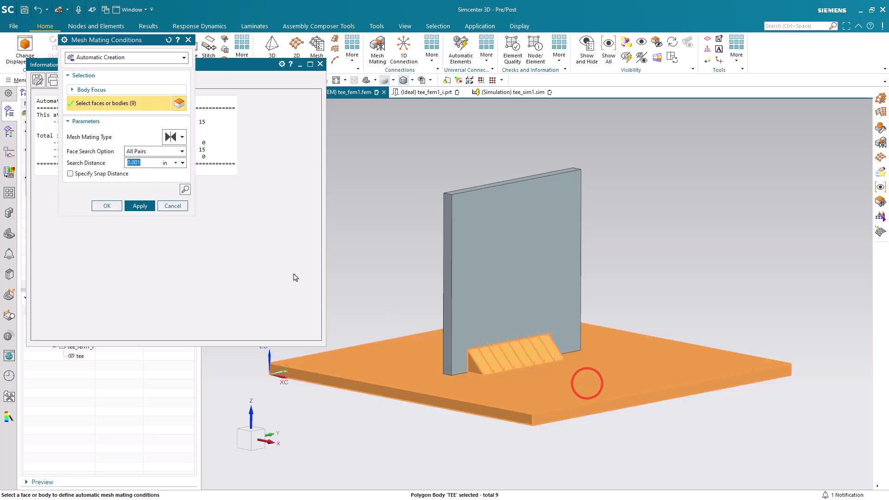
pyautogui.click(113, 207)
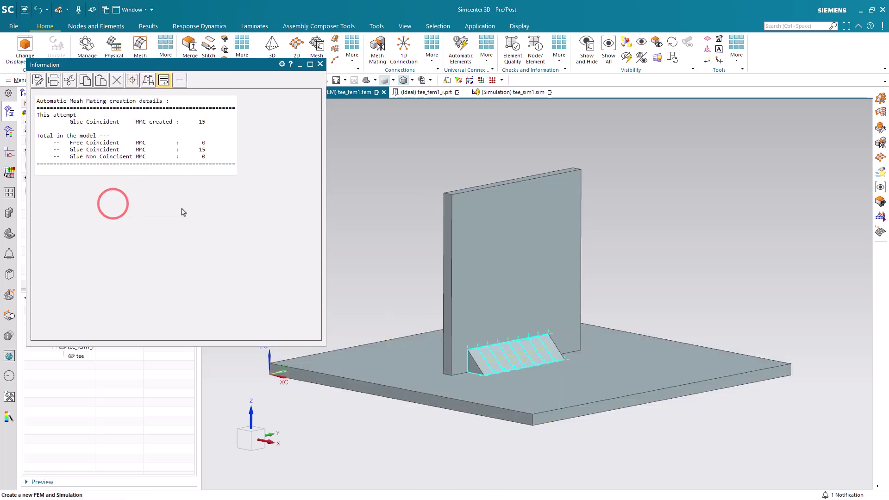
pyautogui.click(320, 64)
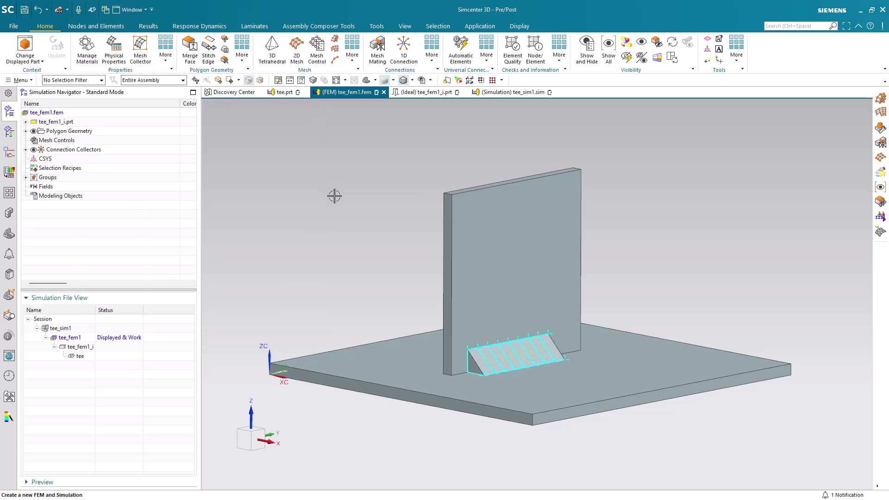
# - Mesh the weld's triangular end face with 0.07 in quadrilateral mapped elements
pyautogui.click(335, 49)
pyautogui.scroll(5, 472, 371)
pyautogui.scroll(5, 476, 352)
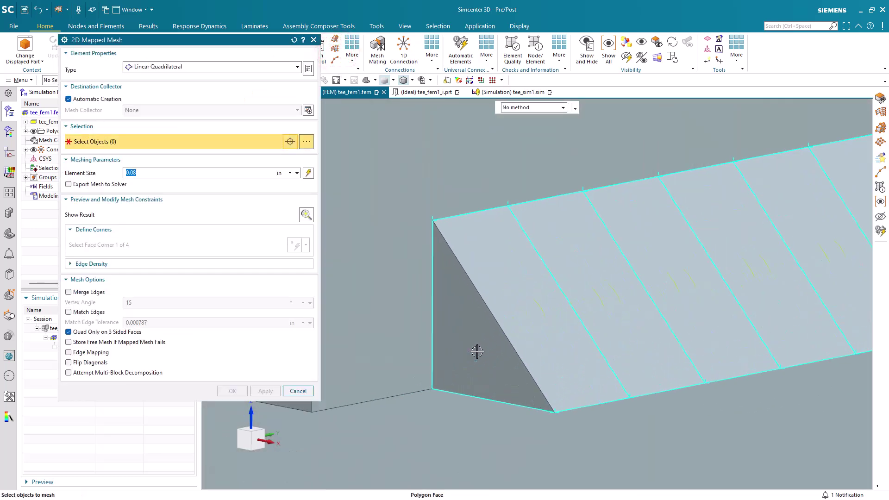
pyautogui.click(454, 339)
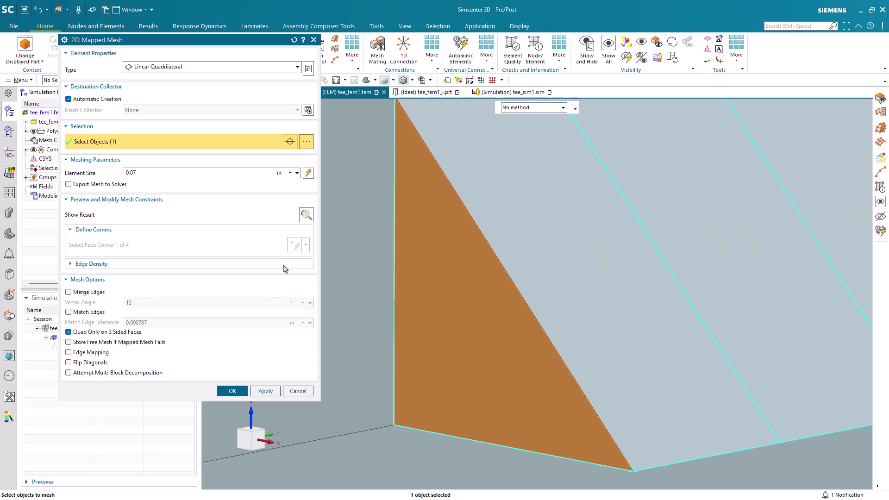
pyautogui.click(306, 214)
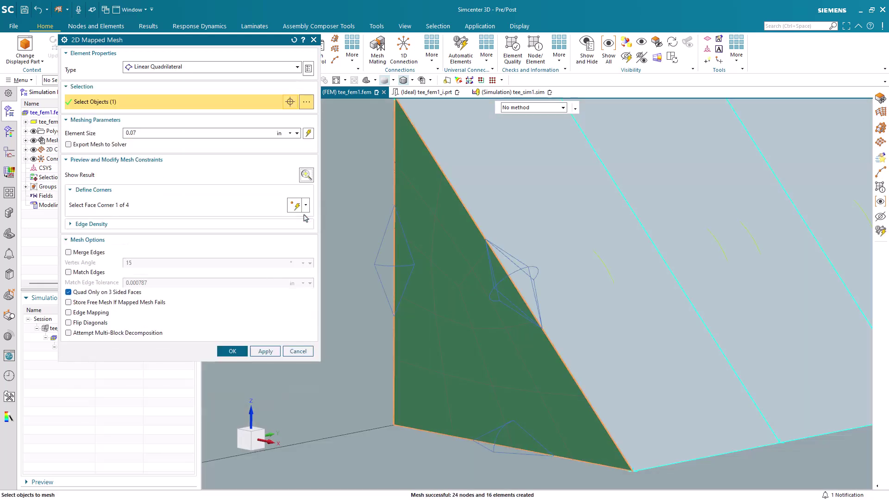
pyautogui.scroll(-3, 427, 331)
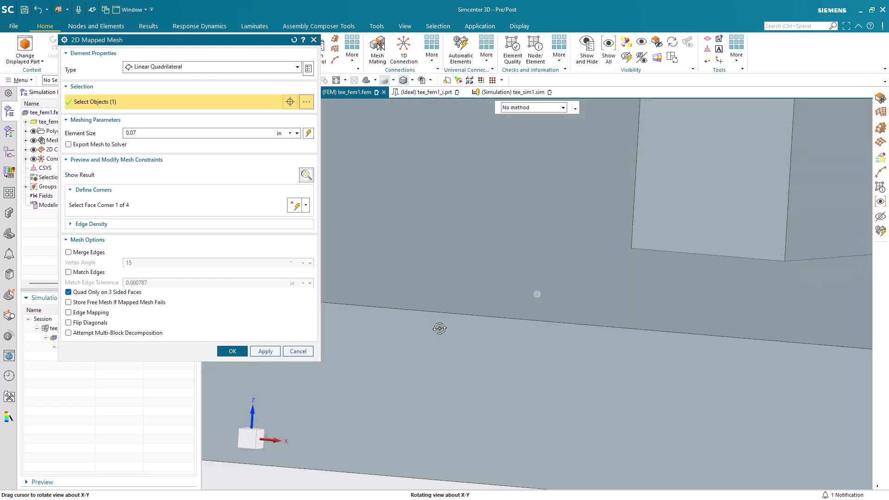
pyautogui.scroll(-3, 343, 387)
pyautogui.scroll(2, 643, 249)
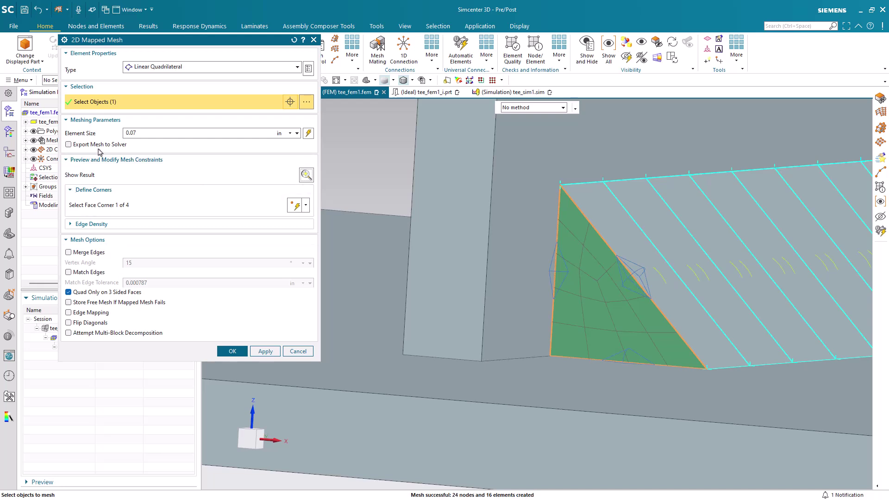
pyautogui.click(230, 351)
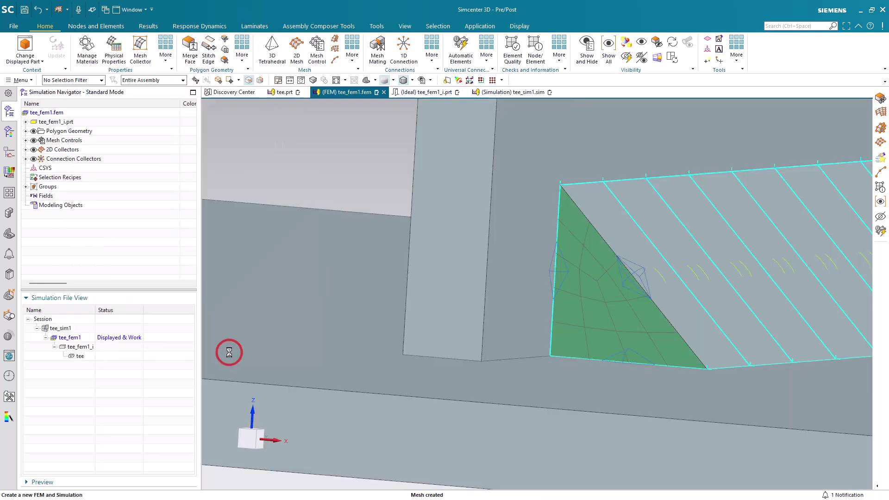
# - Sweep the end-face mesh Until Target to the weld's opposite face with 0.07 source element size
pyautogui.click(334, 38)
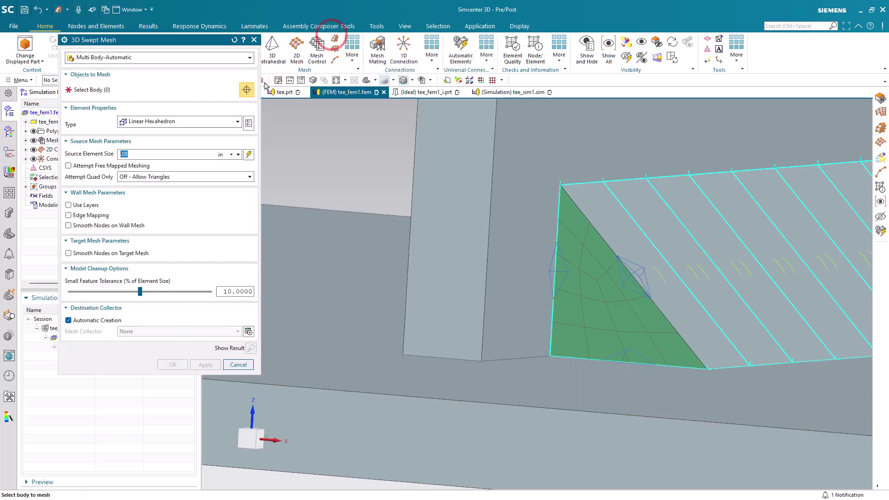
pyautogui.click(187, 59)
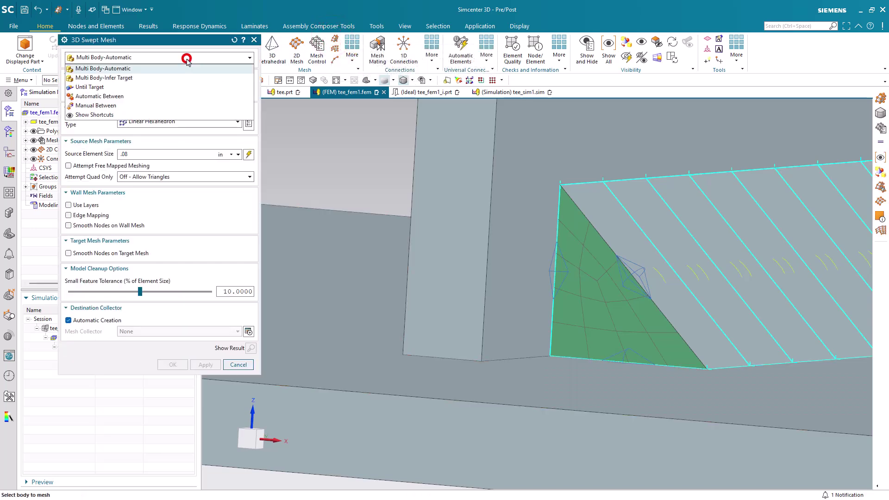
pyautogui.click(159, 87)
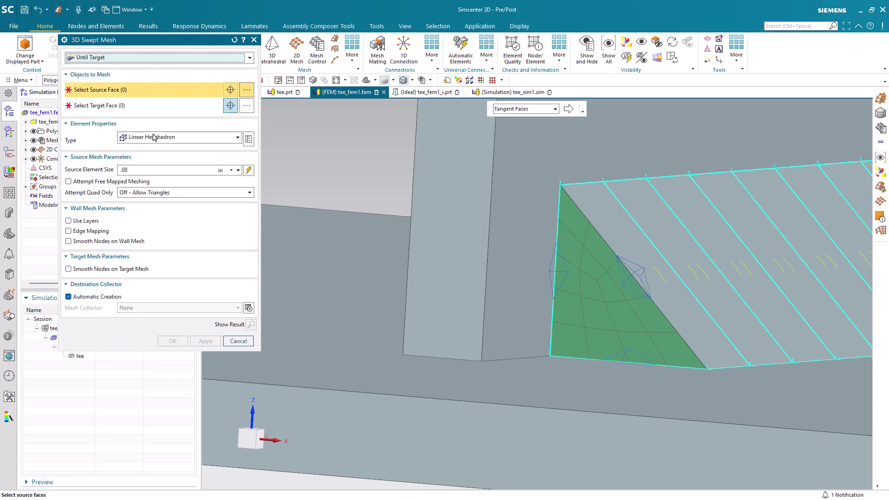
pyautogui.click(133, 171)
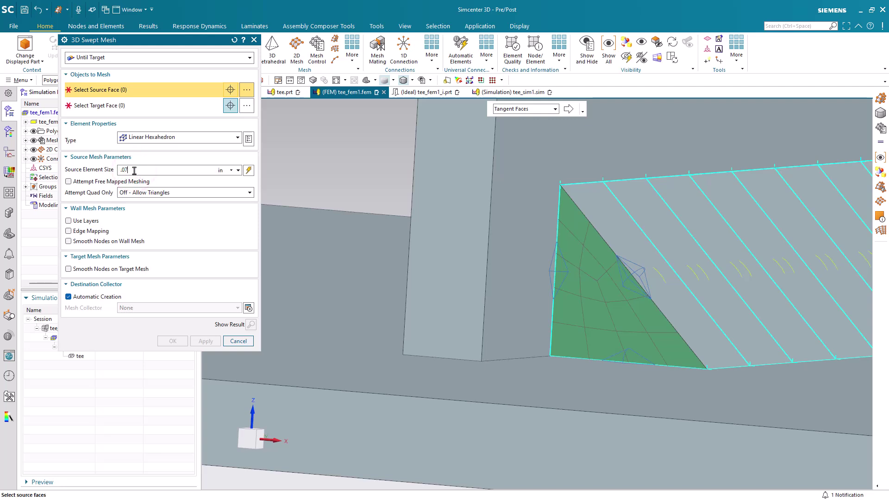
pyautogui.click(587, 316)
pyautogui.scroll(-5, 546, 326)
pyautogui.moveTo(532, 329); pyautogui.dragTo(394, 331, button='middle')
pyautogui.click(84, 106)
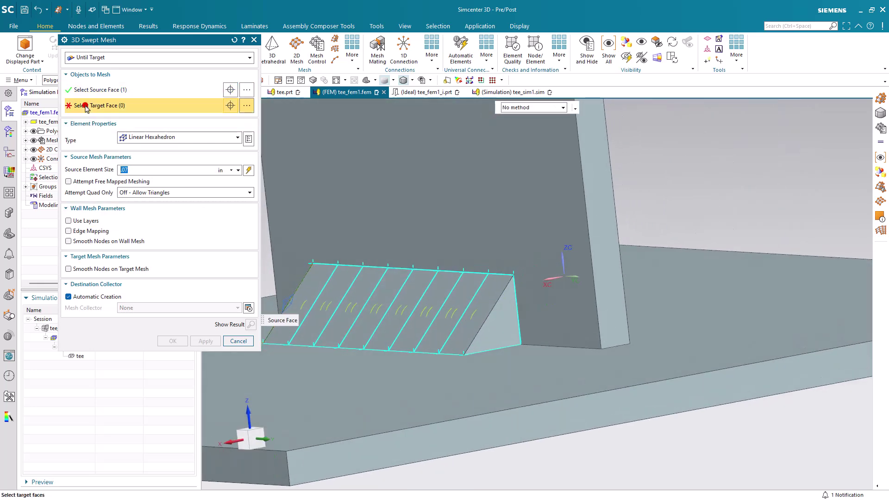
pyautogui.click(503, 313)
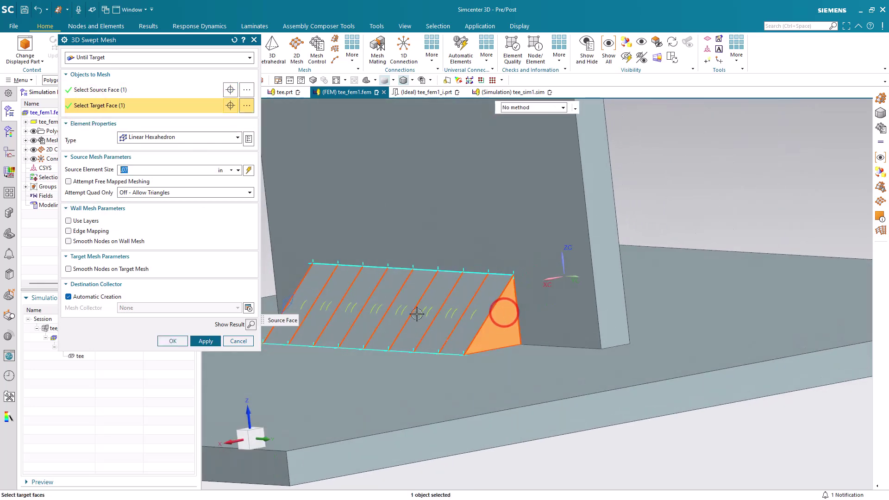
pyautogui.click(172, 341)
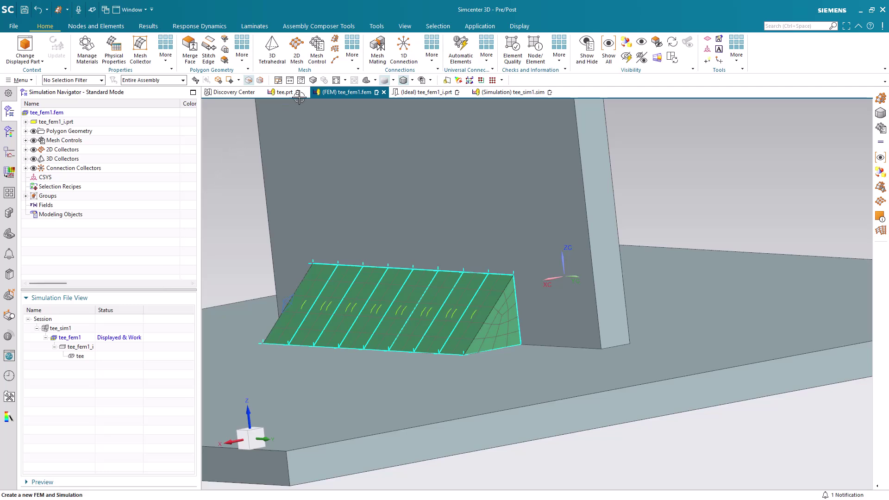
# - Hex-mesh the upright wall and base plate with Multi Body-Automatic sweep into the weld's collector
pyautogui.click(335, 44)
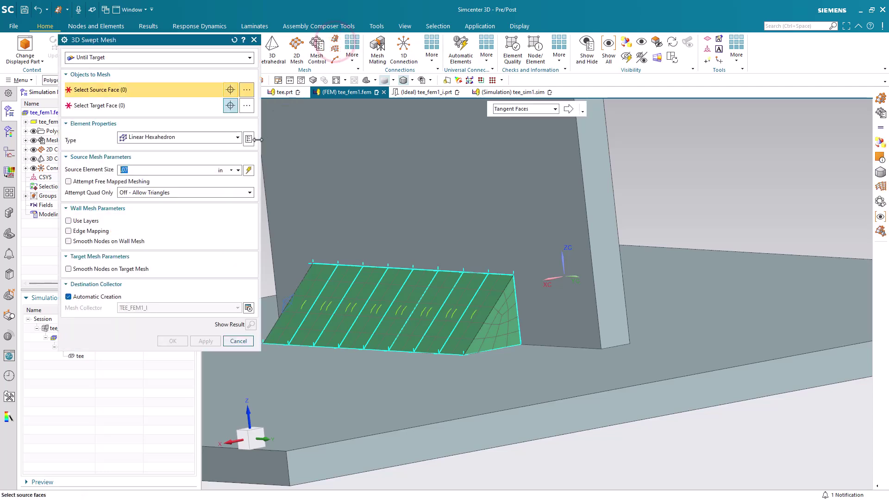
pyautogui.click(176, 58)
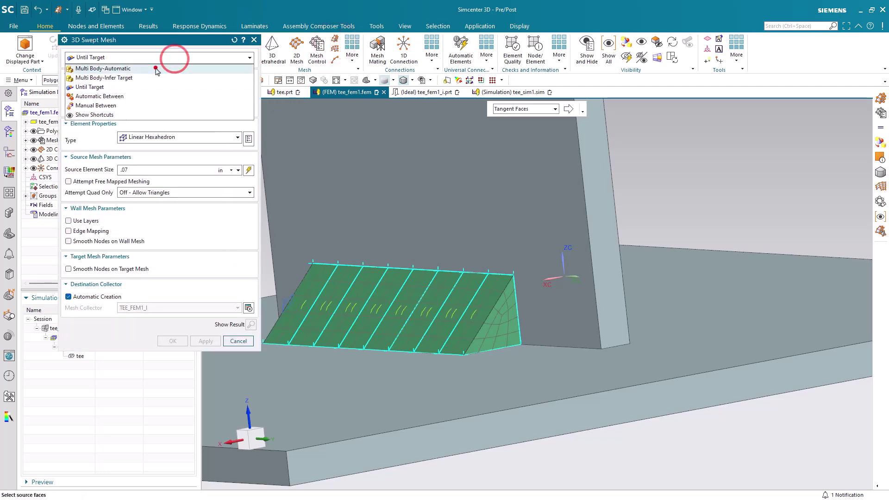
pyautogui.click(155, 66)
pyautogui.click(466, 213)
pyautogui.click(478, 394)
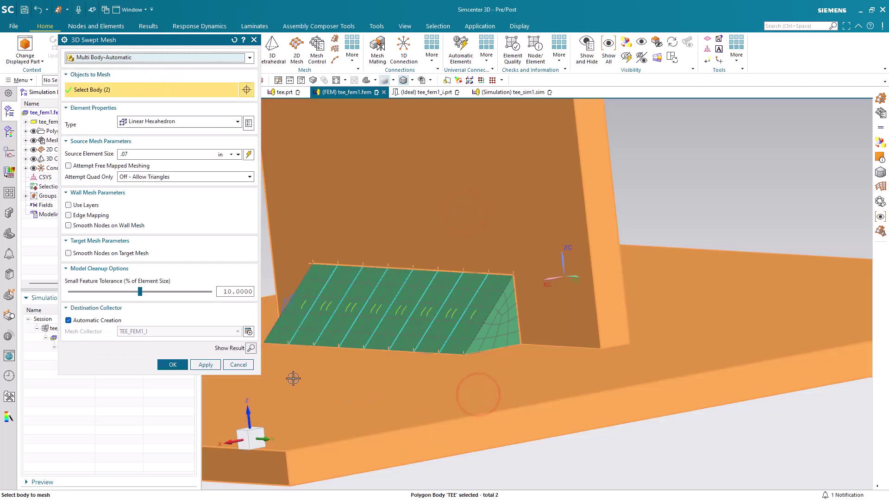
pyautogui.click(94, 321)
pyautogui.click(157, 364)
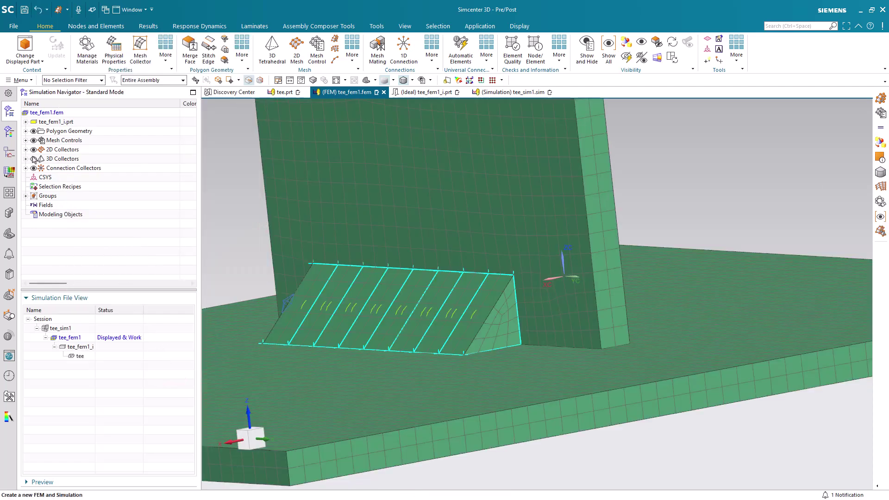
# - Edit the solid mesh collector's property and choose Steel-Rolled as its material
pyautogui.click(26, 159)
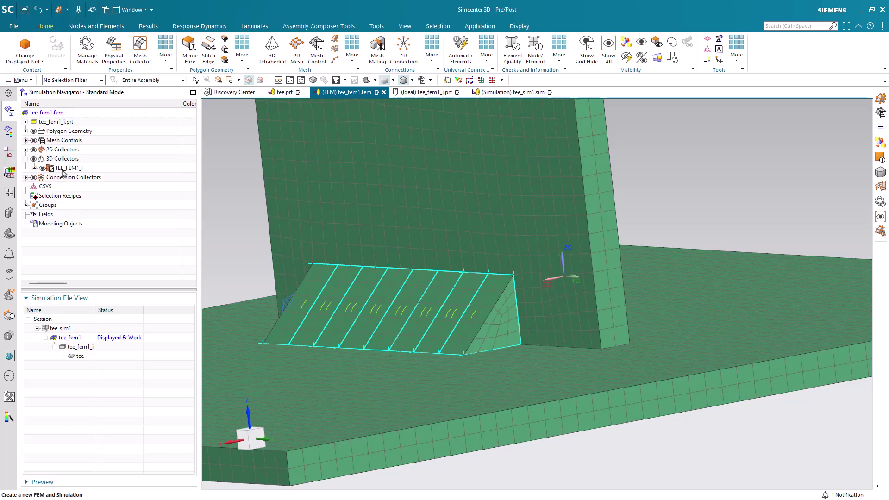
pyautogui.click(34, 168)
pyautogui.rightClick(69, 168)
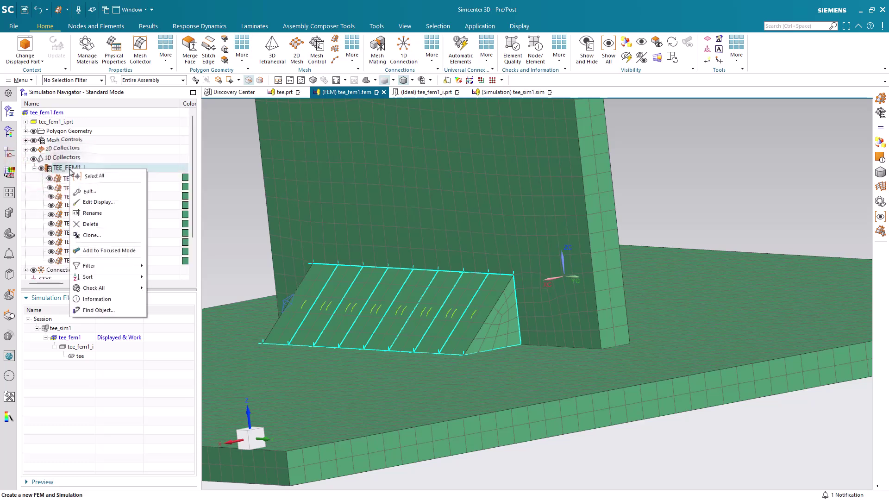
pyautogui.click(90, 191)
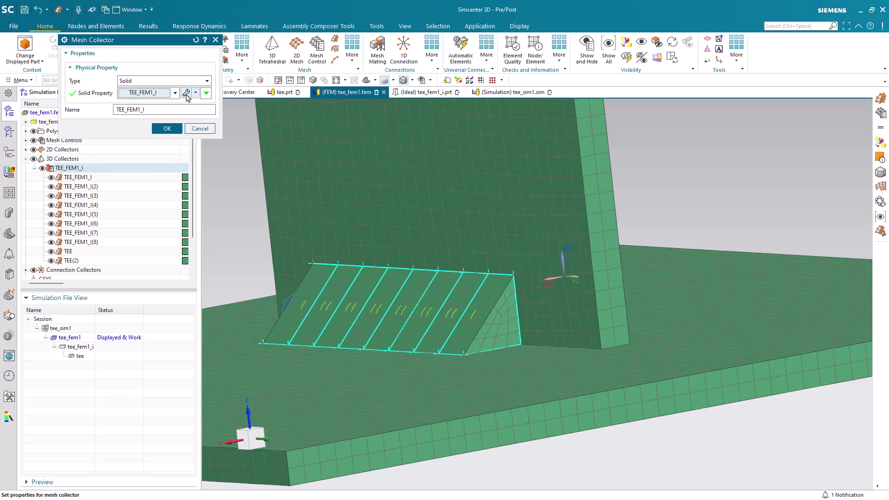
pyautogui.middleClick(187, 96)
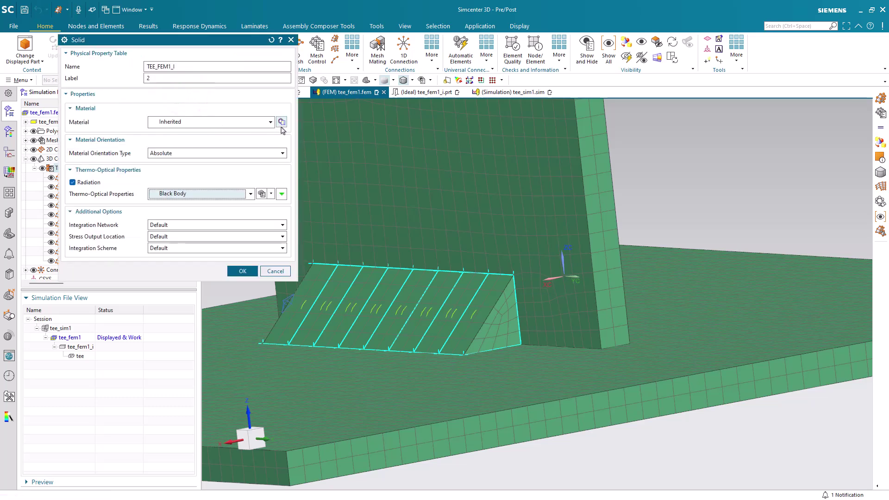
pyautogui.click(281, 122)
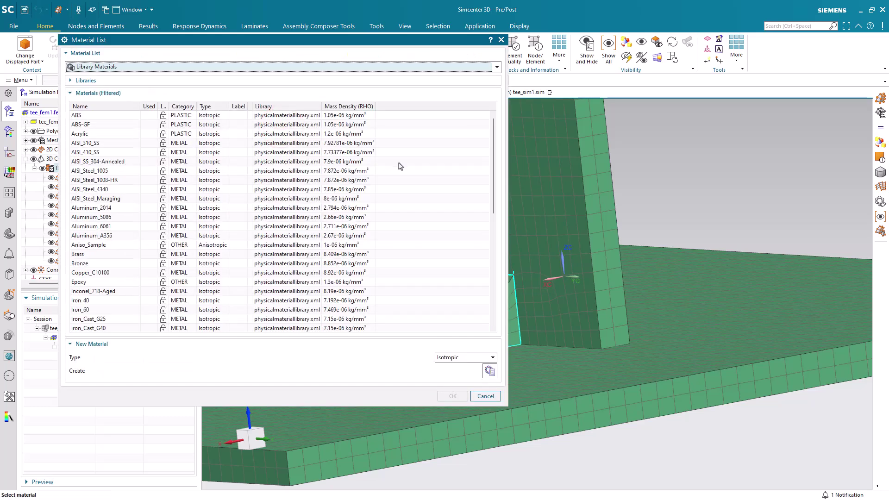
pyautogui.scroll(-10, 496, 168)
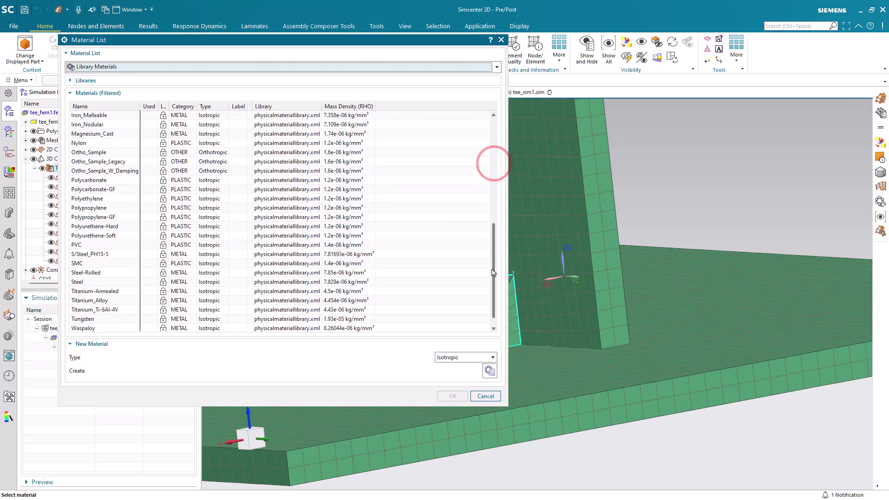
pyautogui.click(101, 255)
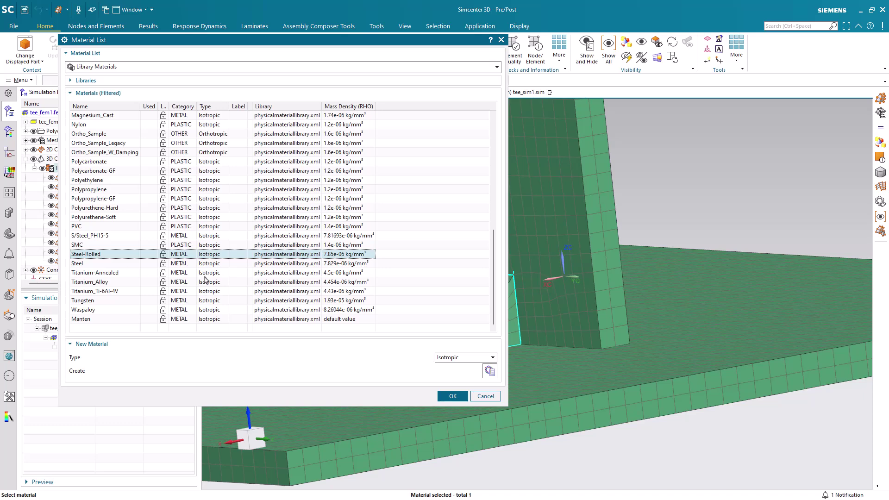
# - Review Steel-Rolled's stress-strain data, then confirm the material, solid property and mesh collector
pyautogui.rightClick(121, 257)
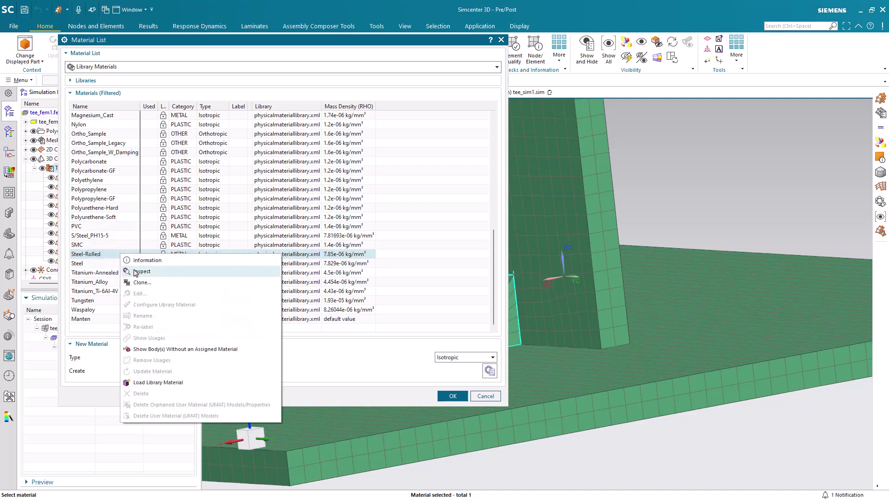
pyautogui.click(133, 272)
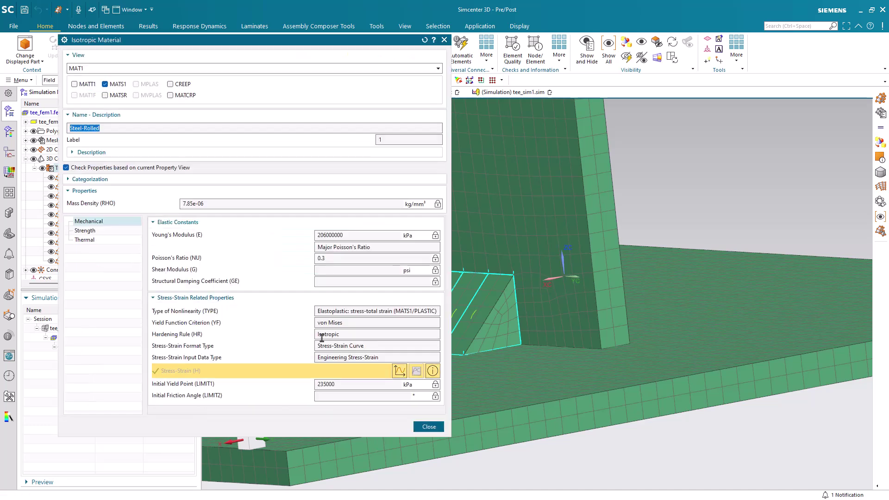
pyautogui.click(432, 372)
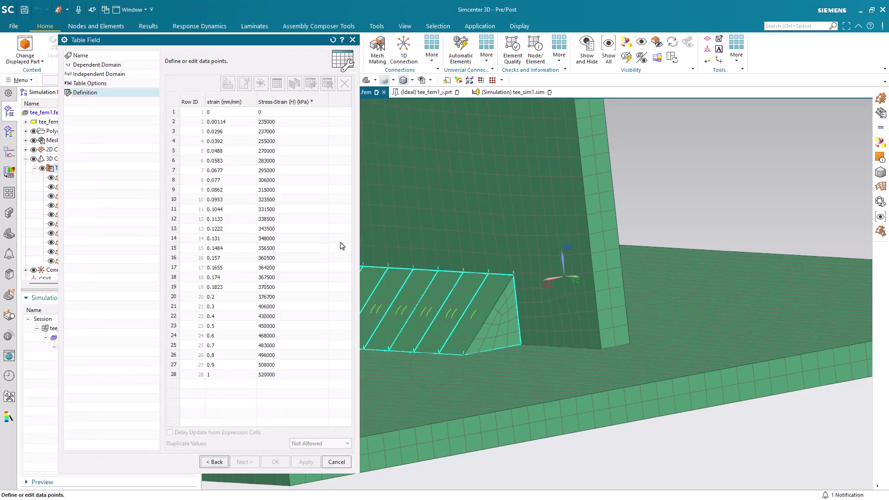
pyautogui.click(336, 462)
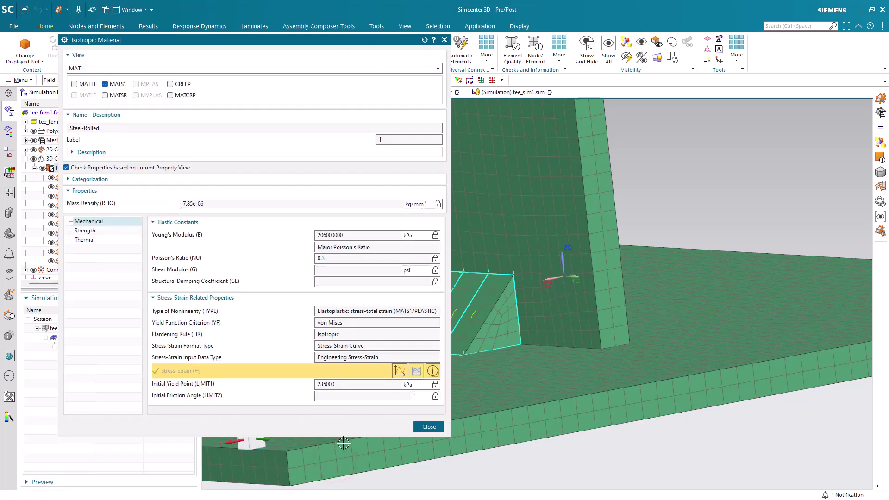
pyautogui.click(429, 427)
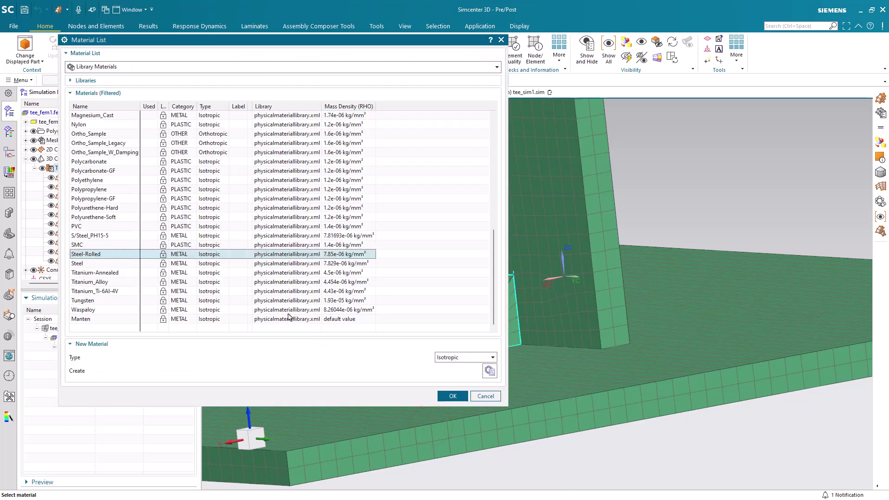
pyautogui.click(451, 396)
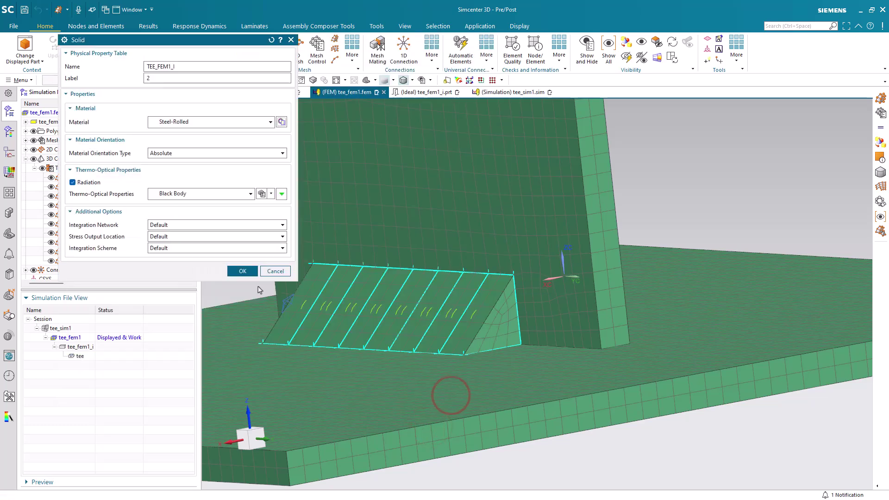
pyautogui.click(243, 272)
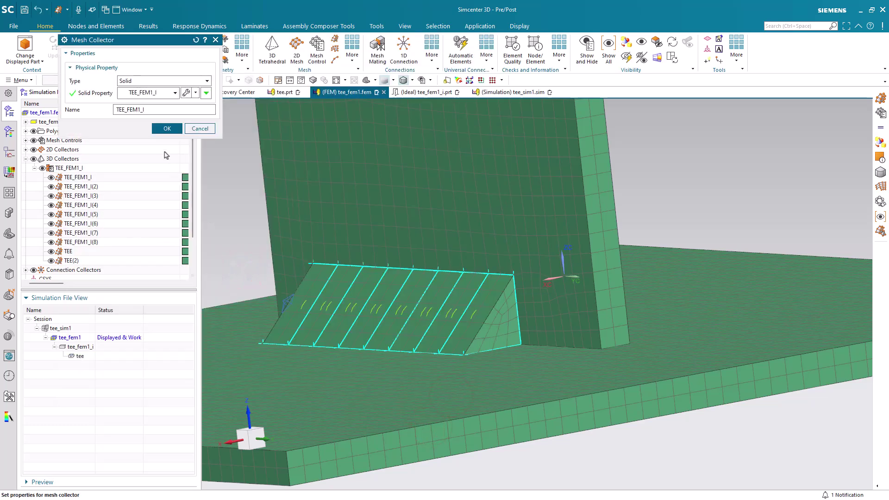
pyautogui.click(166, 129)
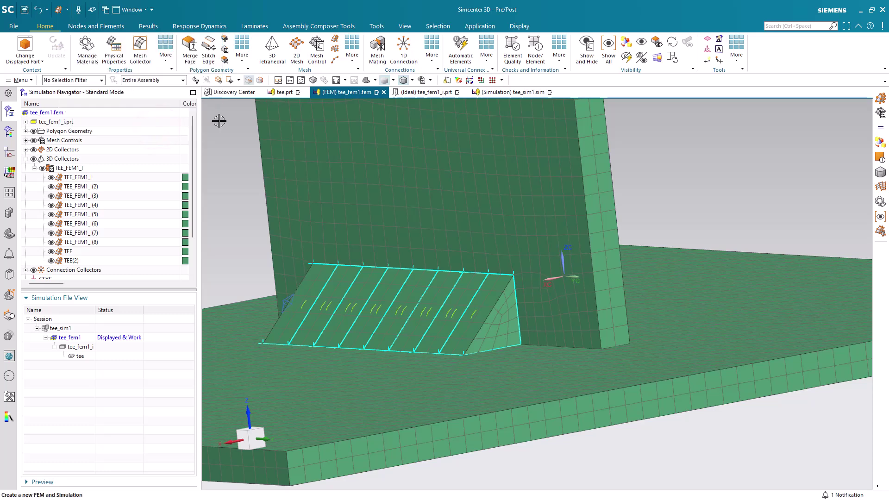
# - In tee_sim1.sim, add a new parameter in the Condition Sequences manager
pyautogui.click(509, 92)
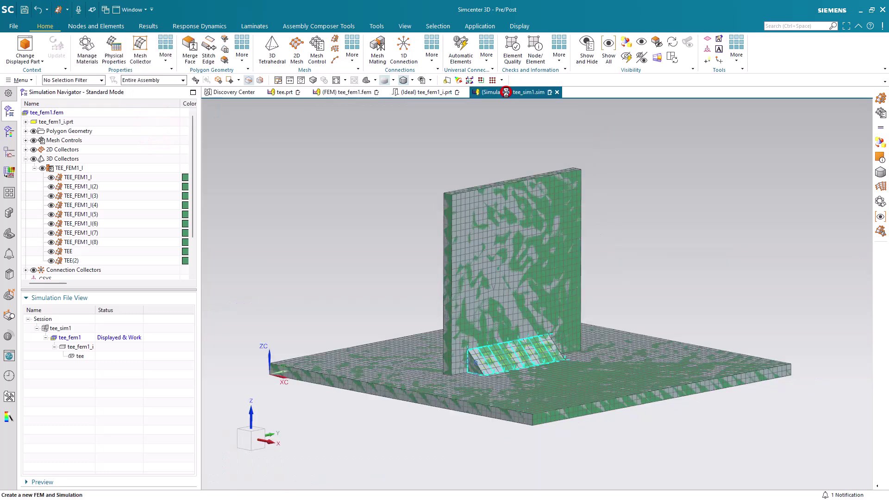
pyautogui.click(167, 54)
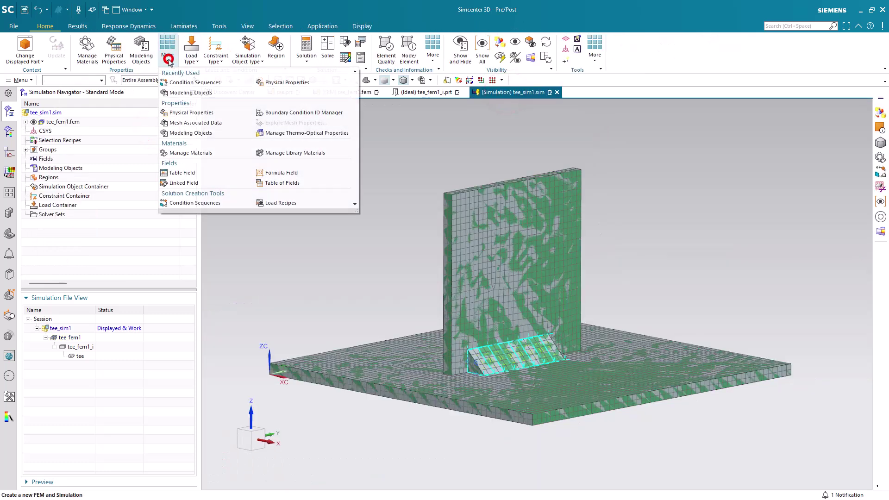
pyautogui.click(189, 204)
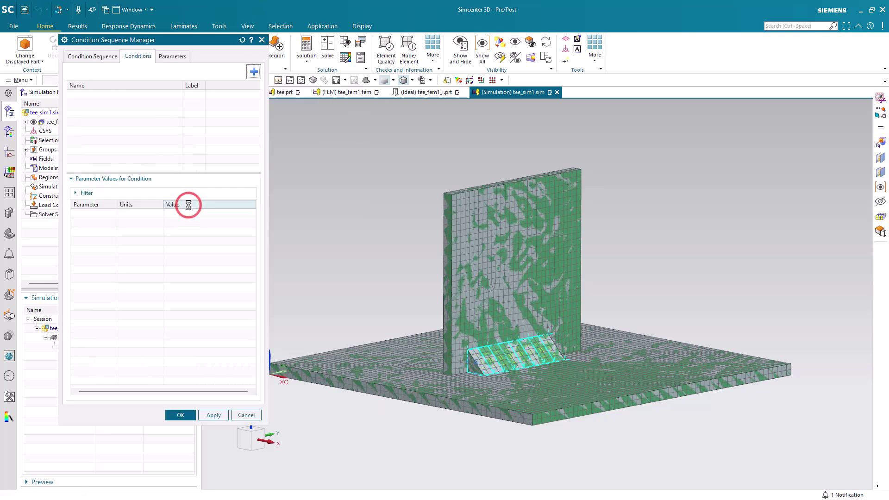
pyautogui.click(175, 56)
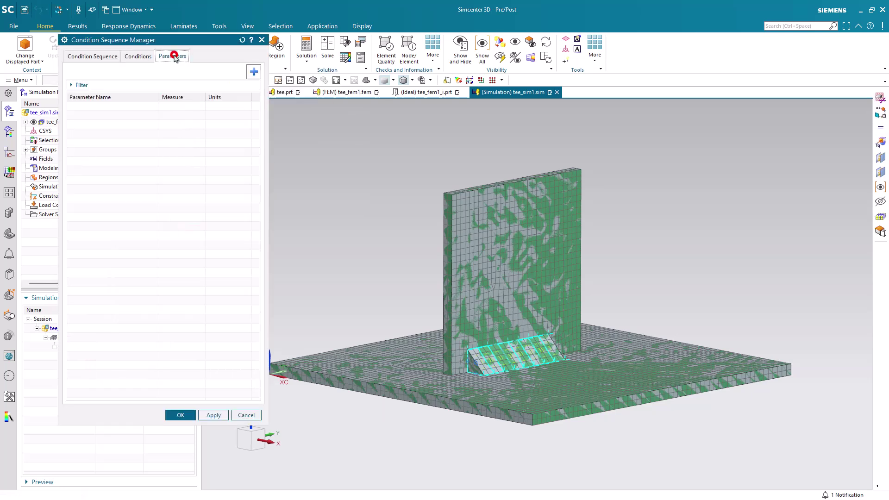
pyautogui.click(254, 73)
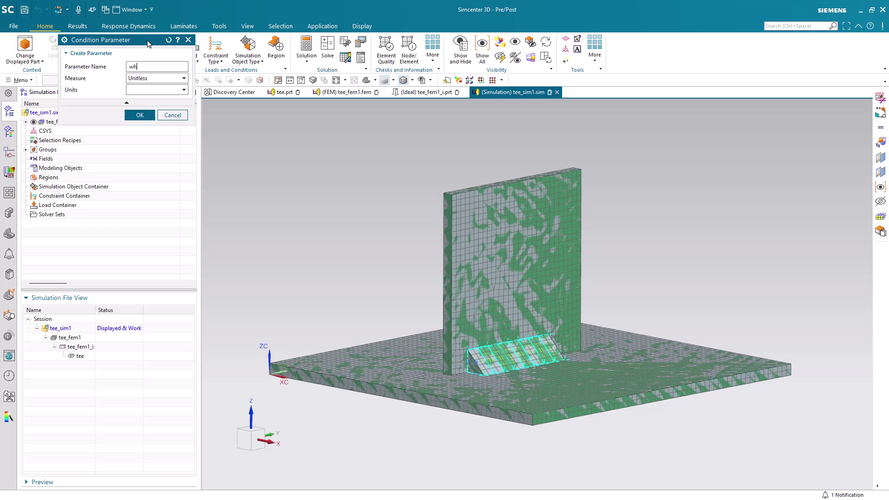
# - Set parameter wh1's measure to Heat Flow Rate with units Btu/s
pyautogui.click(150, 76)
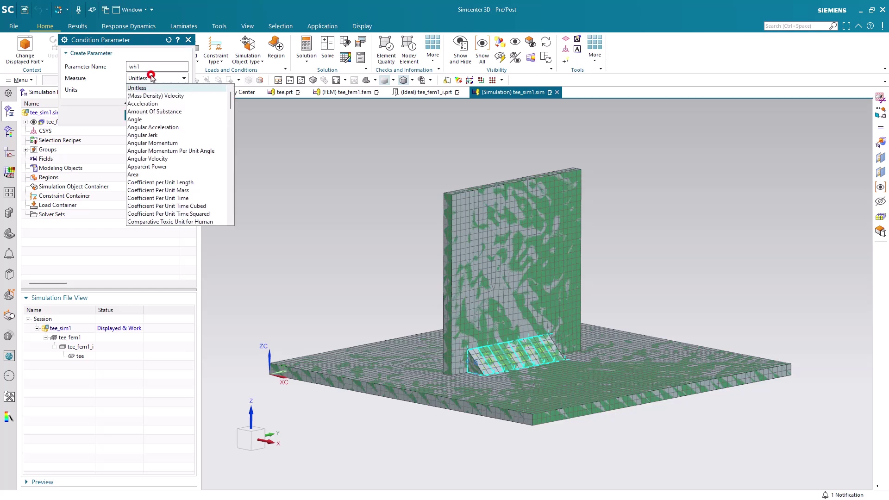
pyautogui.scroll(-6, 171, 155)
pyautogui.scroll(-9, 171, 156)
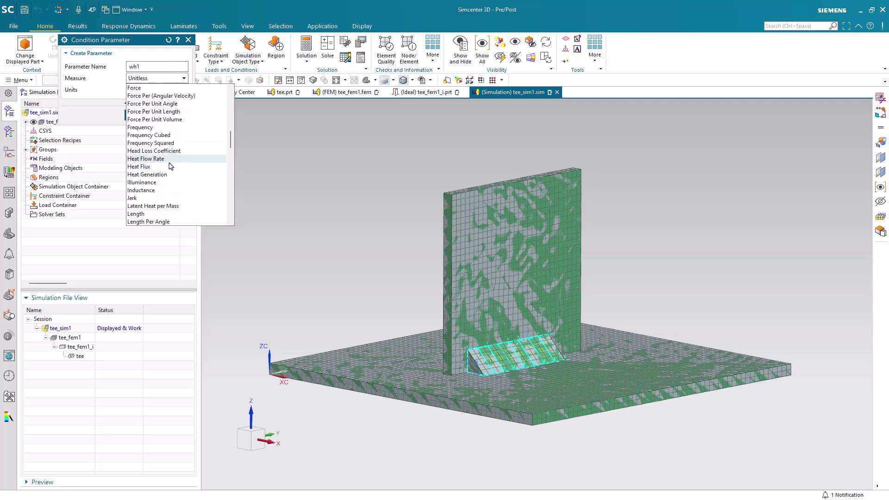
pyautogui.click(157, 158)
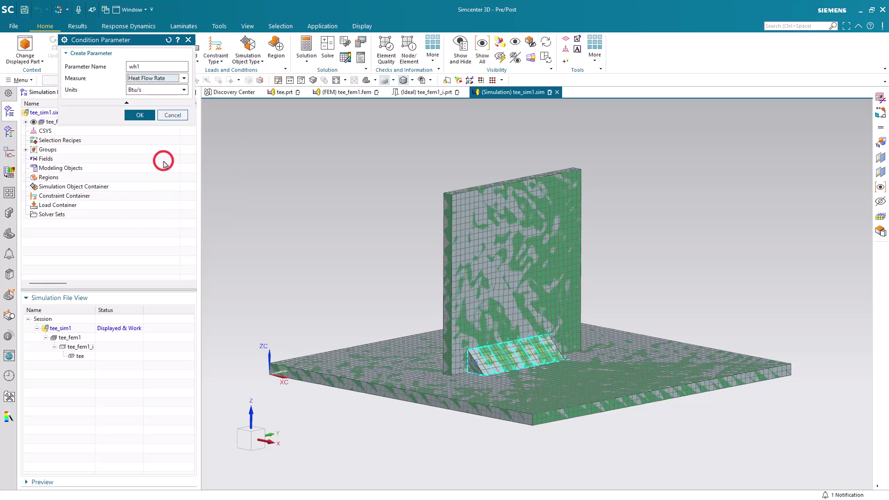
pyautogui.click(155, 88)
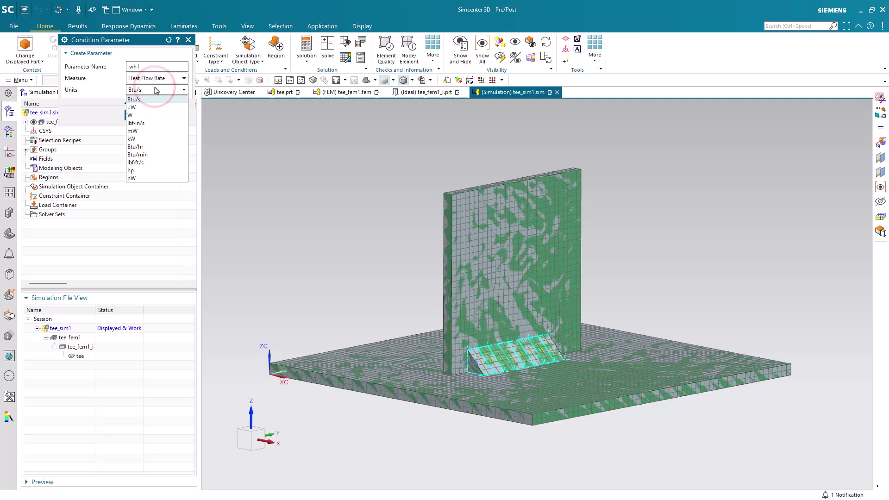
pyautogui.click(154, 88)
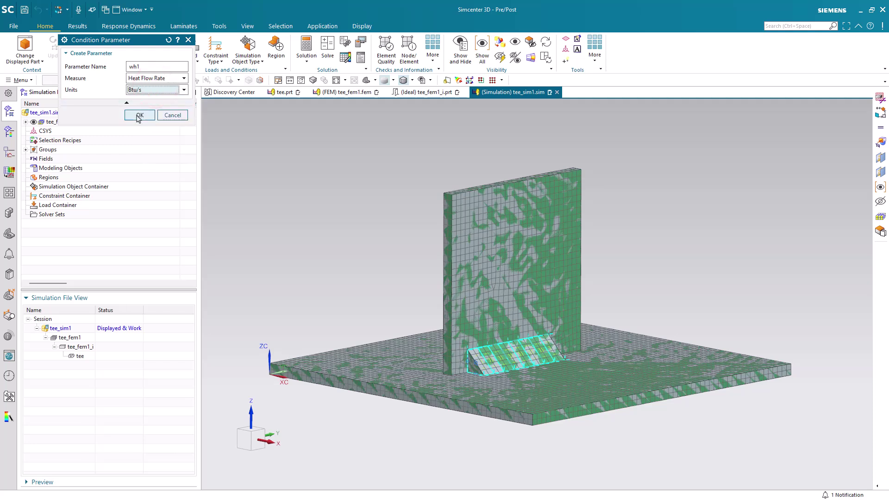
# - Create heat parameters wh1, wh2 and wh3 as Heat Flow Rate in Btu/s
pyautogui.click(139, 116)
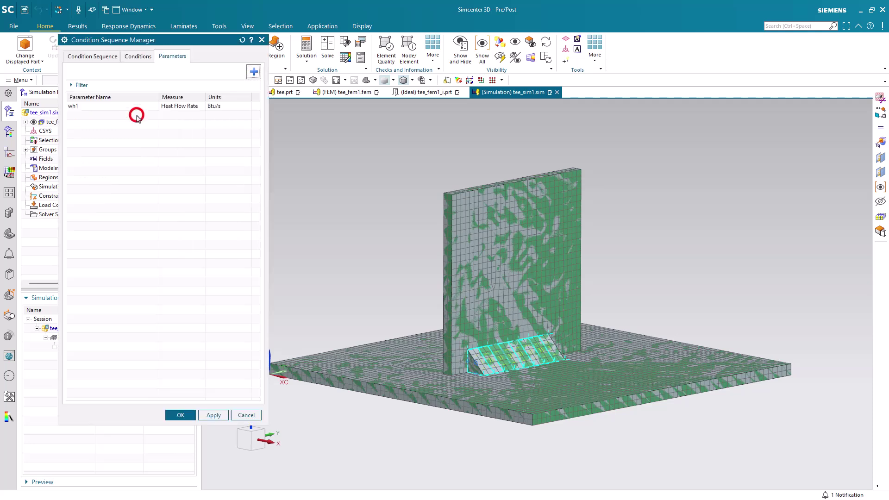
pyautogui.click(253, 73)
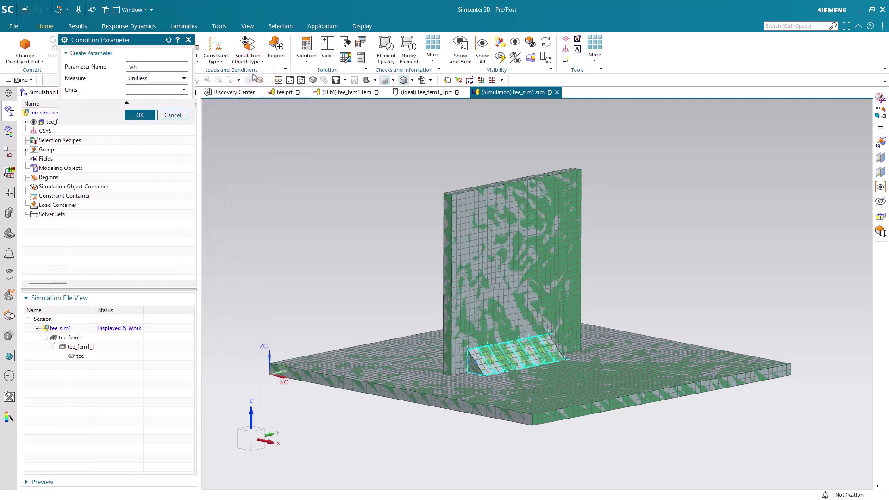
pyautogui.press('Tab')
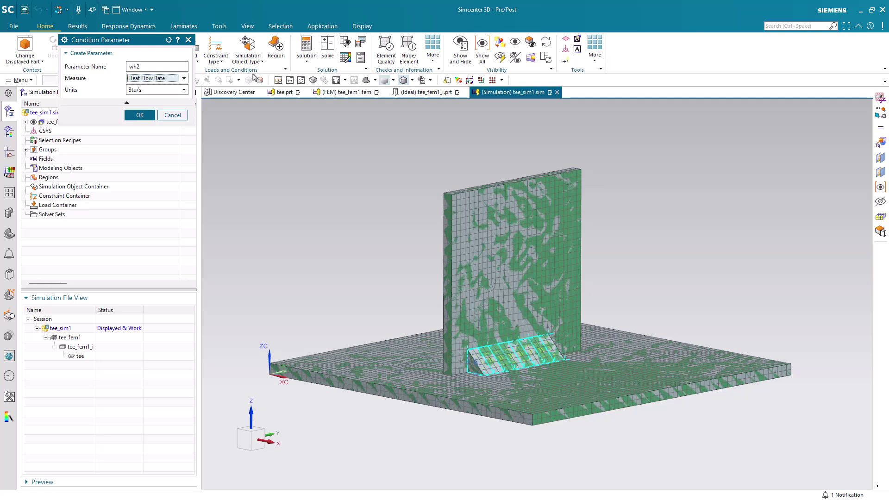
pyautogui.press('Return')
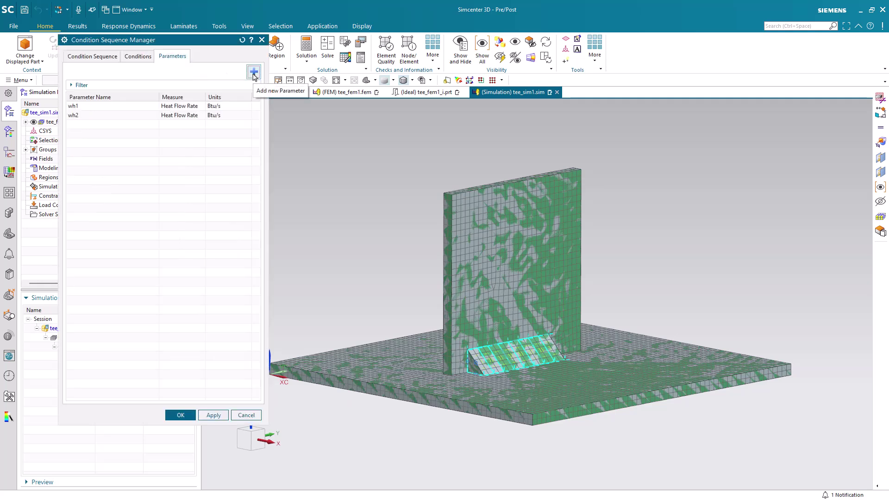
pyautogui.click(254, 72)
pyautogui.write('w')
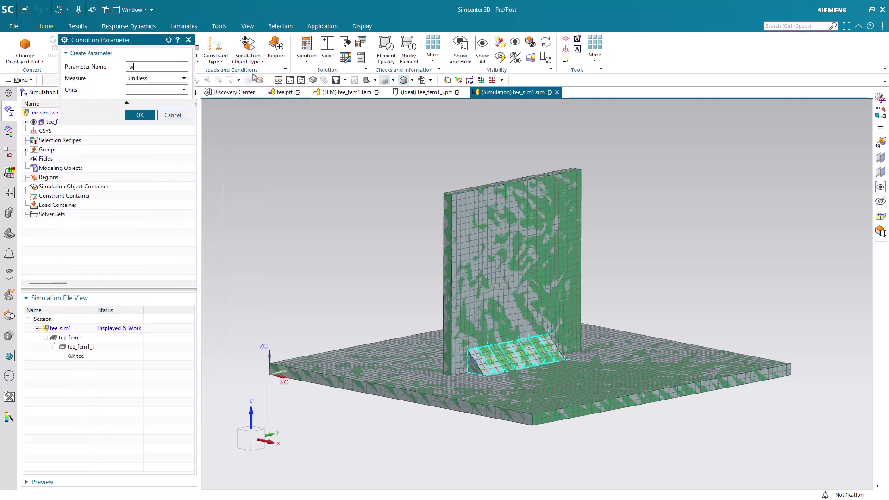
pyautogui.write('h3')
pyautogui.press('Tab')
pyautogui.press('Return')
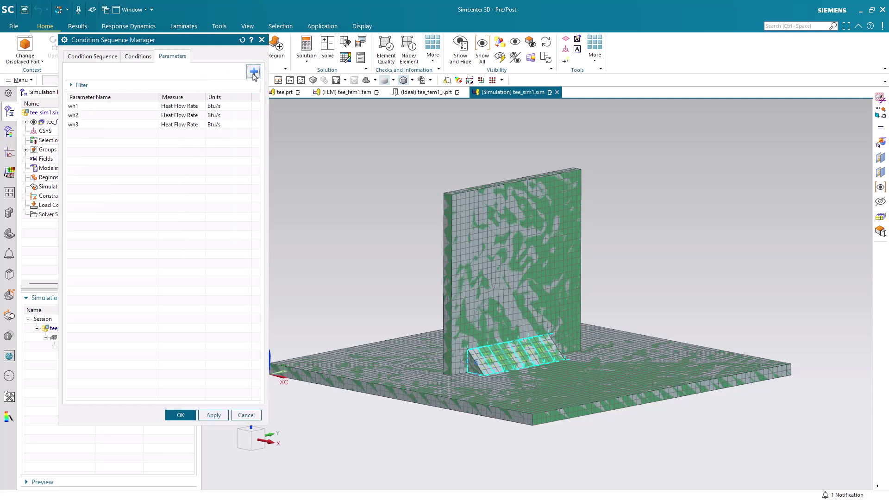
# - Add parameters wh4, wh5 and wh6, each Heat Flow Rate in Btu/s
pyautogui.click(253, 73)
pyautogui.write('wh4')
pyautogui.press('Tab')
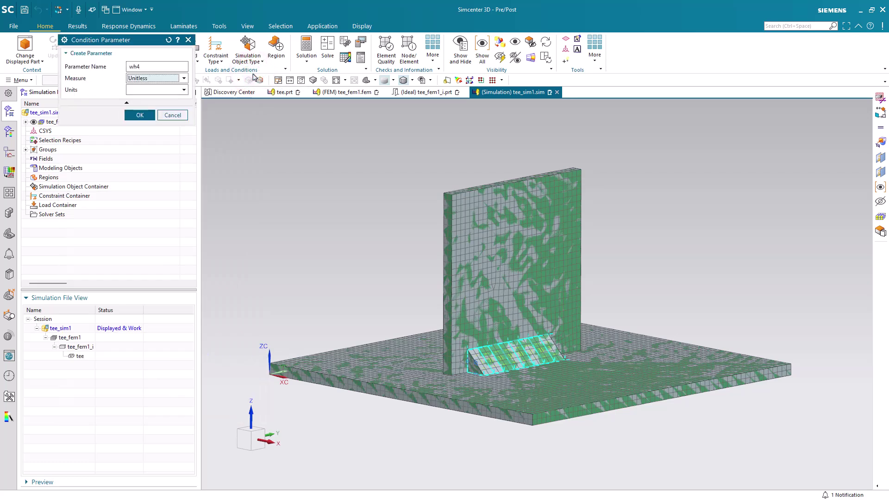
pyautogui.press('Return')
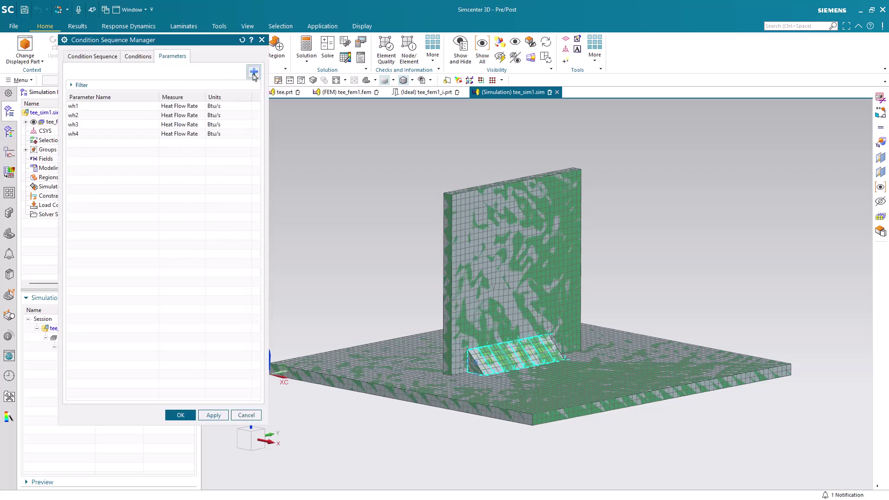
pyautogui.click(254, 73)
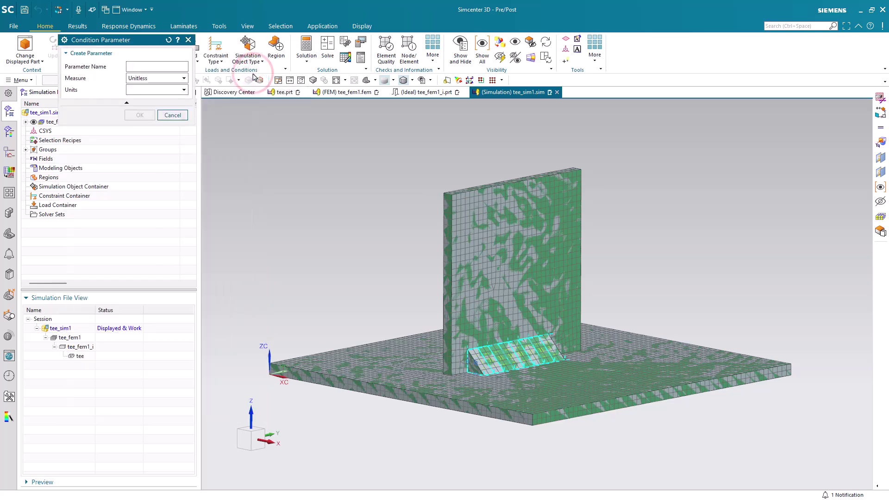
pyautogui.write('wh5')
pyautogui.press('Tab')
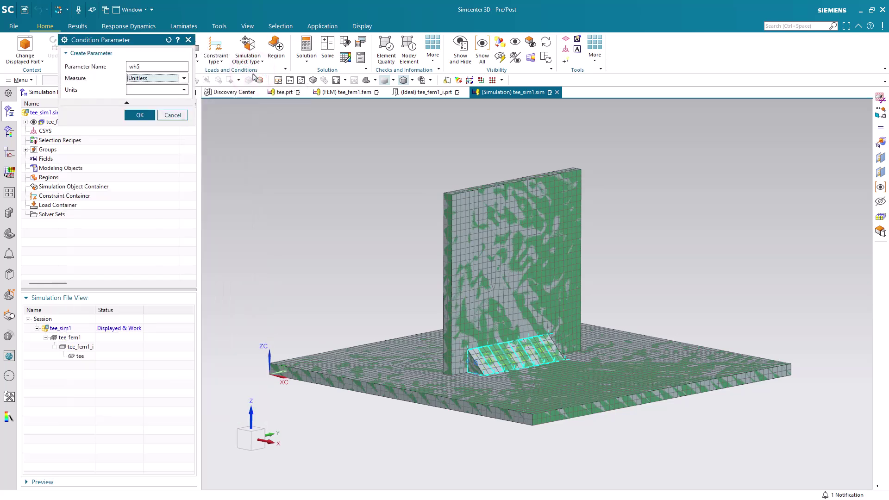
pyautogui.press('Return')
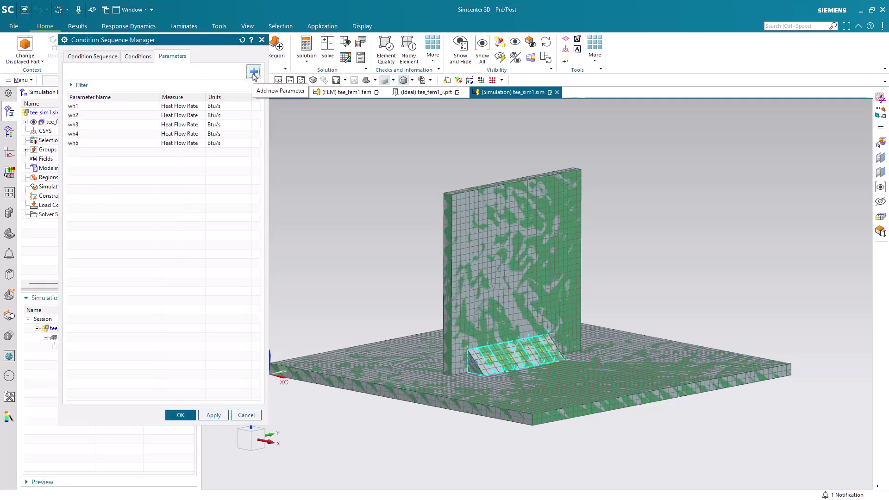
pyautogui.click(253, 73)
pyautogui.write('wh6')
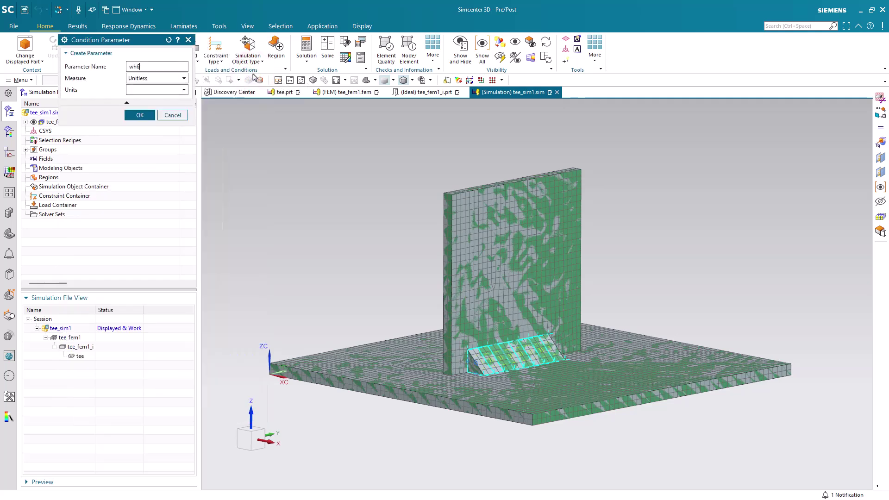
pyautogui.press('Tab')
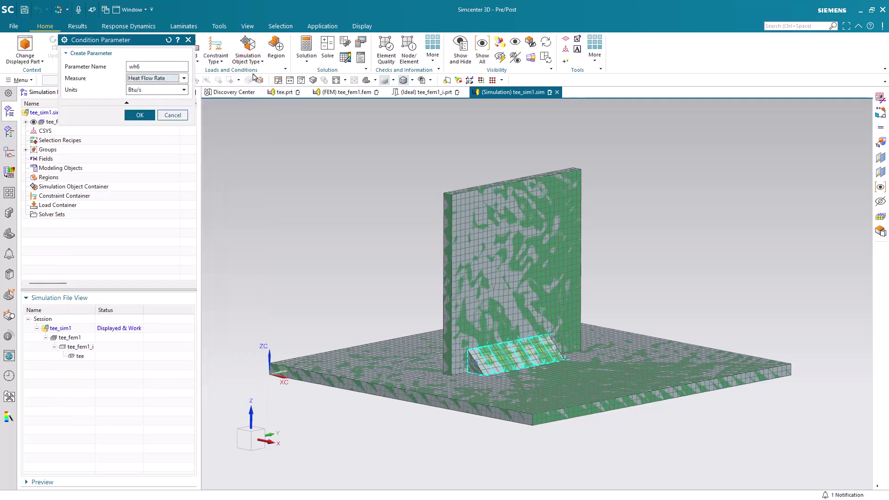
pyautogui.press('Return')
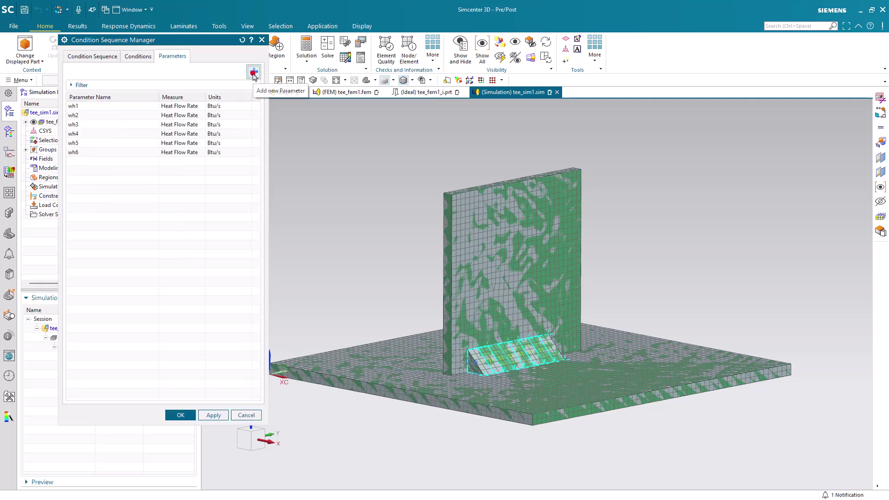
# - Add wh7 and wh8 with their Measure set to Heat Flow Rate
pyautogui.click(254, 73)
pyautogui.write('wh7')
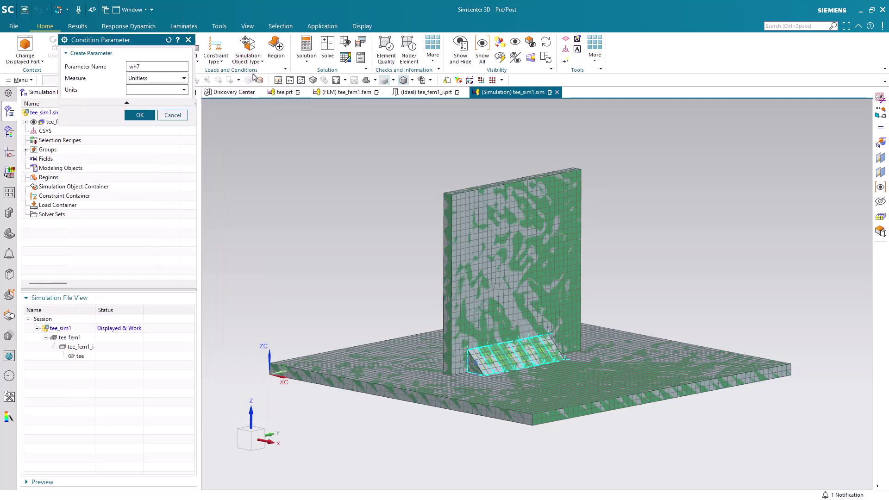
pyautogui.press('Tab')
pyautogui.press('h')
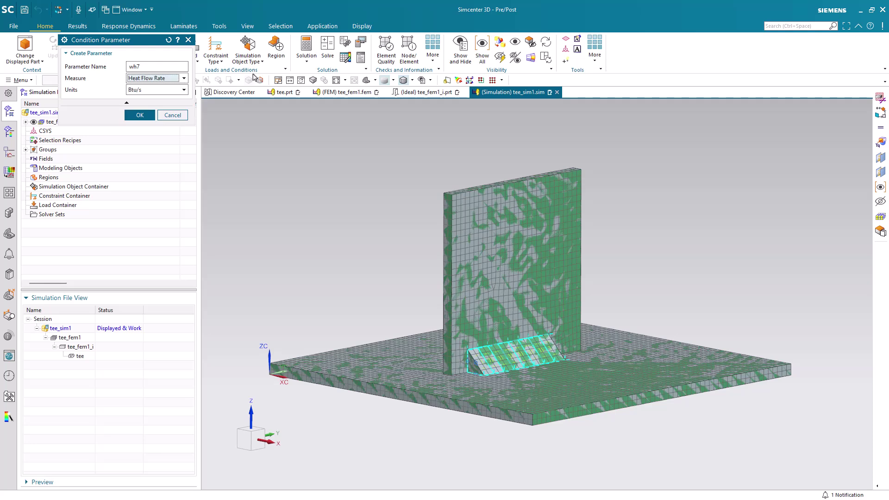
pyautogui.press('Return')
pyautogui.click(254, 73)
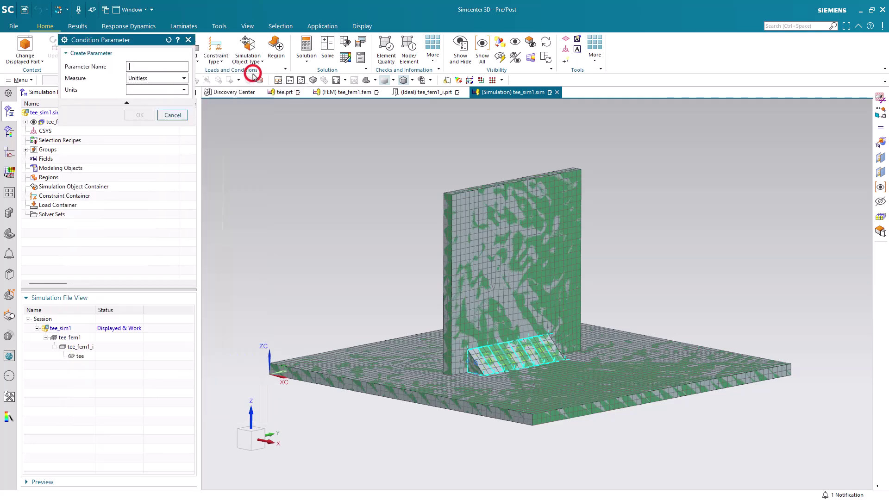
pyautogui.write('wh8')
pyautogui.press('Tab')
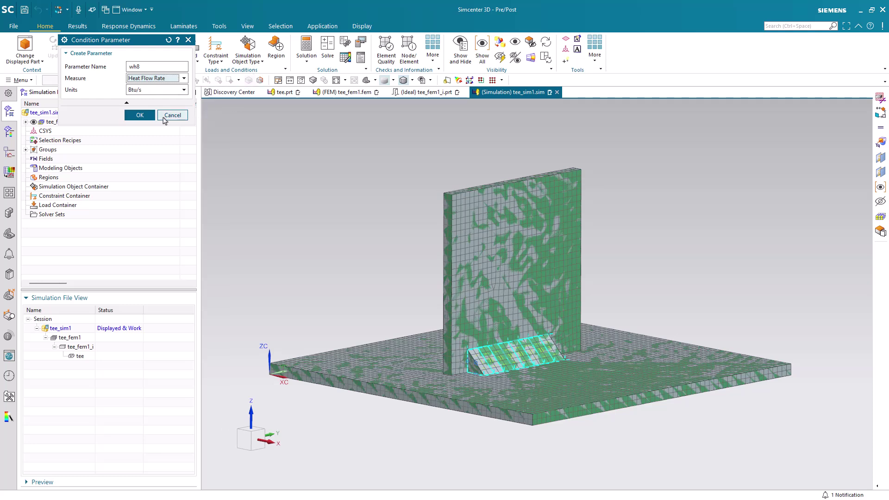
pyautogui.click(140, 115)
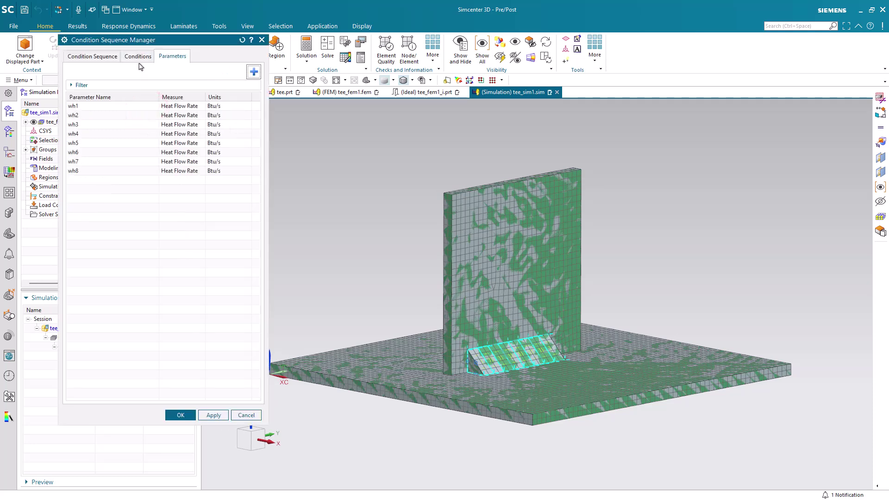
# - Create condition cond0 with wh1 through wh8 all set to 0
pyautogui.click(139, 58)
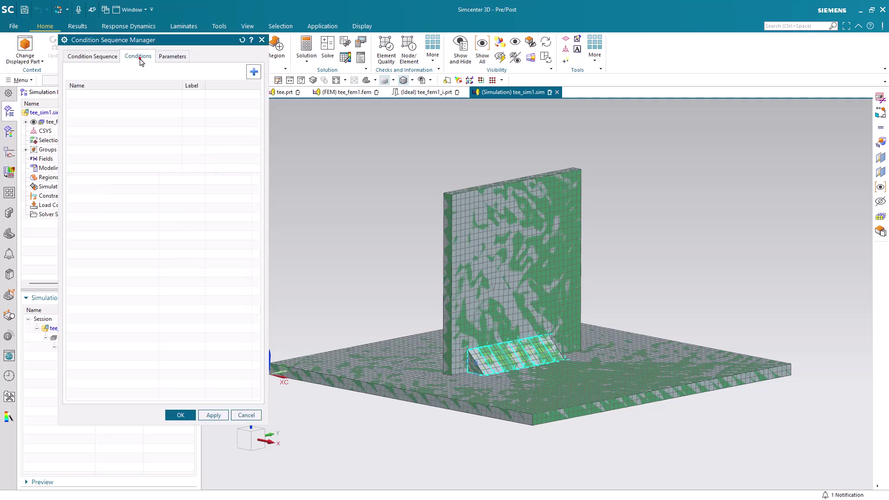
pyautogui.click(254, 73)
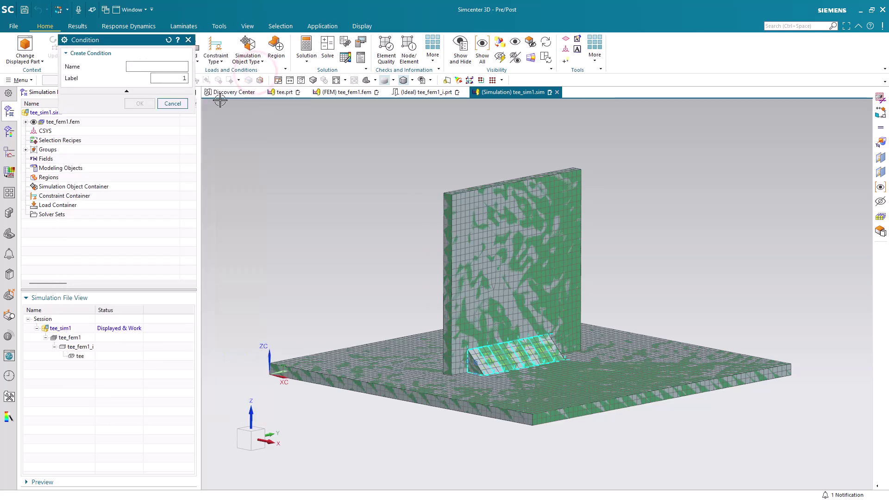
pyautogui.click(161, 66)
pyautogui.write('cond0')
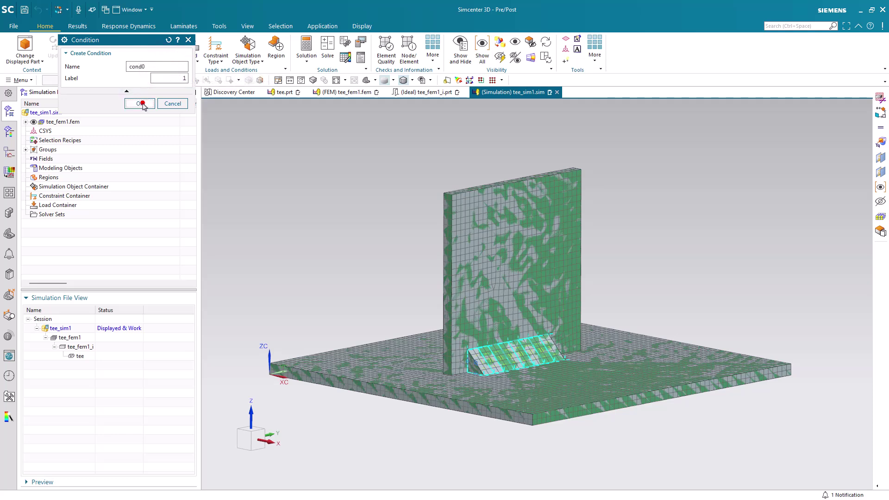
pyautogui.click(142, 103)
pyautogui.click(171, 213)
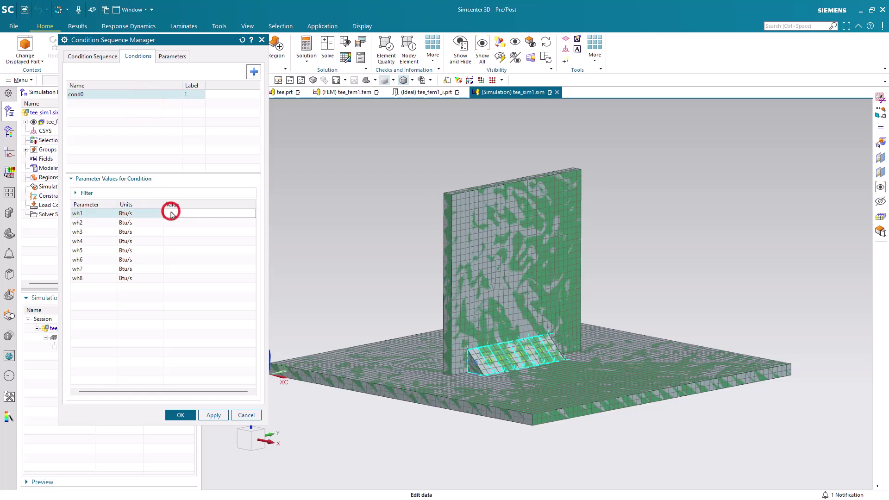
pyautogui.click(171, 222)
pyautogui.click(173, 231)
pyautogui.click(173, 240)
pyautogui.click(171, 250)
pyautogui.click(173, 260)
pyautogui.click(172, 268)
pyautogui.click(170, 278)
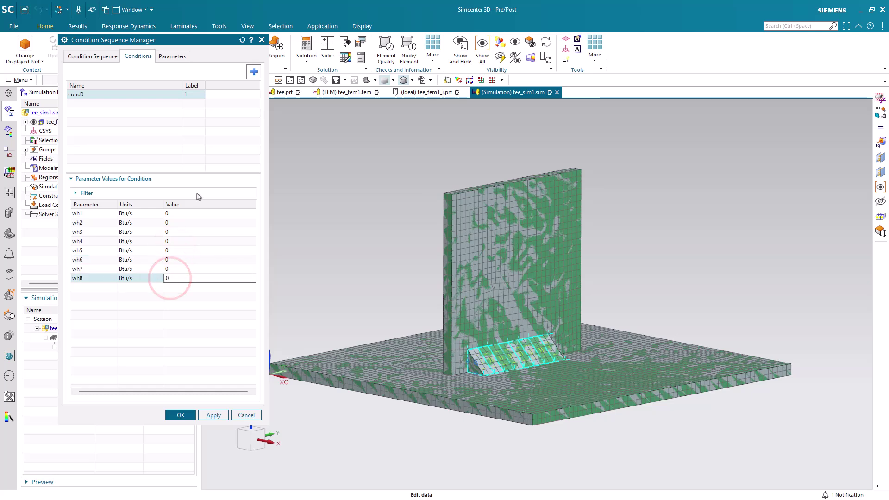
# - Create condition cond1 with wh1 at 1 and wh2–wh8 at 0
pyautogui.click(253, 73)
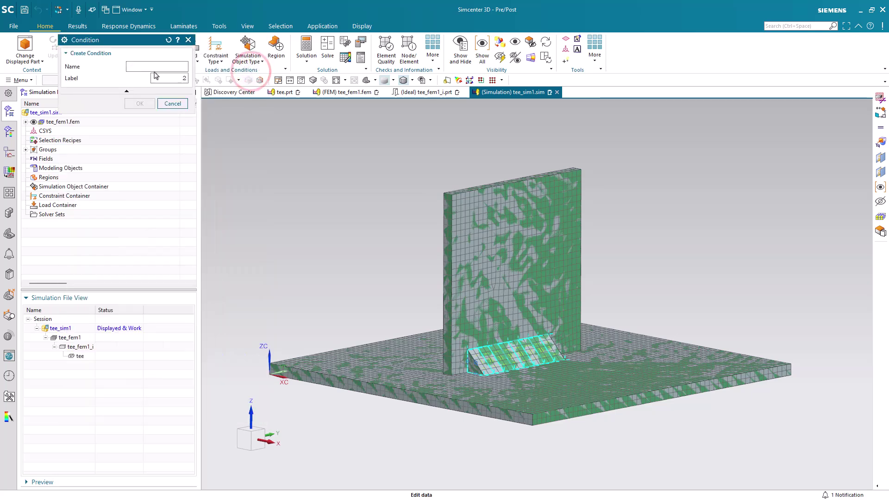
pyautogui.write('cond1')
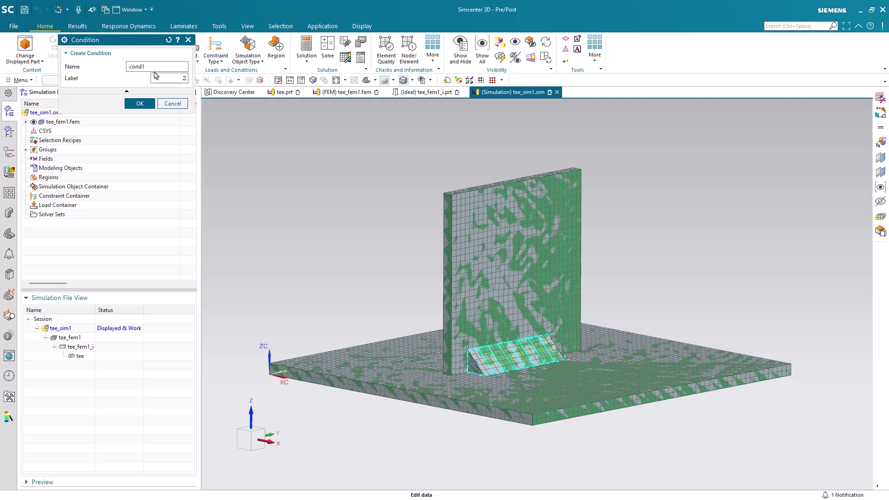
pyautogui.click(135, 104)
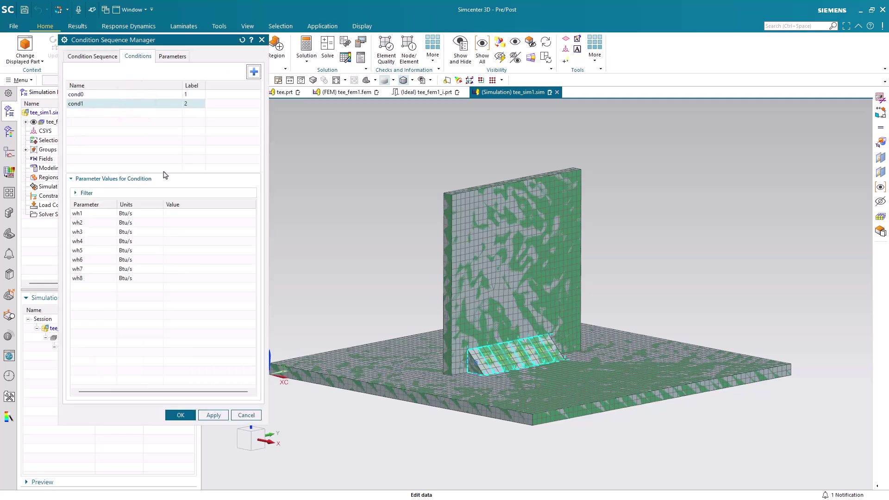
pyautogui.click(173, 214)
pyautogui.write('1')
pyautogui.click(175, 225)
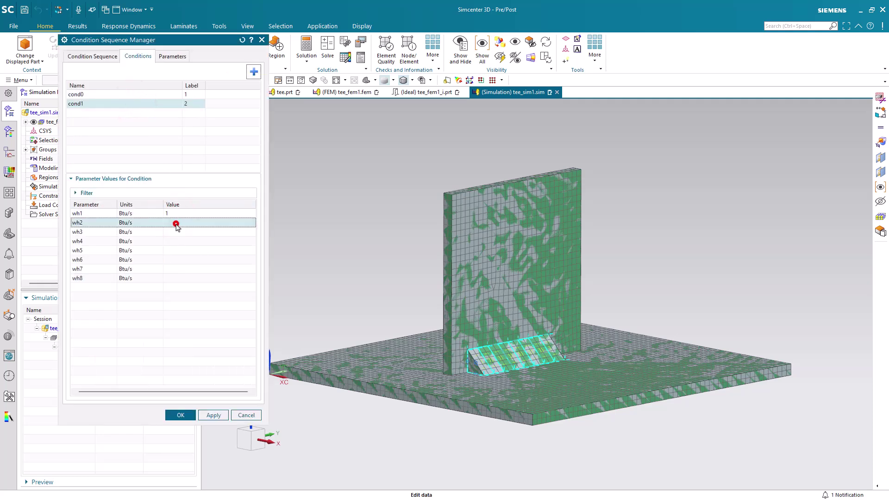
pyautogui.click(177, 226)
pyautogui.doubleClick(178, 232)
pyautogui.doubleClick(179, 242)
pyautogui.doubleClick(178, 251)
pyautogui.click(176, 260)
pyautogui.doubleClick(177, 261)
pyautogui.doubleClick(175, 270)
pyautogui.doubleClick(170, 279)
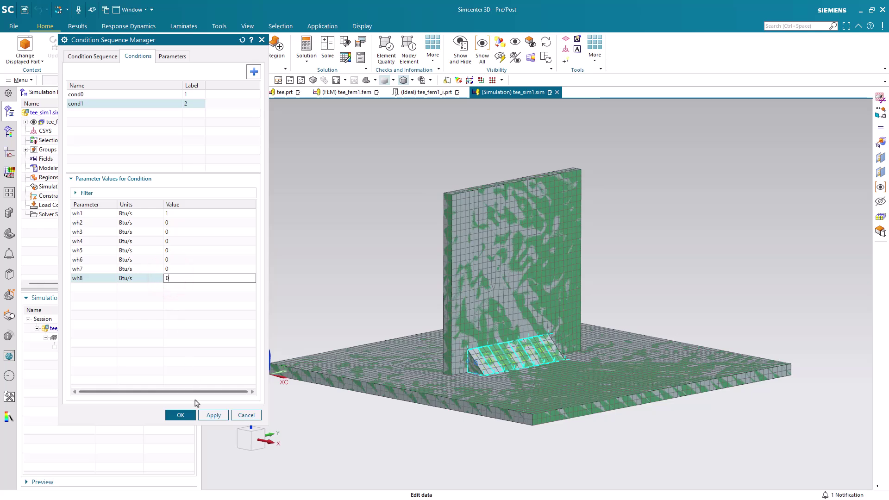
# - Create condition cond2 with wh2 at 1 and all other parameters at 0
pyautogui.click(254, 72)
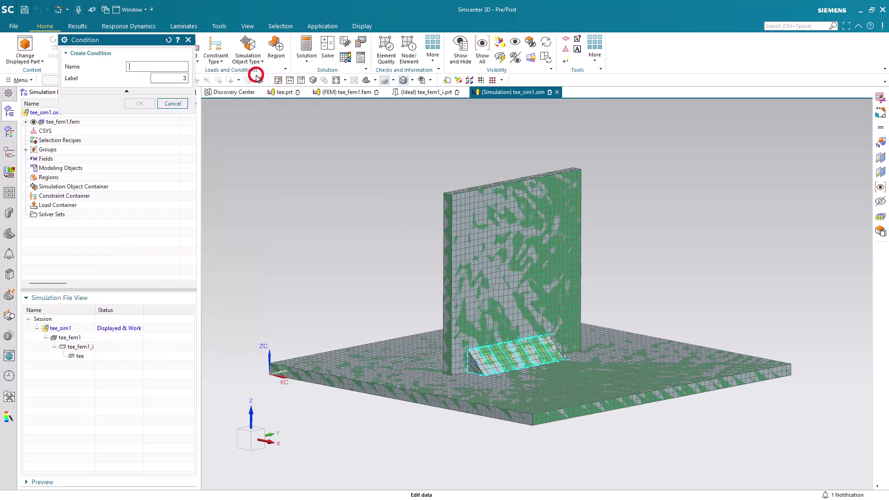
pyautogui.write('cond')
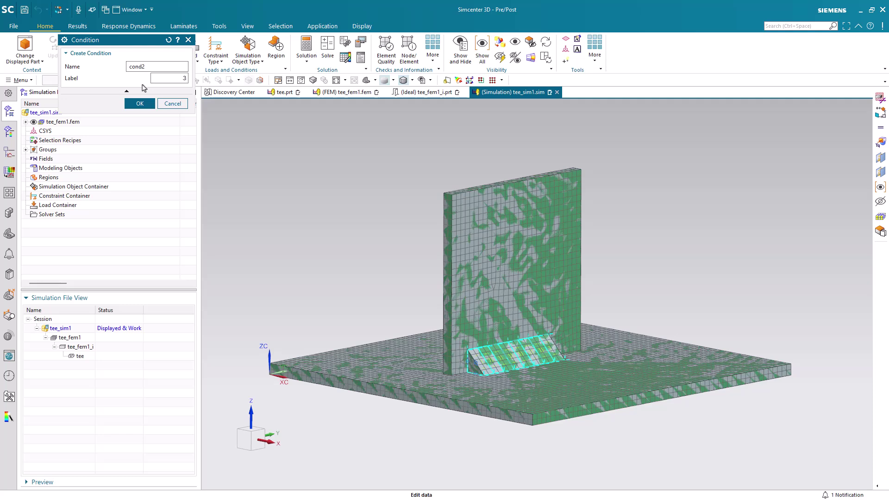
pyautogui.write('2')
pyautogui.click(139, 103)
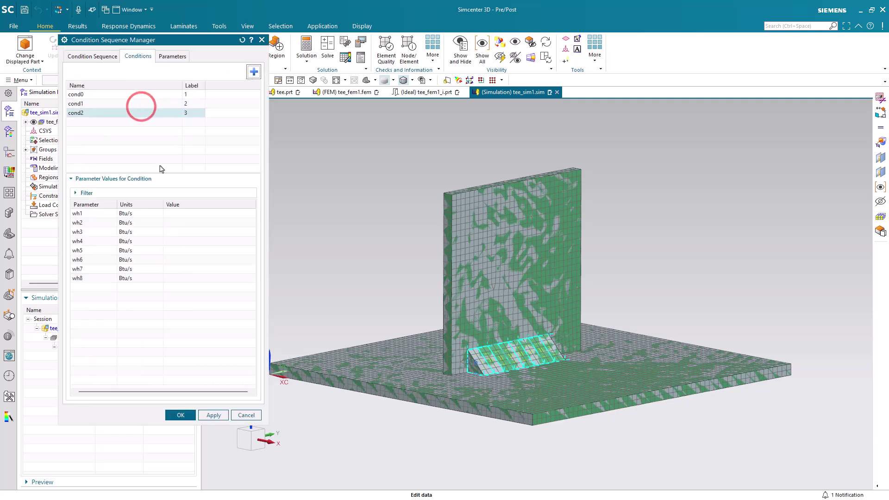
pyautogui.click(172, 213)
pyautogui.write('0')
pyautogui.click(171, 222)
pyautogui.write('1')
pyautogui.click(169, 232)
pyautogui.write('0')
pyautogui.click(173, 241)
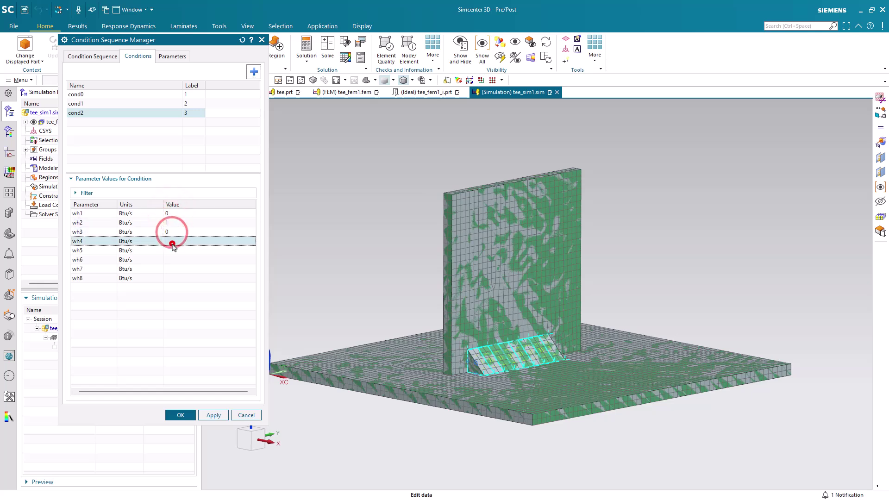
pyautogui.write('0')
pyautogui.click(172, 250)
pyautogui.write('0')
pyautogui.click(173, 260)
pyautogui.write('0')
pyautogui.click(172, 268)
pyautogui.write('0')
pyautogui.click(172, 278)
pyautogui.write('0')
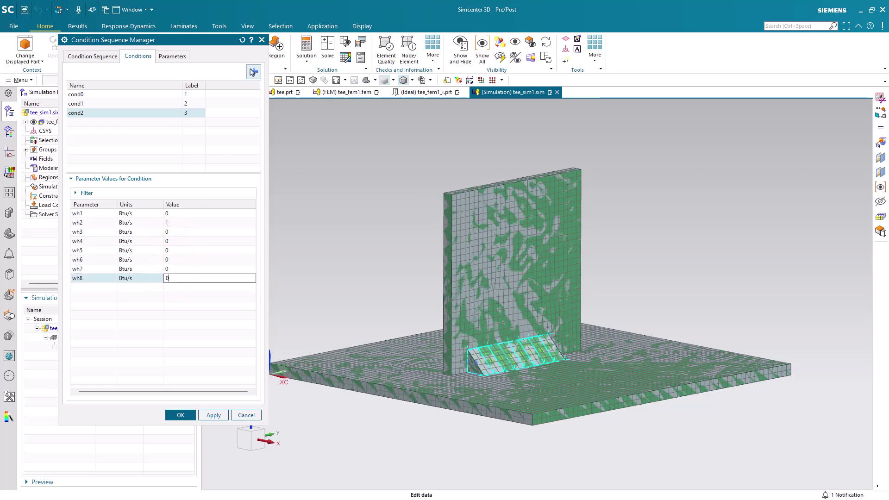
# - Create condition cond3 with wh3 at 1 and the rest at 0
pyautogui.click(253, 71)
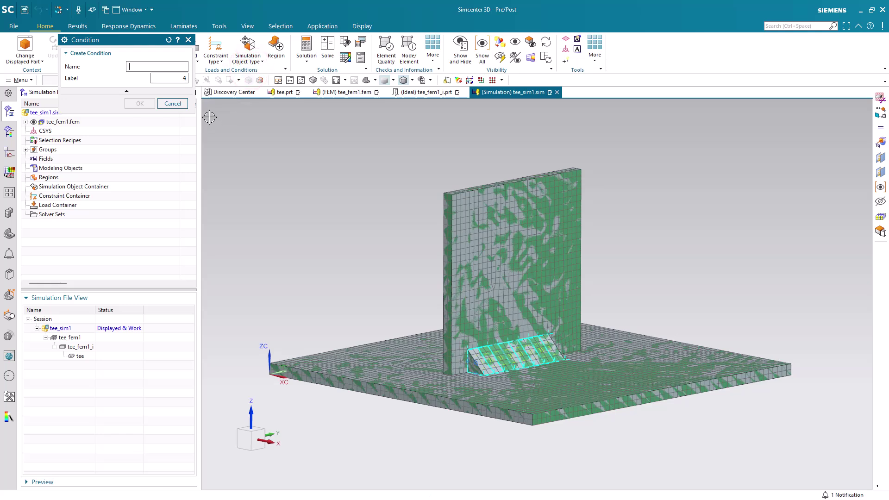
pyautogui.write('cond3')
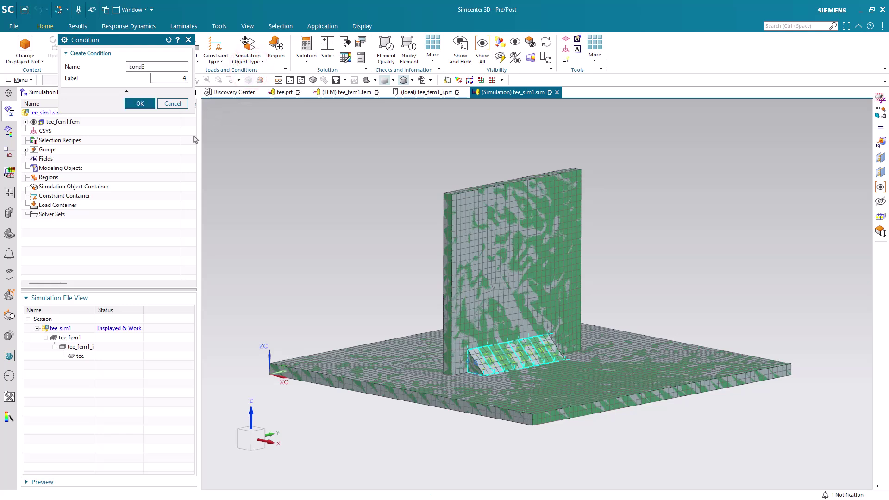
pyautogui.click(139, 104)
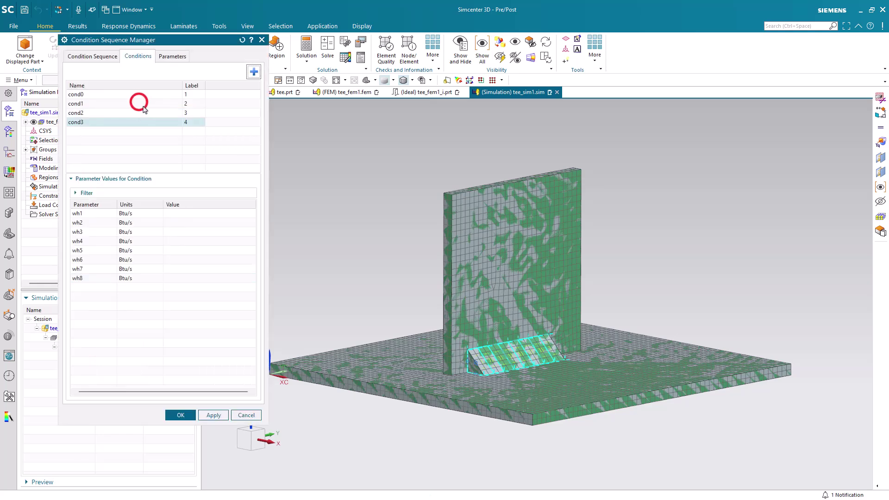
pyautogui.click(178, 214)
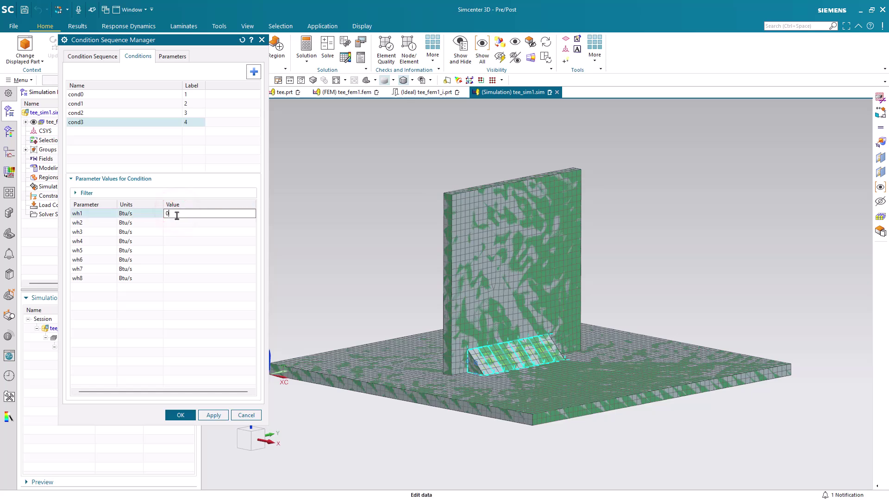
pyautogui.click(176, 222)
pyautogui.click(177, 231)
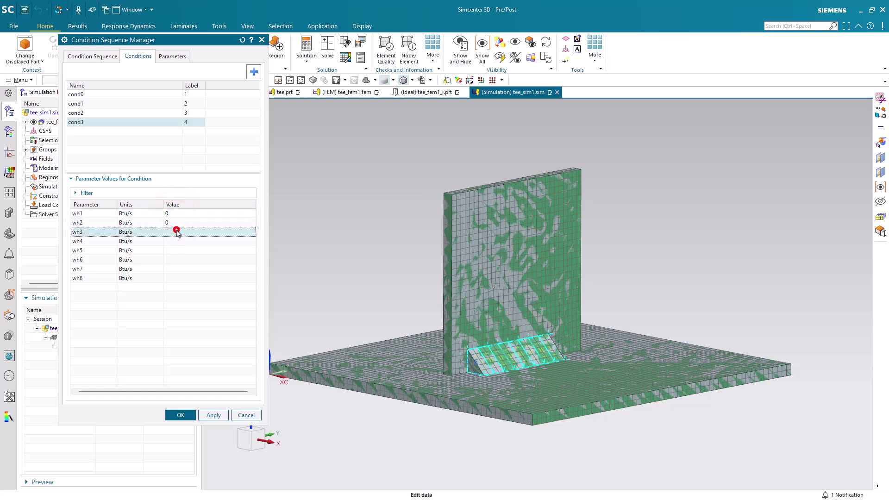
pyautogui.write('1')
pyautogui.click(177, 241)
pyautogui.click(177, 250)
pyautogui.click(177, 259)
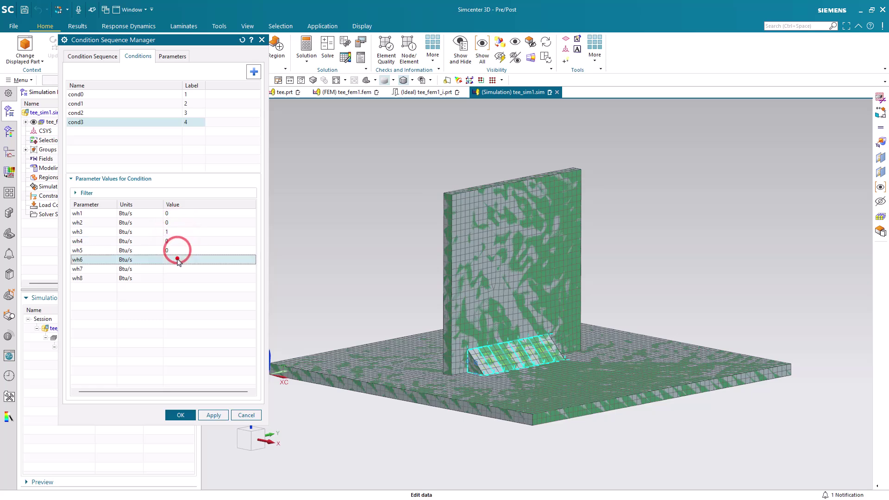
pyautogui.click(178, 268)
pyautogui.click(178, 278)
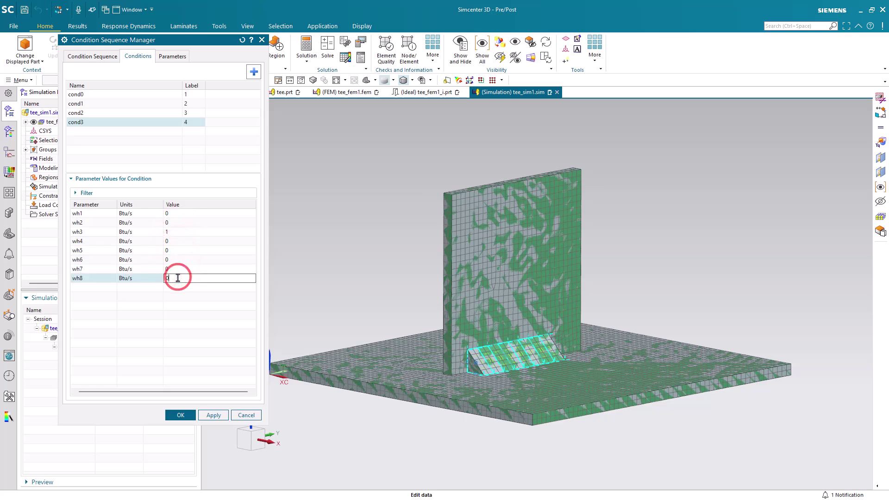
# - Create cond4 with wh4 at 1 and others 0, and start naming cond5
pyautogui.click(252, 73)
pyautogui.write('cond4')
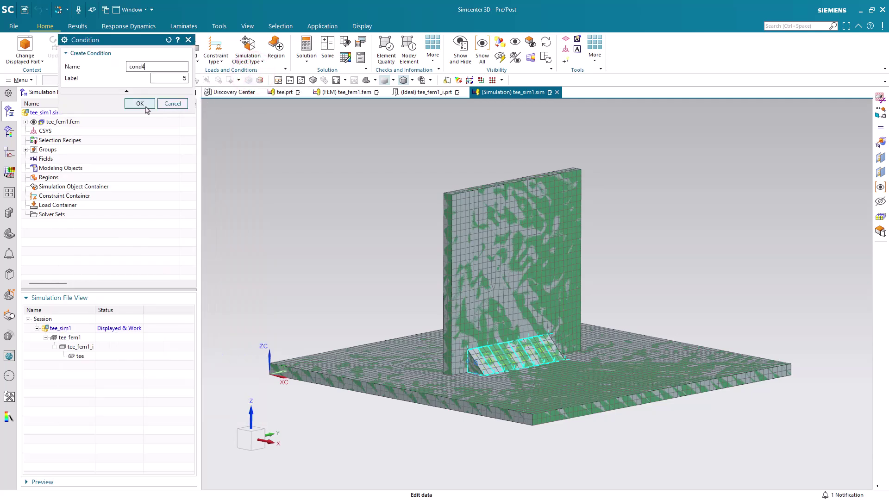
pyautogui.click(140, 104)
pyautogui.click(175, 214)
pyautogui.click(175, 223)
pyautogui.click(172, 234)
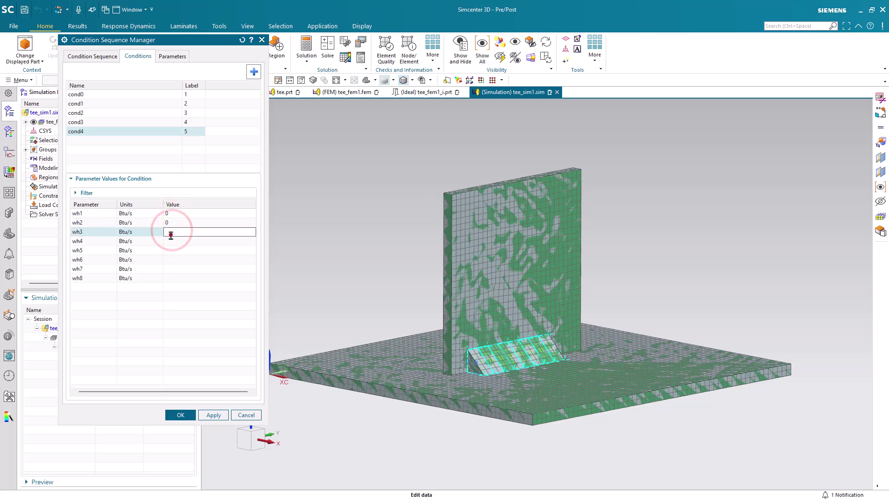
pyautogui.write('0')
pyautogui.click(171, 241)
pyautogui.write('1')
pyautogui.click(171, 251)
pyautogui.write('0')
pyautogui.click(170, 259)
pyautogui.write('0')
pyautogui.click(170, 269)
pyautogui.write('0')
pyautogui.click(170, 278)
pyautogui.write('0')
pyautogui.click(254, 72)
pyautogui.write('cond5')
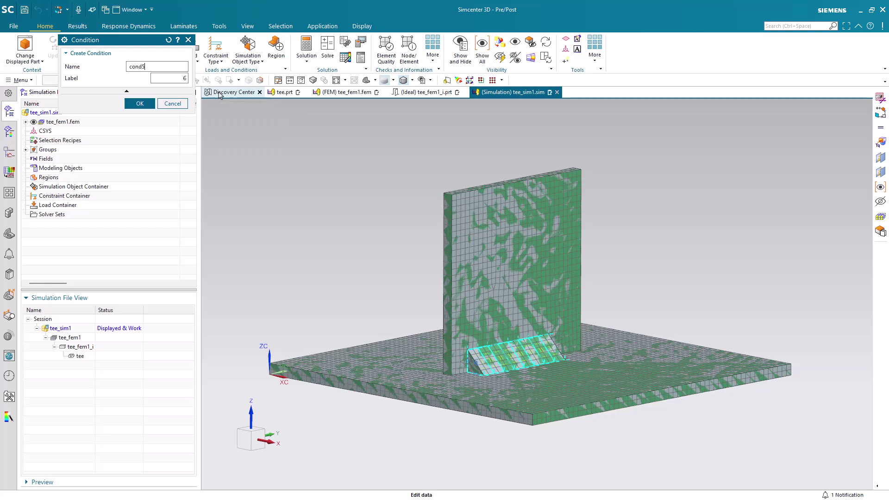
# - Finish cond5 with wh5 set to 1 and every other weld heat input at 0
pyautogui.click(142, 104)
pyautogui.click(171, 215)
pyautogui.click(170, 223)
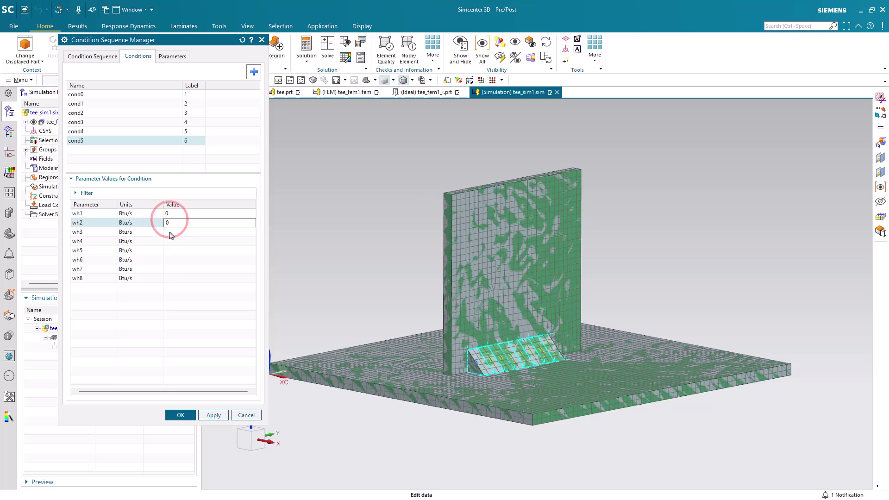
pyautogui.click(170, 232)
pyautogui.click(170, 241)
pyautogui.write('0')
pyautogui.click(169, 250)
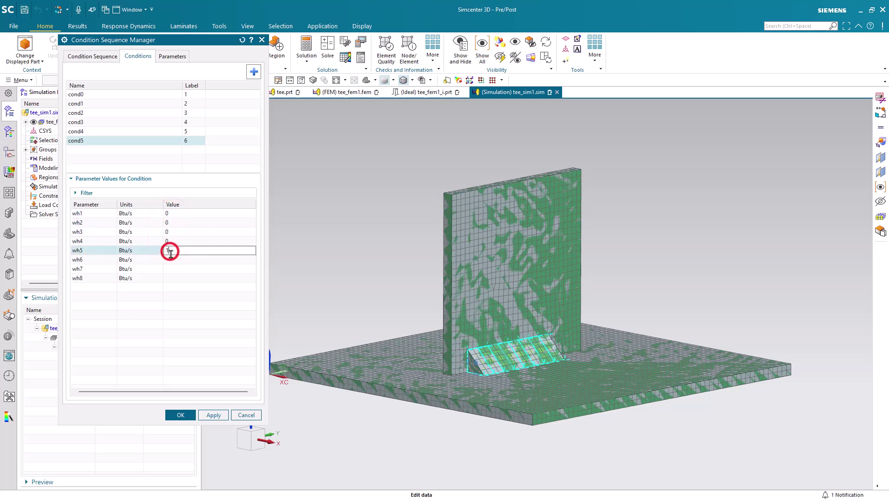
pyautogui.write('1')
pyautogui.click(170, 260)
pyautogui.write('1')
pyautogui.press('BackSpace')
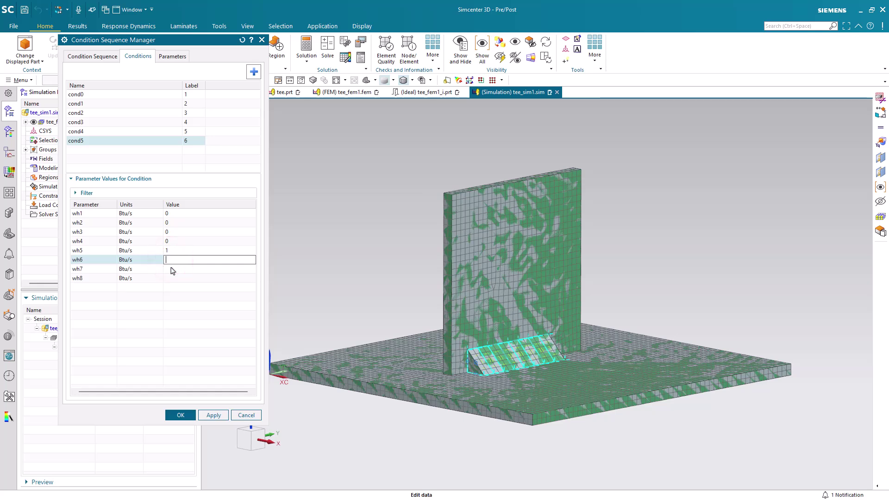
pyautogui.write('0')
pyautogui.click(171, 273)
pyautogui.write('0')
pyautogui.click(170, 277)
pyautogui.write('0')
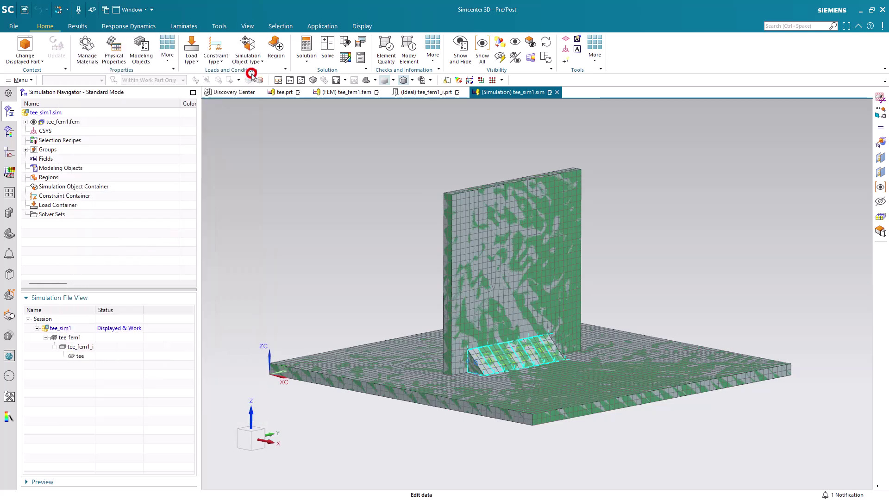
# - Add condition cond6 with wh6 set to 1 and all other heat inputs 0
pyautogui.click(252, 74)
pyautogui.write('cond6')
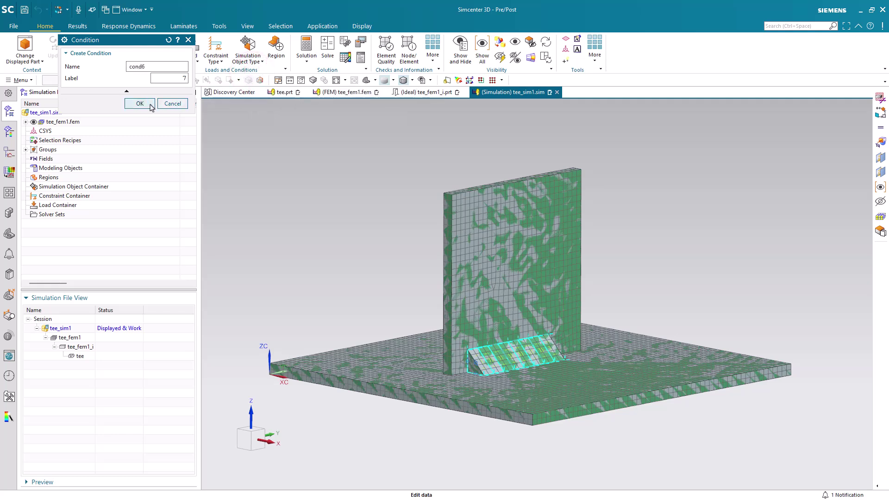
pyautogui.click(146, 103)
pyautogui.click(182, 212)
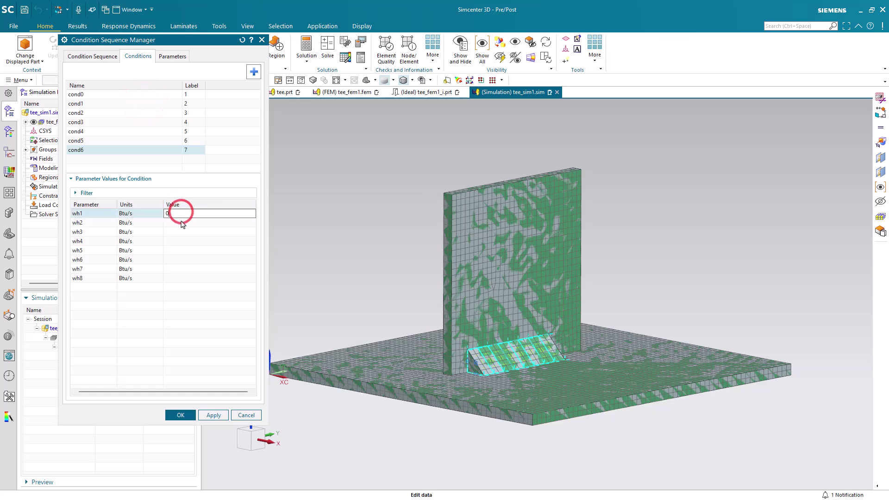
pyautogui.click(181, 222)
pyautogui.click(181, 232)
pyautogui.click(181, 240)
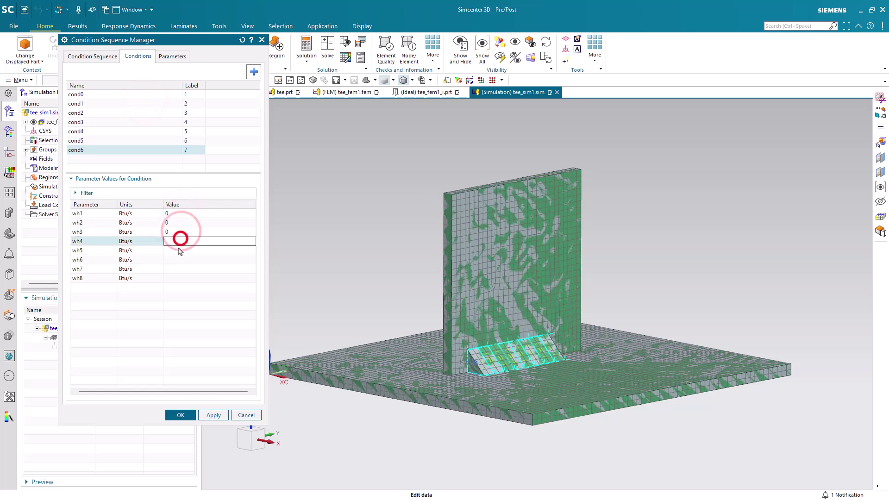
pyautogui.click(179, 250)
pyautogui.click(176, 260)
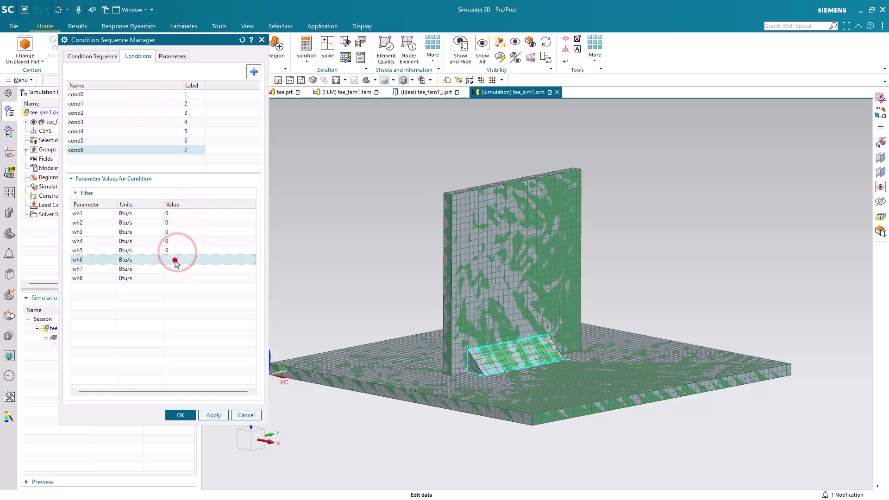
pyautogui.write('1')
pyautogui.click(175, 269)
pyautogui.click(172, 278)
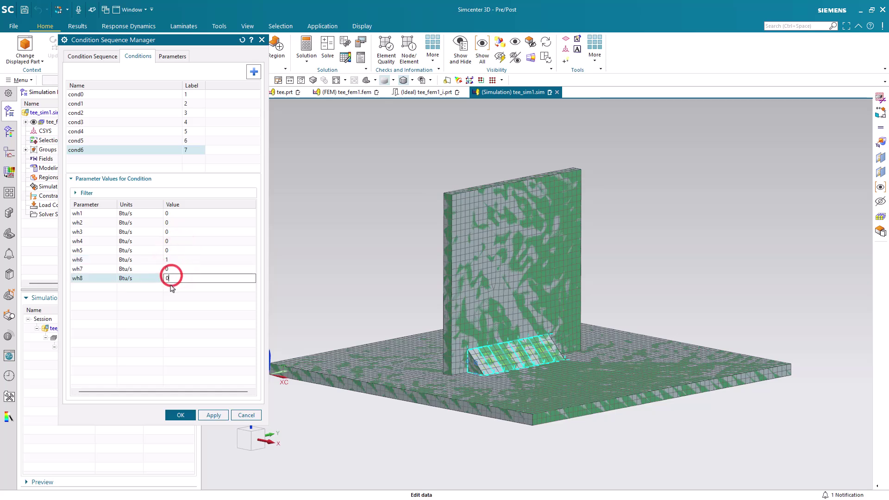
# - Add condition cond7 with wh7 set to 1 and all other heat inputs 0
pyautogui.click(254, 71)
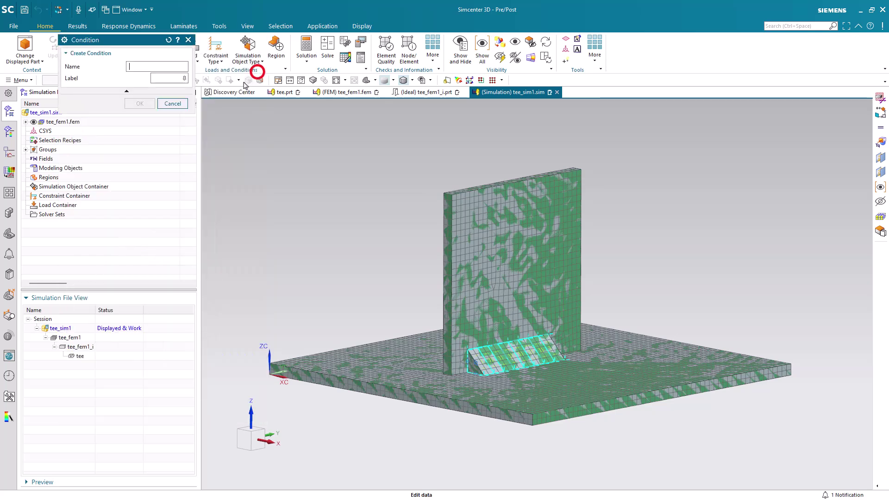
pyautogui.write('cond')
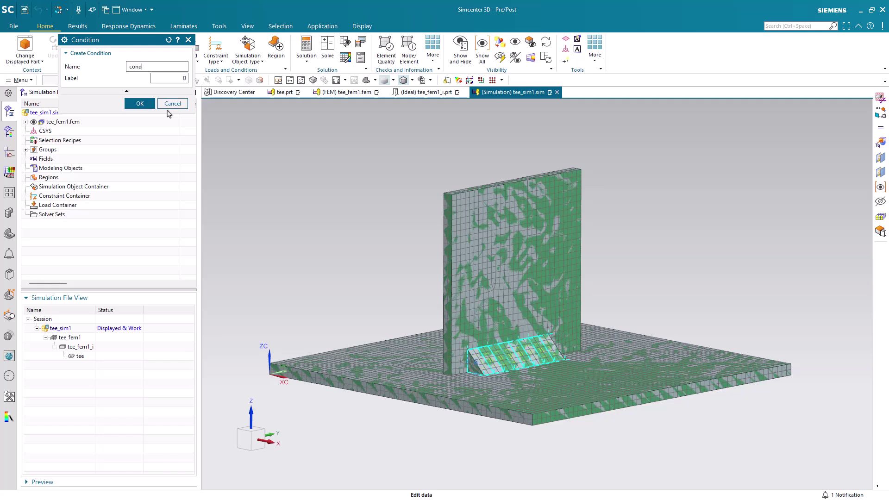
pyautogui.write('7')
pyautogui.click(137, 104)
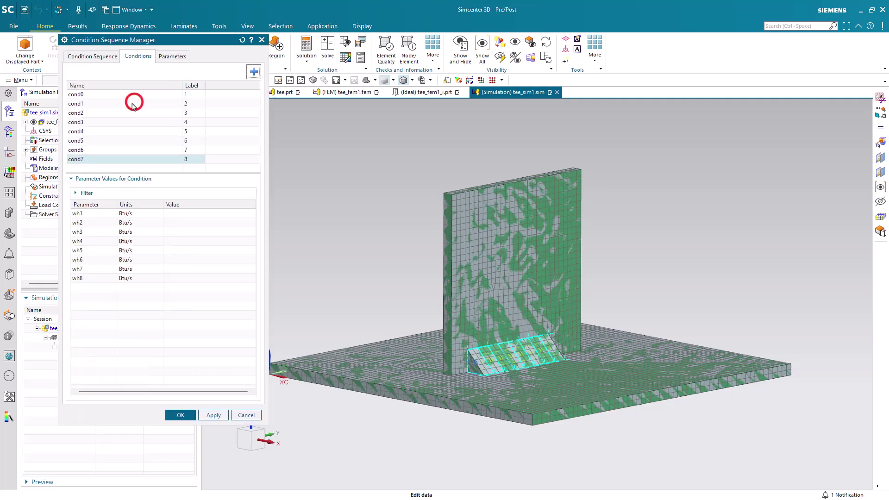
pyautogui.click(169, 213)
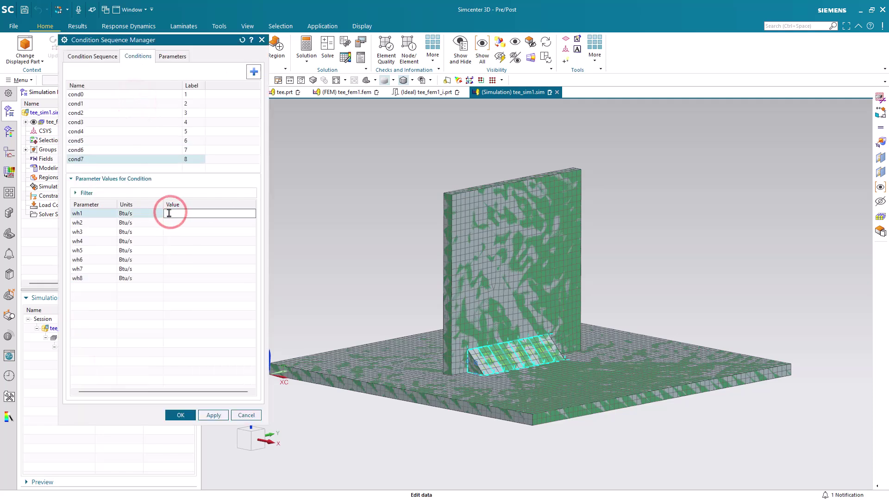
pyautogui.write('0')
pyautogui.click(170, 222)
pyautogui.write('0')
pyautogui.click(170, 231)
pyautogui.write('0')
pyautogui.click(169, 241)
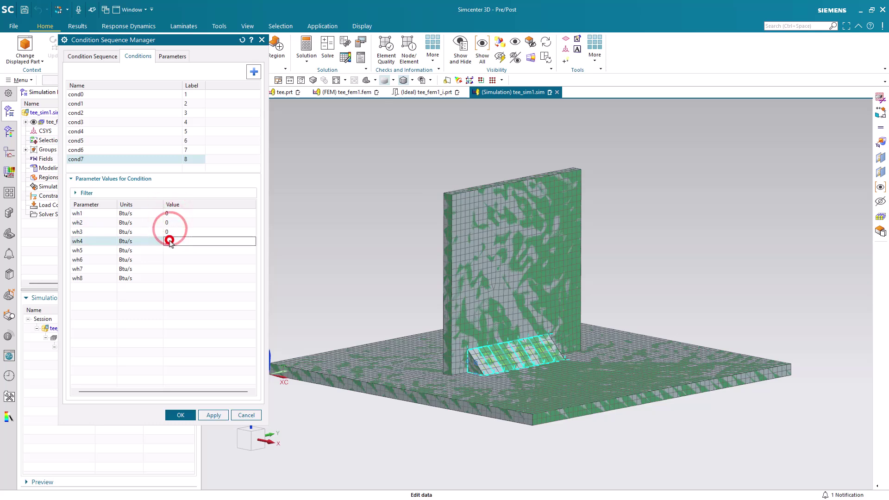
pyautogui.write('0')
pyautogui.click(169, 250)
pyautogui.write('0')
pyautogui.click(168, 259)
pyautogui.write('0')
pyautogui.click(169, 269)
pyautogui.write('1')
pyautogui.click(168, 278)
pyautogui.write('0')
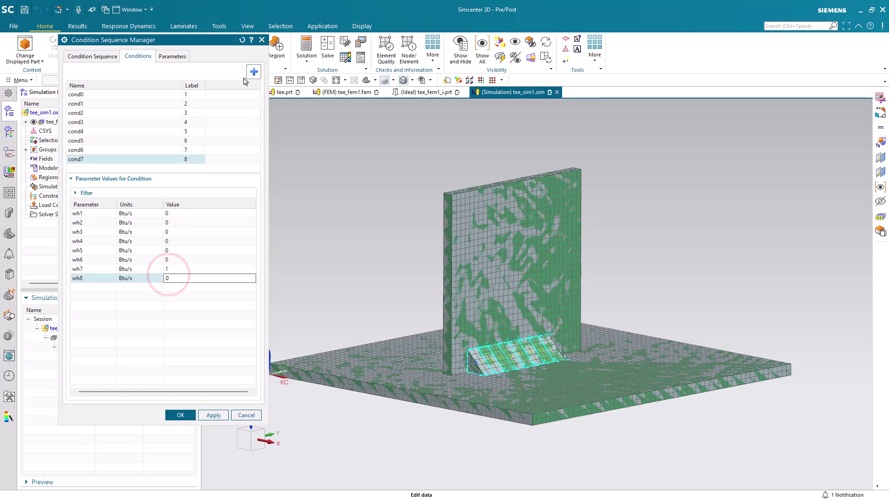
# - Add condition cond8 with wh8 set to 1 and wh1–wh7 at 0
pyautogui.click(253, 71)
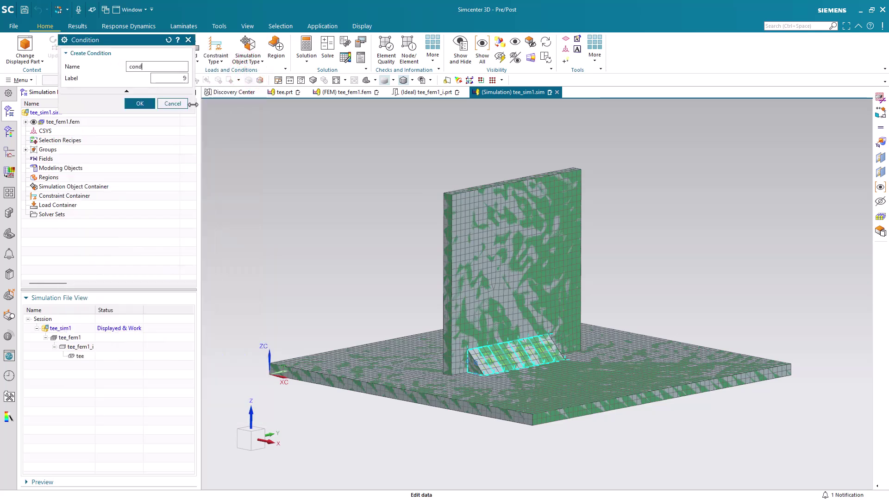
pyautogui.click(145, 102)
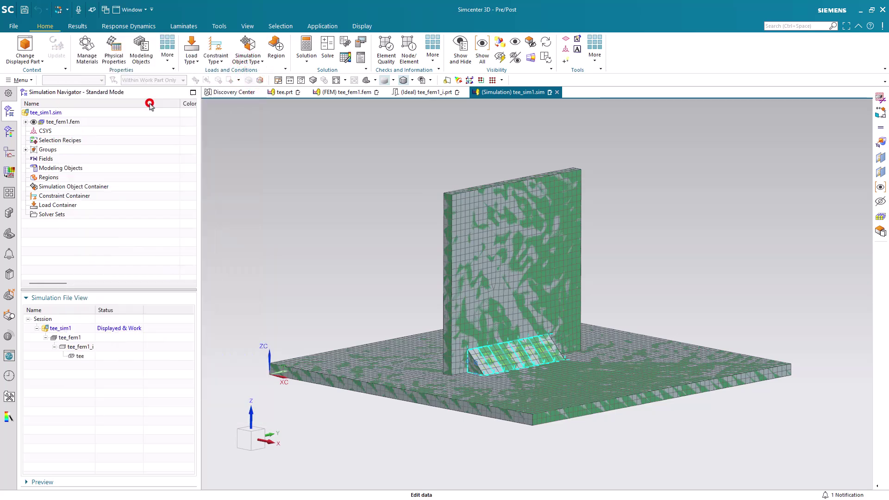
pyautogui.click(190, 214)
pyautogui.write('0')
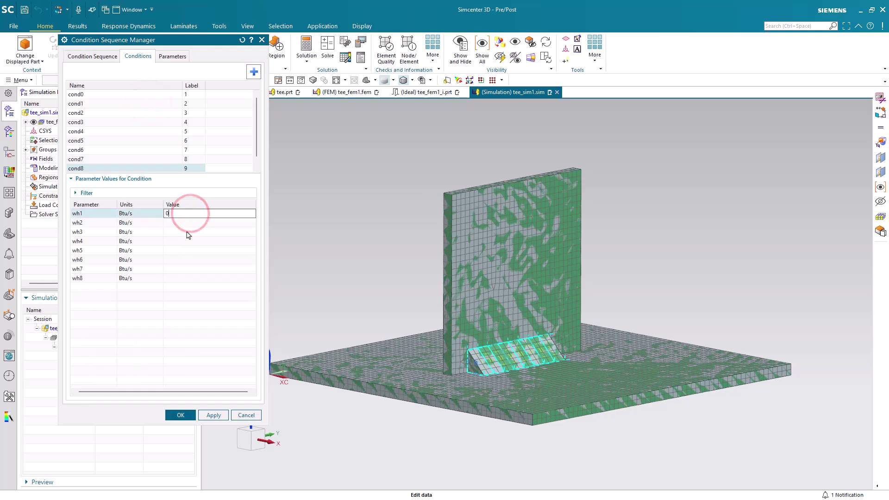
pyautogui.click(186, 223)
pyautogui.write('0')
pyautogui.click(181, 232)
pyautogui.write('0')
pyautogui.click(179, 241)
pyautogui.write('0')
pyautogui.click(174, 250)
pyautogui.write('0')
pyautogui.click(172, 259)
pyautogui.write('0')
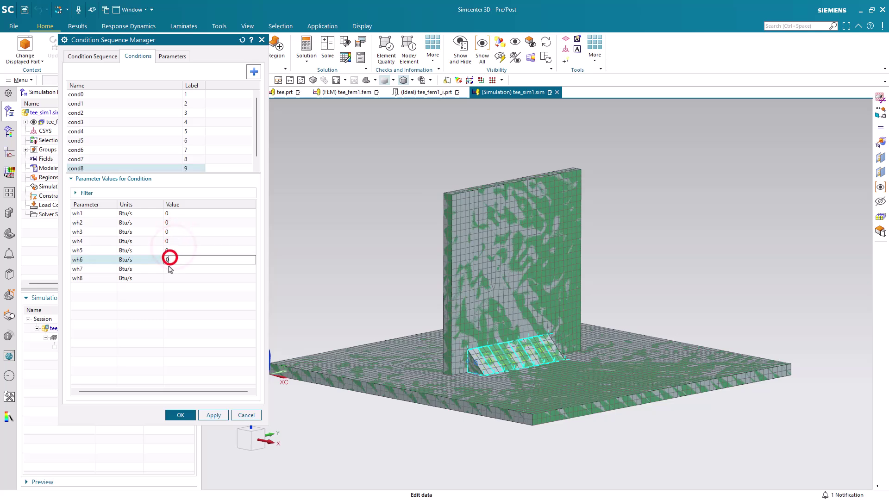
pyautogui.click(169, 269)
pyautogui.write('0')
pyautogui.click(170, 279)
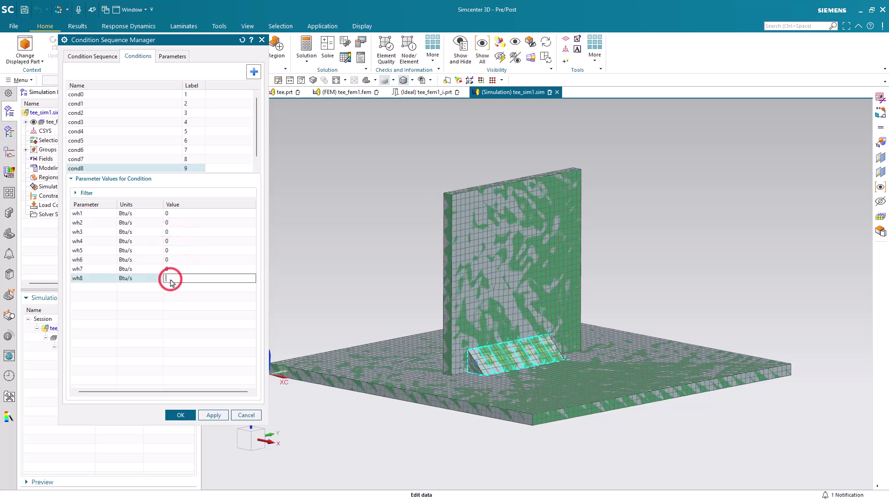
pyautogui.write('1')
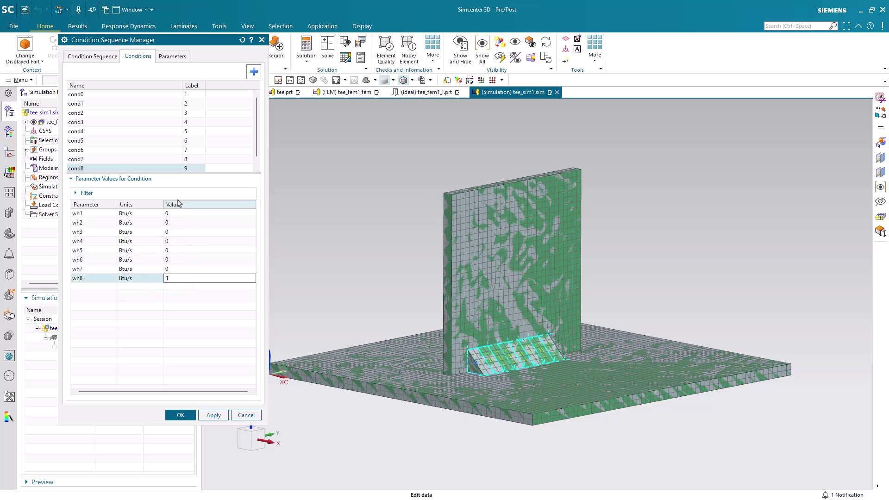
# - Create condition sequence weld1 with a first time step at 0 using cond0
pyautogui.click(93, 58)
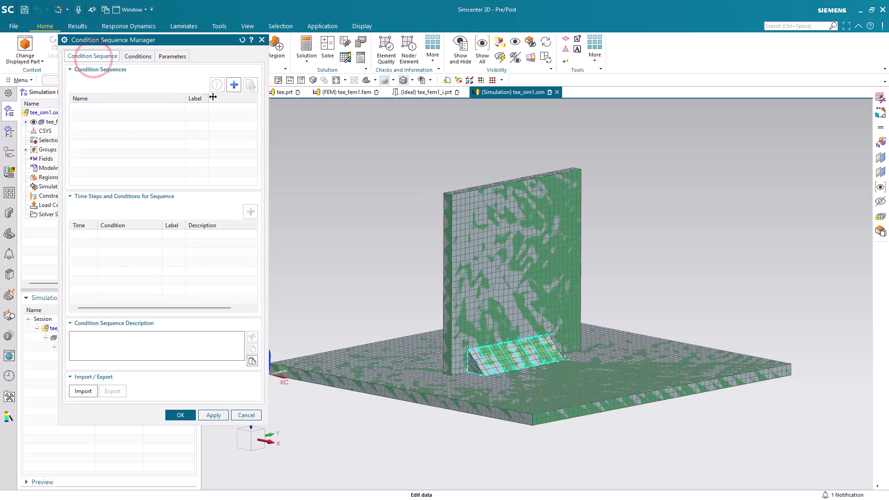
pyautogui.click(234, 85)
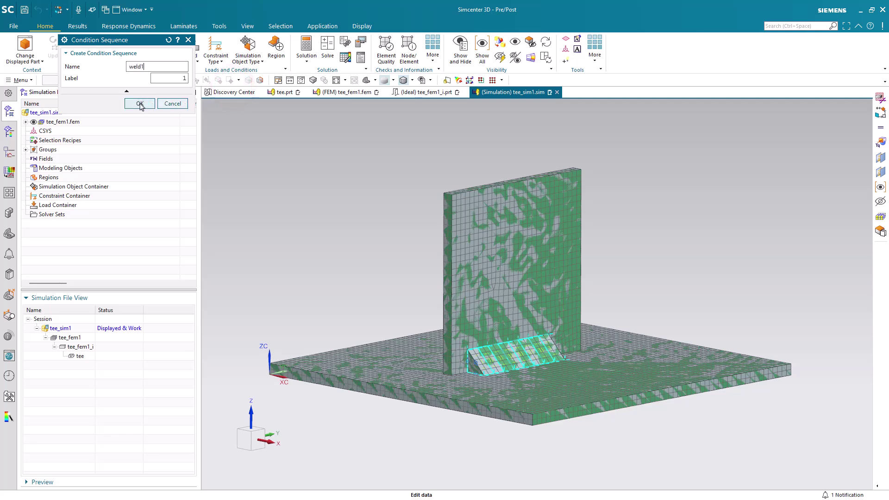
pyautogui.click(140, 104)
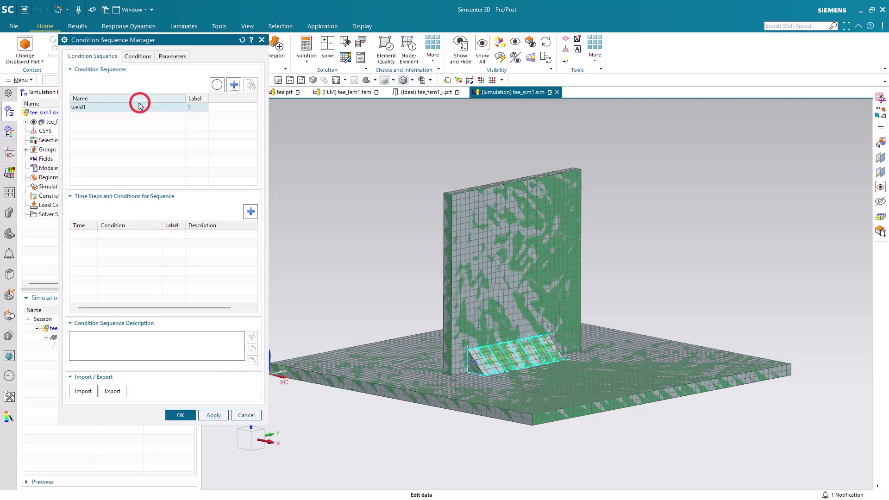
pyautogui.click(251, 213)
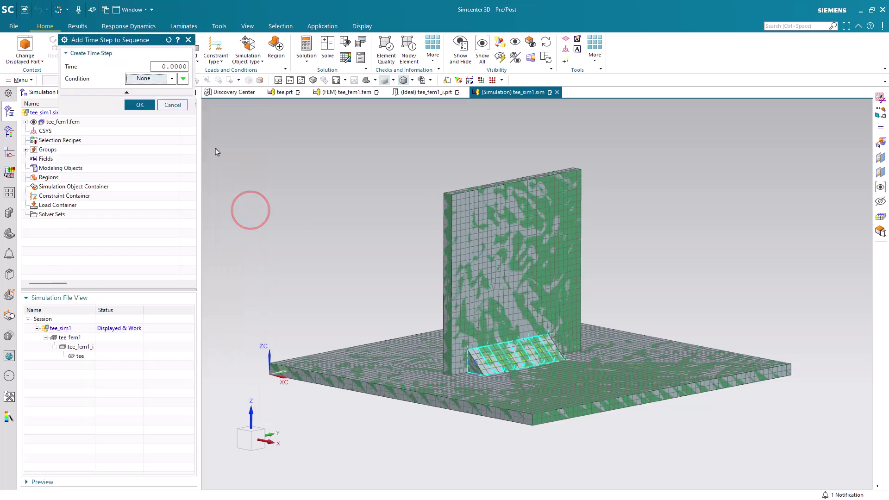
pyautogui.click(173, 79)
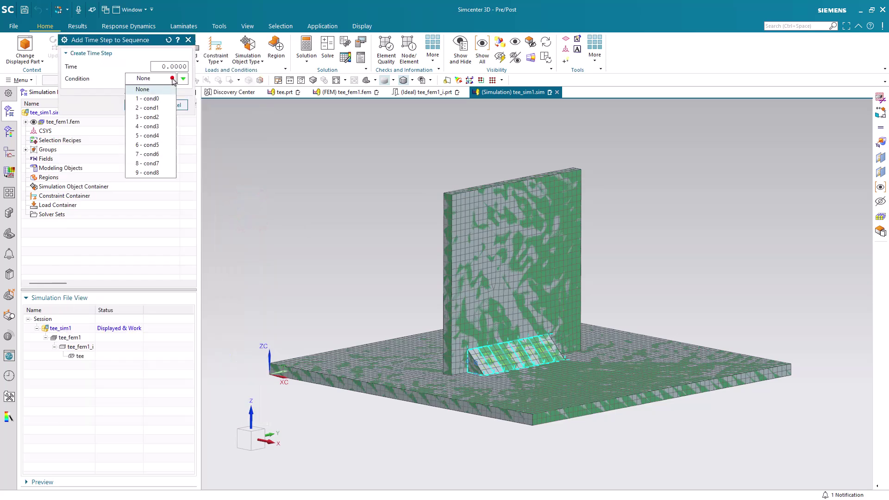
pyautogui.click(147, 99)
pyautogui.click(142, 104)
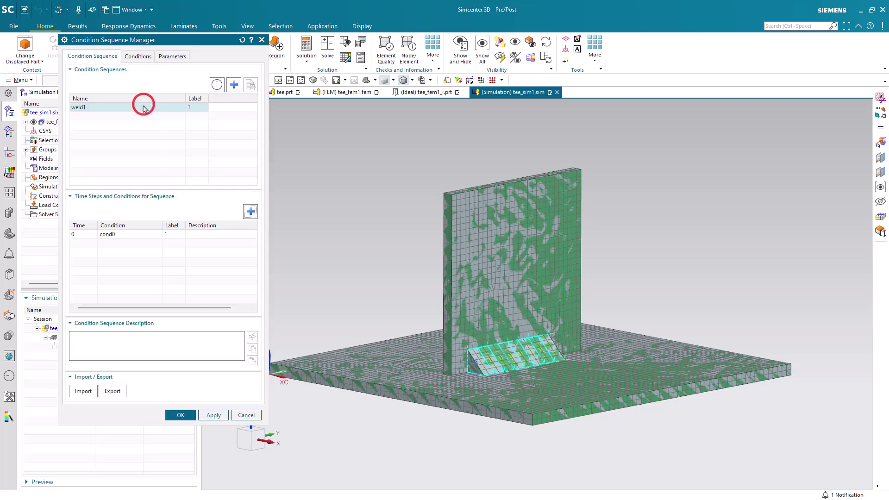
# - Add weld1 time steps 1, 2 and 3 paired with cond1, cond2 and cond3
pyautogui.click(251, 213)
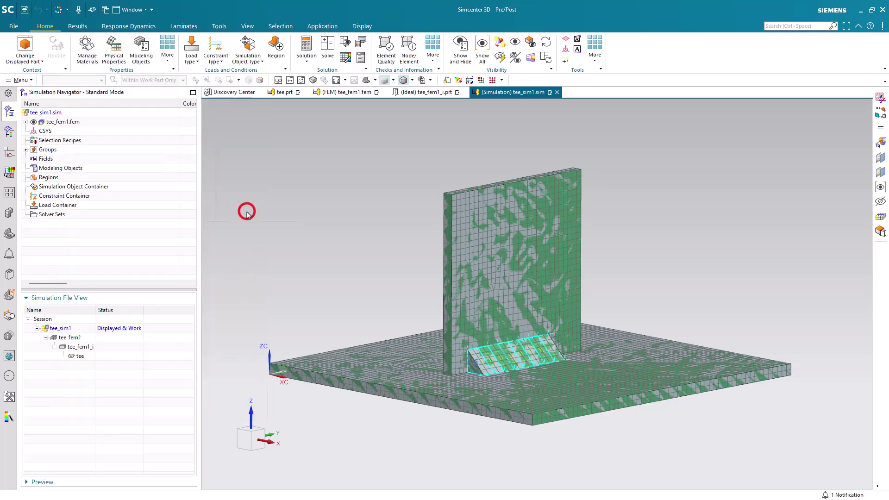
pyautogui.doubleClick(163, 66)
pyautogui.write('1')
pyautogui.click(160, 77)
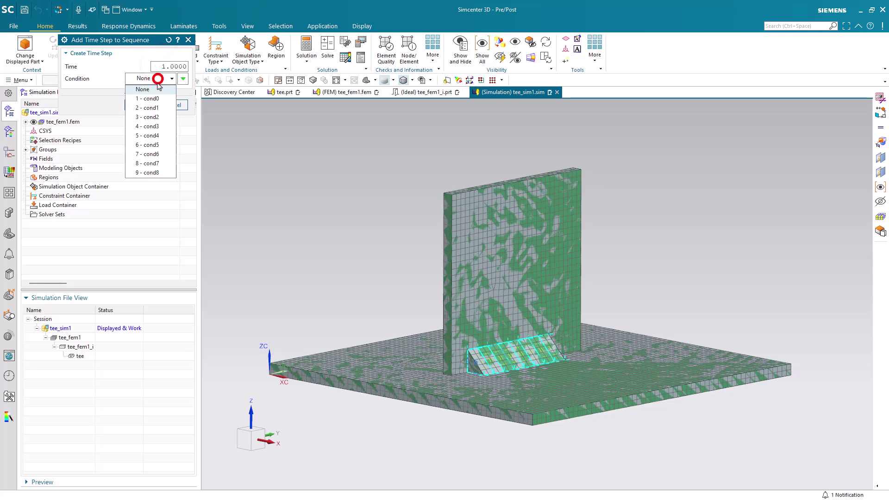
pyautogui.click(152, 107)
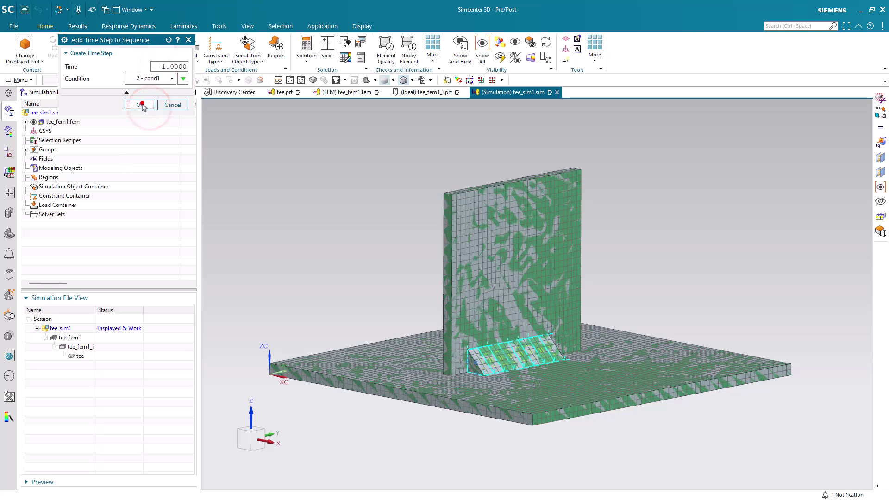
pyautogui.click(142, 104)
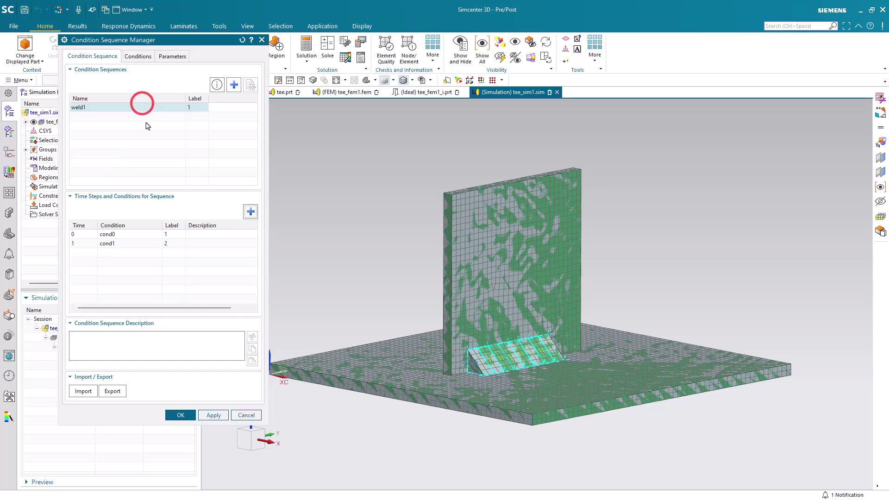
pyautogui.click(249, 212)
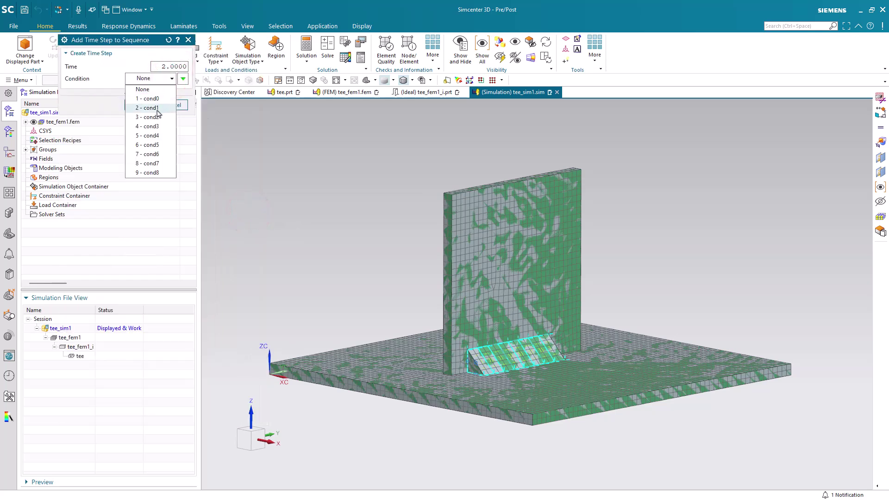
pyautogui.click(152, 116)
pyautogui.click(143, 105)
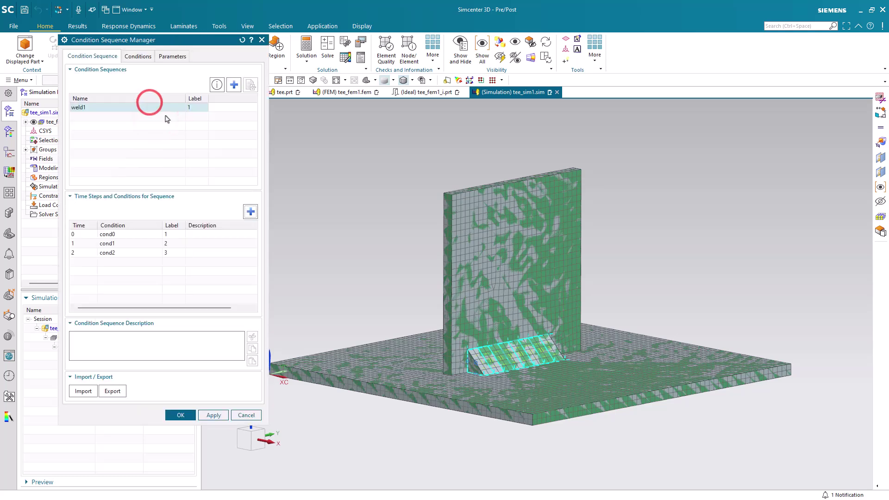
pyautogui.click(249, 211)
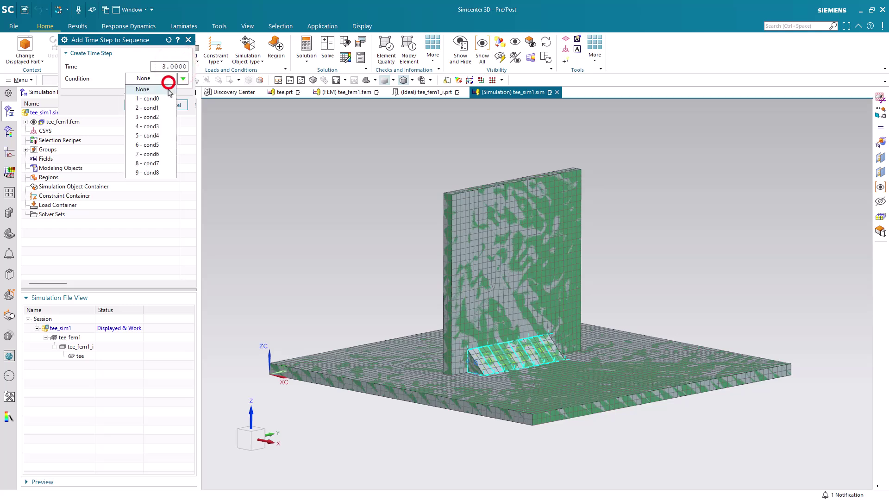
pyautogui.click(135, 106)
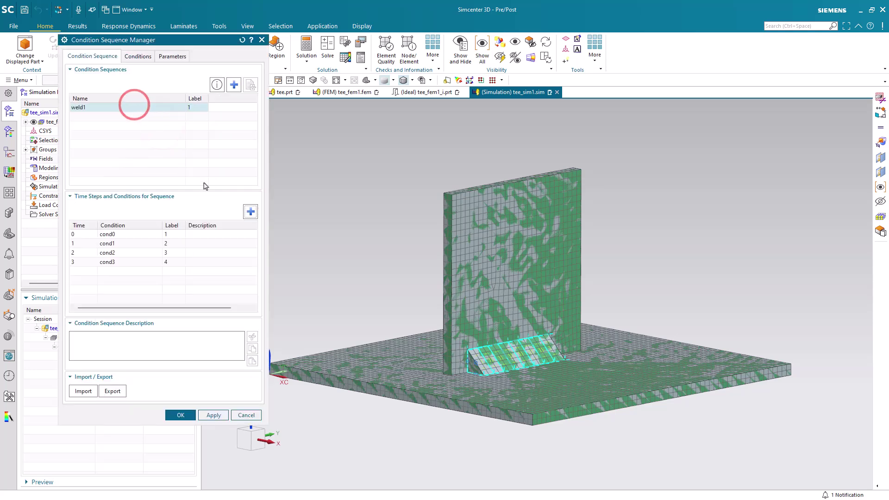
# - Add weld1 time steps 4, 5 and 6 paired with cond4, cond5 and cond6
pyautogui.click(249, 214)
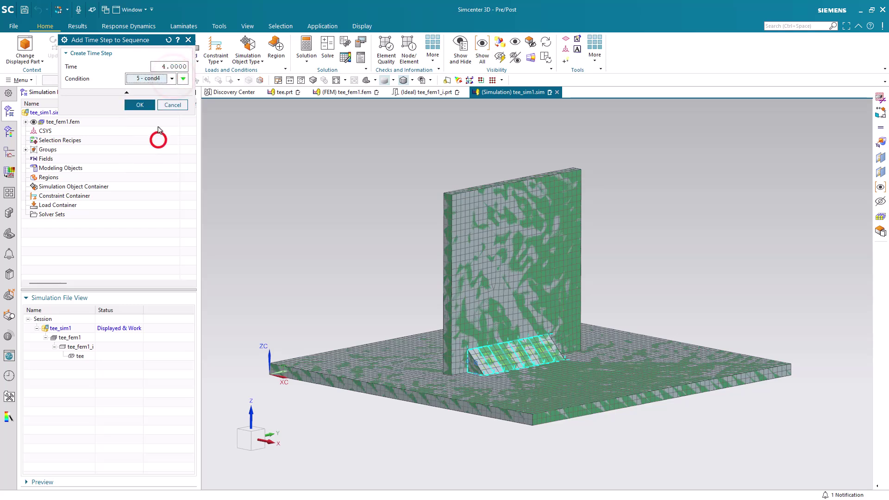
pyautogui.click(145, 106)
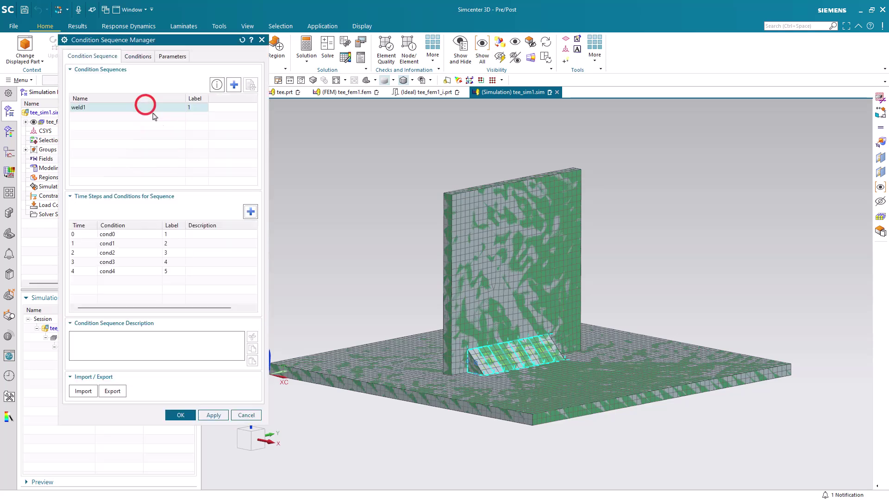
pyautogui.click(250, 212)
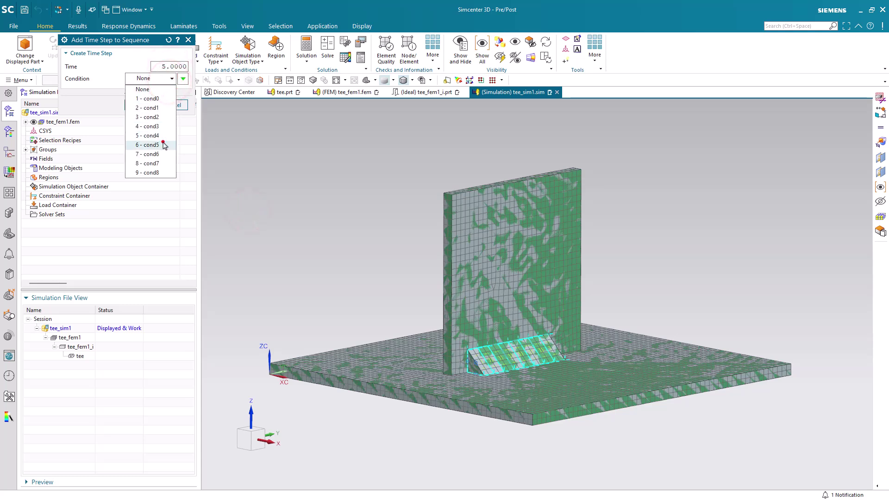
pyautogui.click(145, 106)
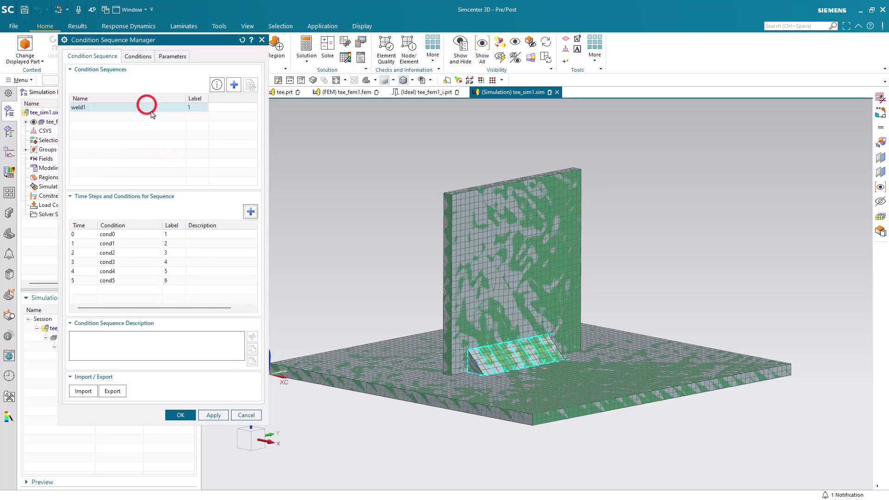
pyautogui.click(244, 209)
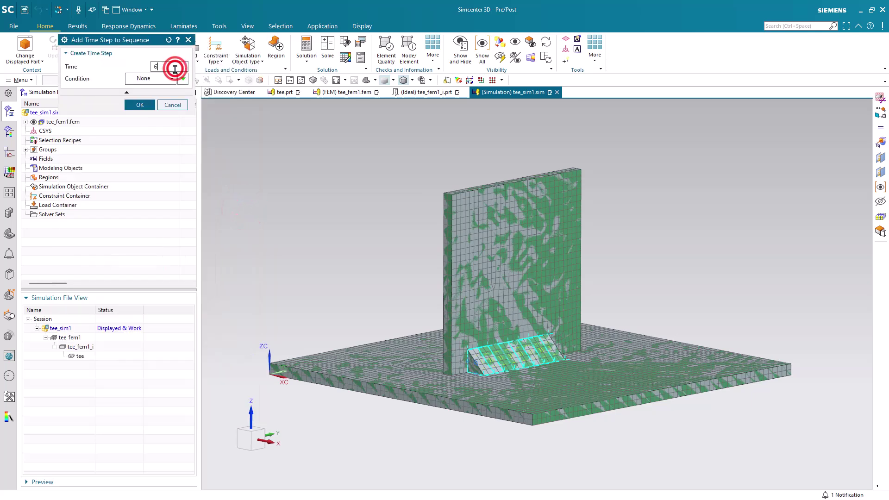
pyautogui.click(158, 156)
pyautogui.click(147, 106)
# - Add weld1 time steps 7 and 8 paired with cond7 and cond8
pyautogui.click(250, 212)
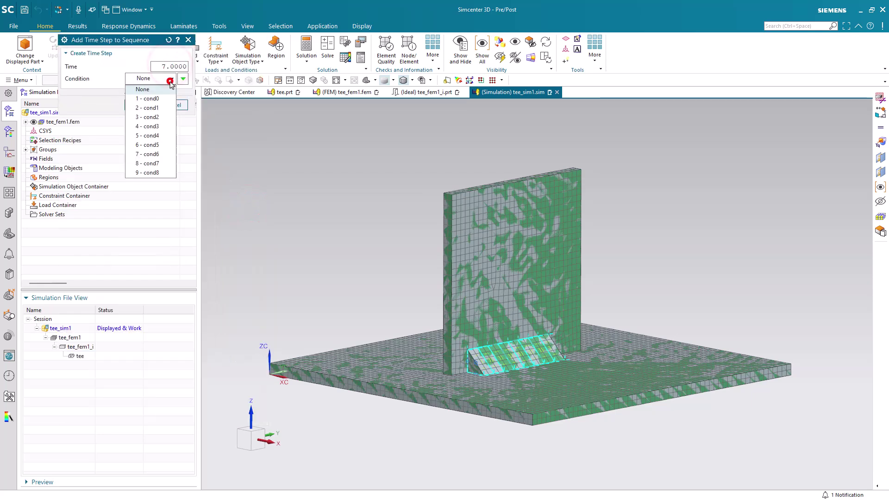
pyautogui.click(159, 163)
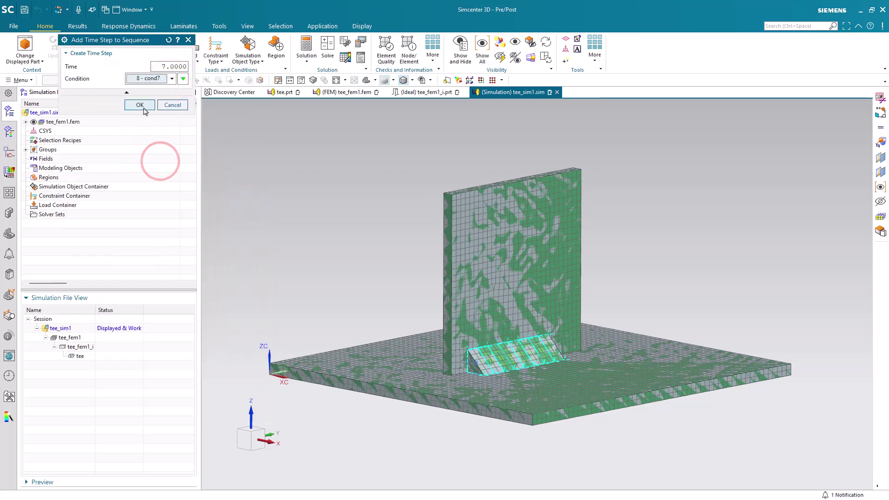
pyautogui.click(142, 105)
pyautogui.click(249, 212)
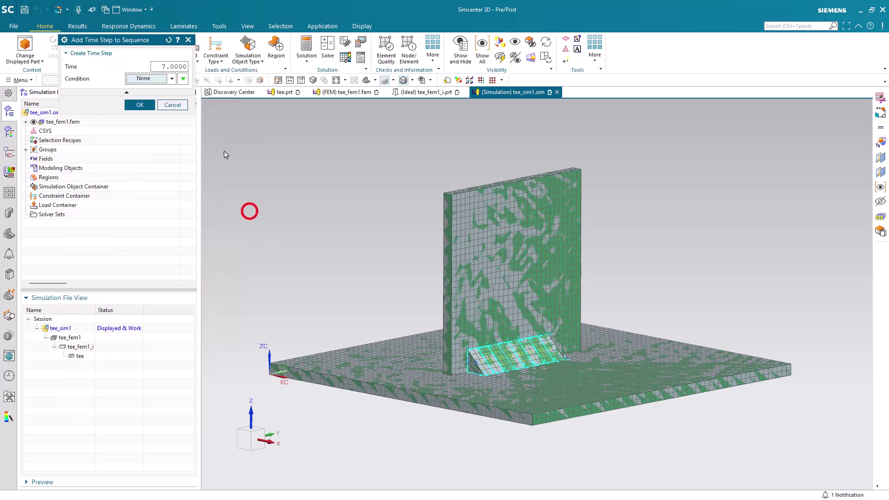
pyautogui.doubleClick(176, 66)
pyautogui.write('8')
pyautogui.click(172, 79)
pyautogui.click(163, 169)
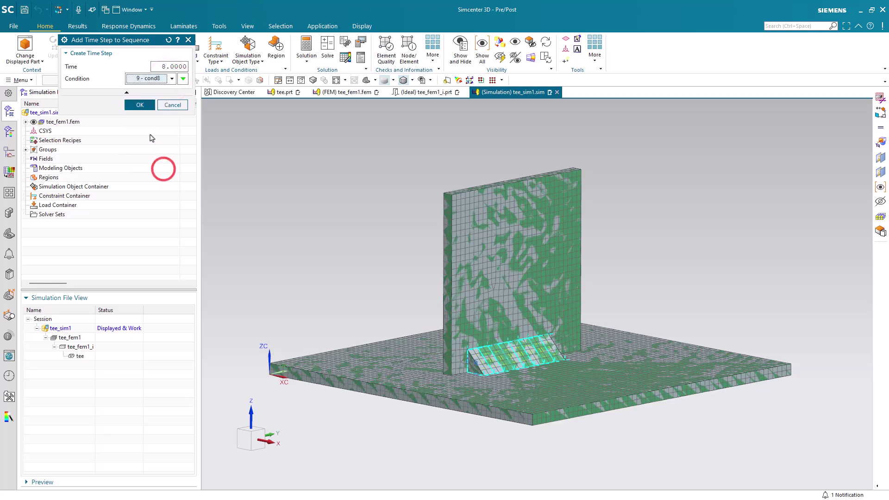
pyautogui.click(140, 106)
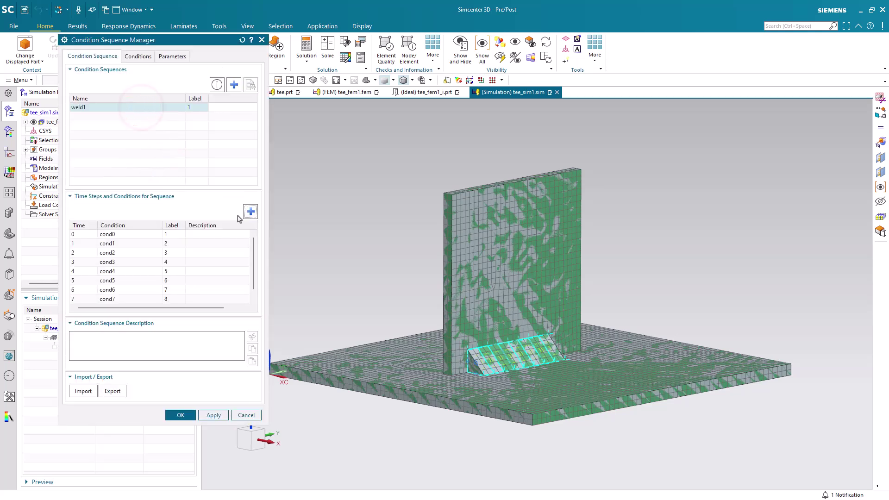
# - Add weld1 time steps at 9 and 20, both using cond0
pyautogui.click(249, 212)
pyautogui.click(169, 67)
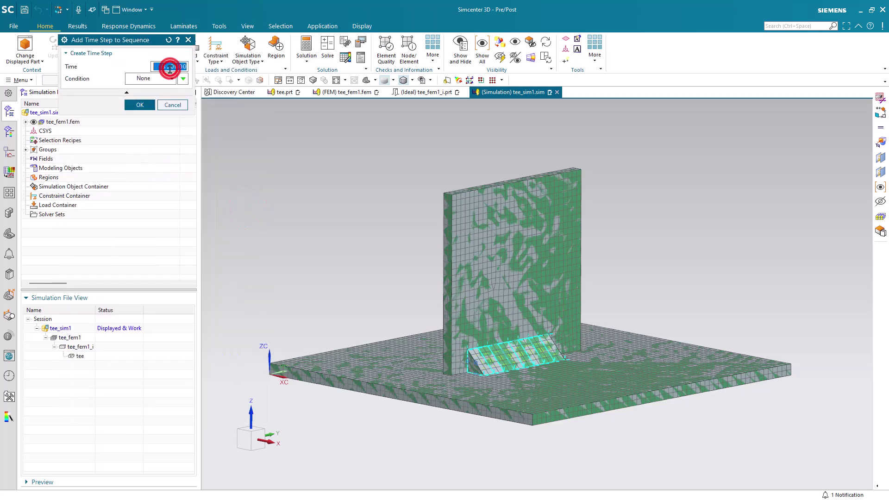
pyautogui.write('9')
pyautogui.click(171, 78)
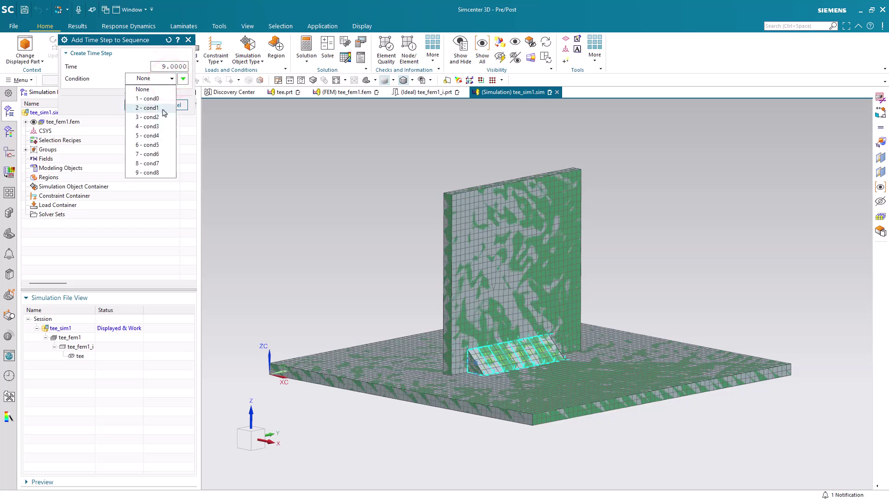
pyautogui.click(159, 99)
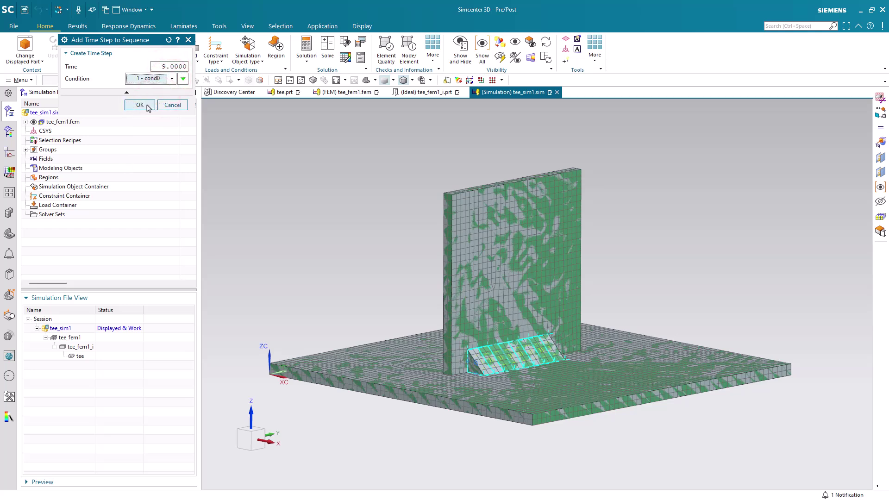
pyautogui.click(146, 105)
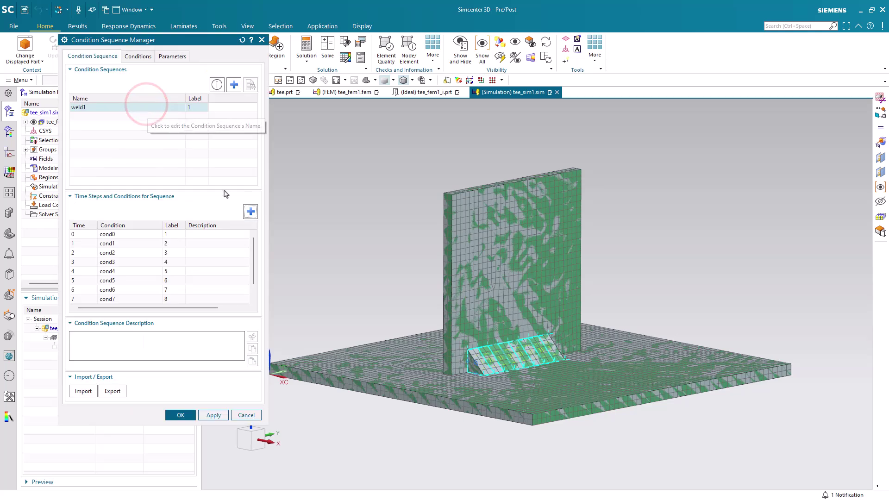
pyautogui.click(251, 212)
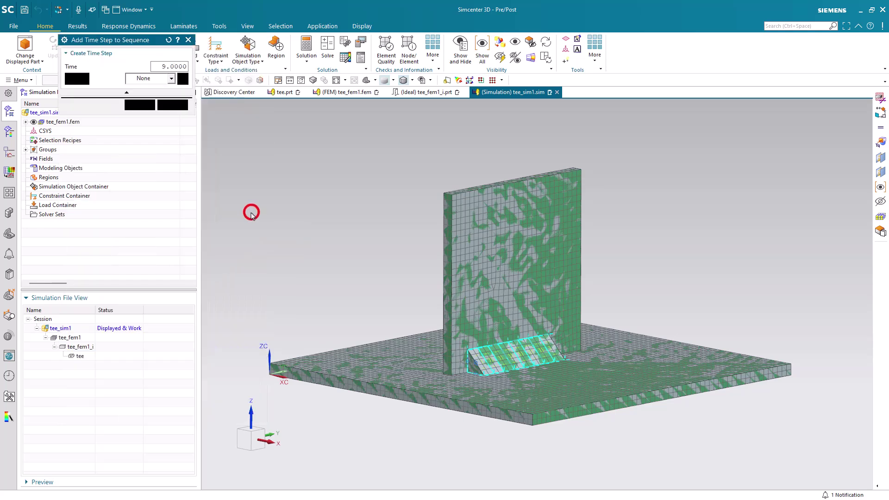
pyautogui.click(172, 79)
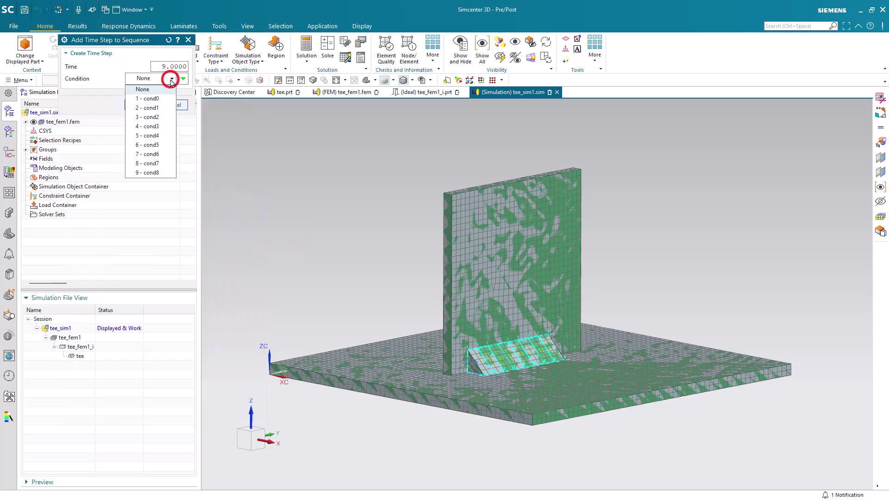
pyautogui.click(172, 80)
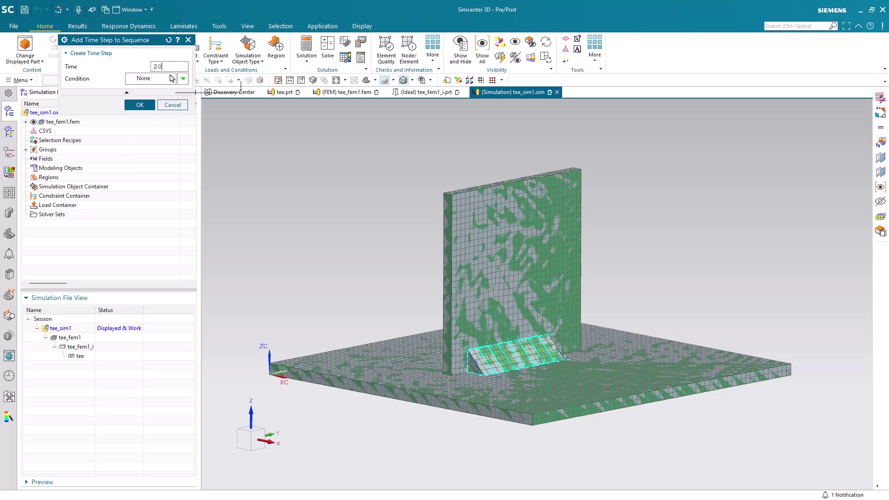
pyautogui.click(159, 79)
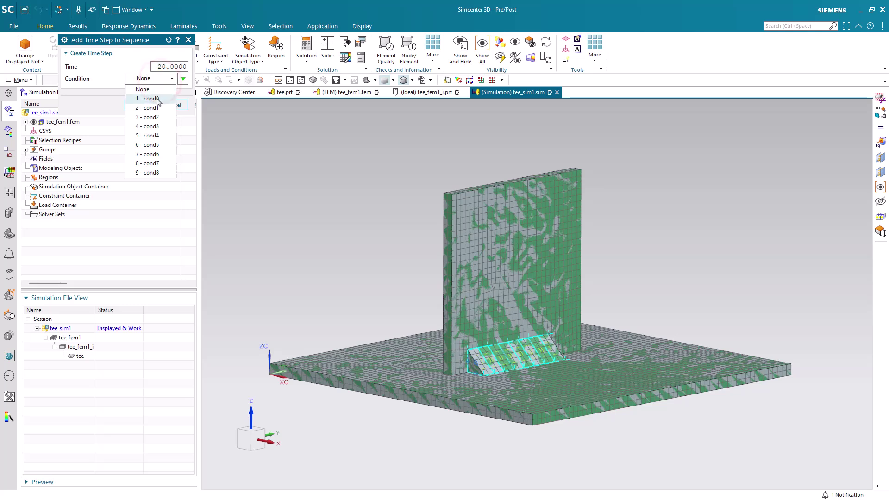
pyautogui.click(156, 98)
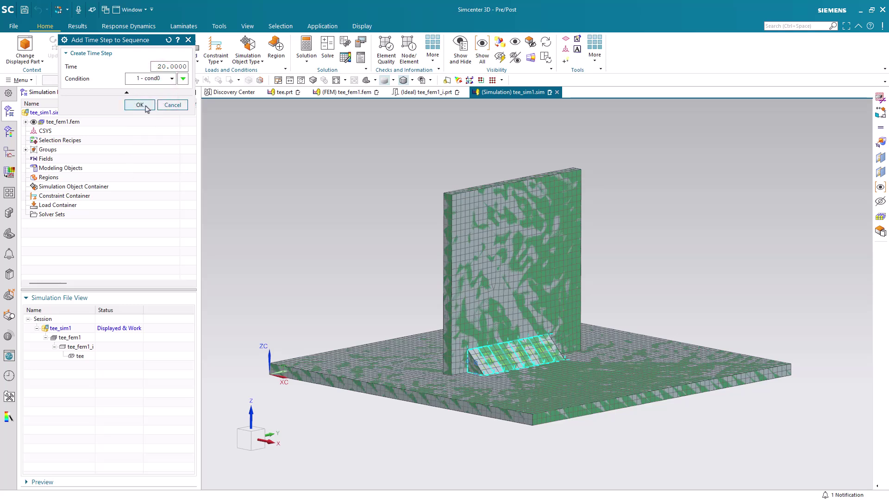
pyautogui.click(145, 106)
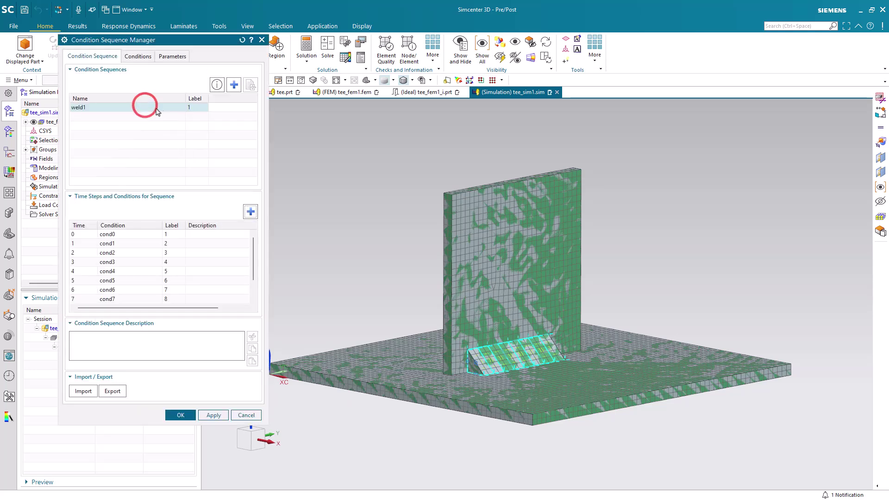
# - Add weld1 time steps at 50 and 100, both using cond0
pyautogui.click(249, 214)
pyautogui.doubleClick(159, 65)
pyautogui.write('50')
pyautogui.click(162, 79)
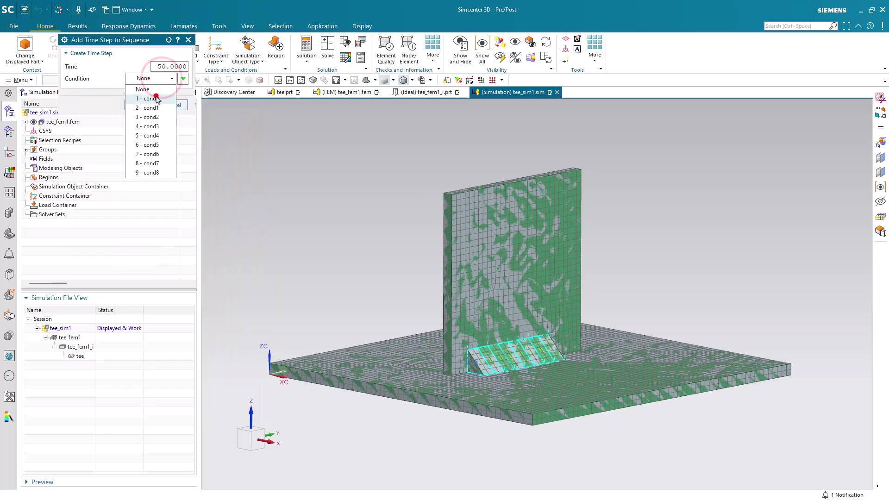
pyautogui.click(153, 98)
pyautogui.click(144, 105)
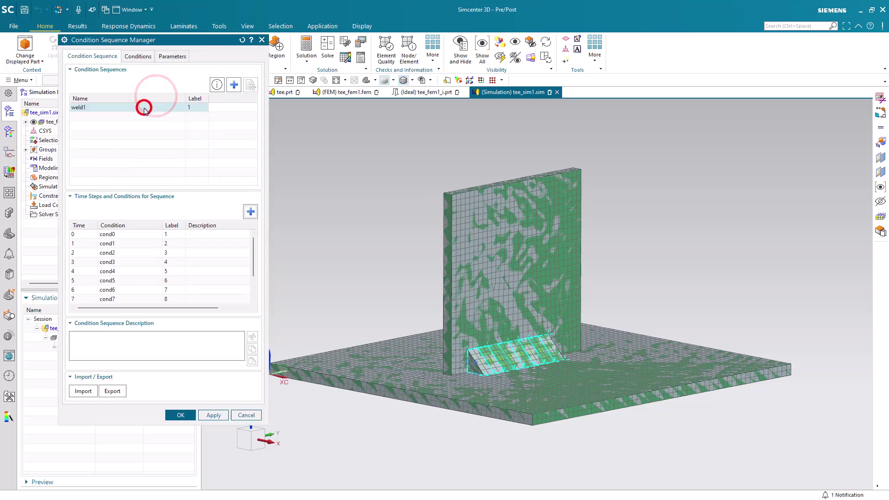
pyautogui.click(251, 212)
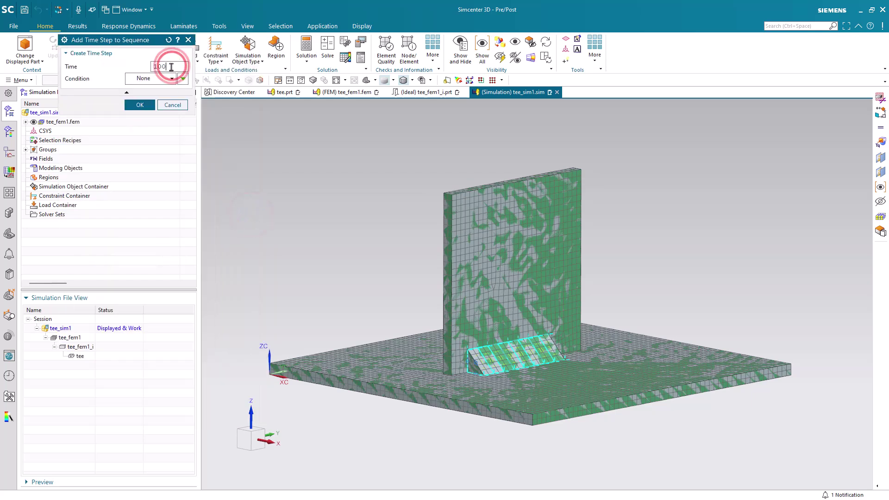
pyautogui.click(168, 80)
pyautogui.click(153, 98)
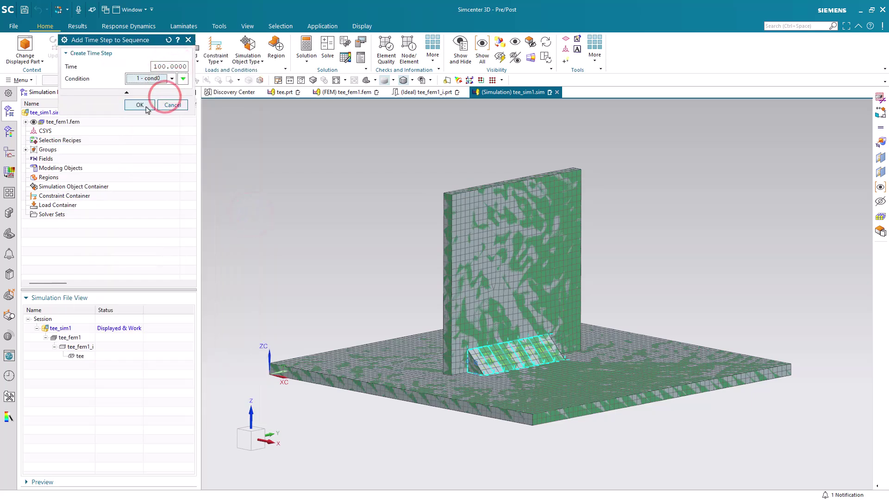
pyautogui.click(141, 105)
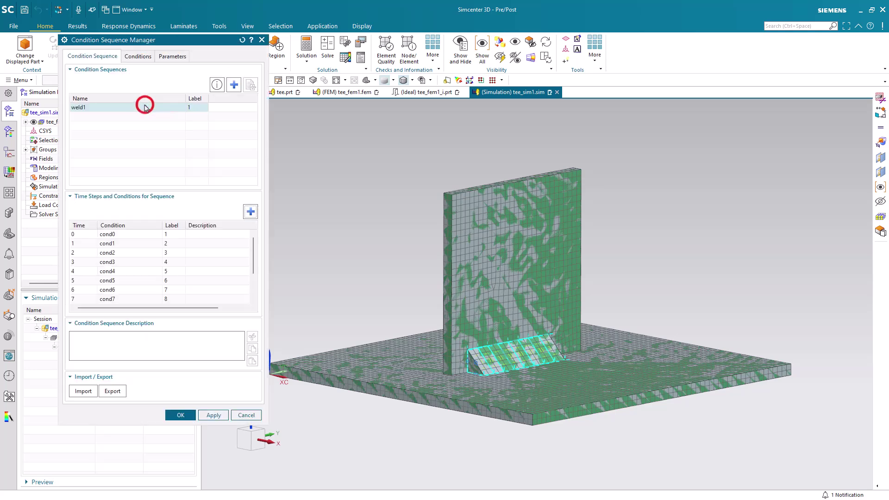
# - Add the final weld1 time steps at 200 and 400, both using cond0
pyautogui.click(251, 212)
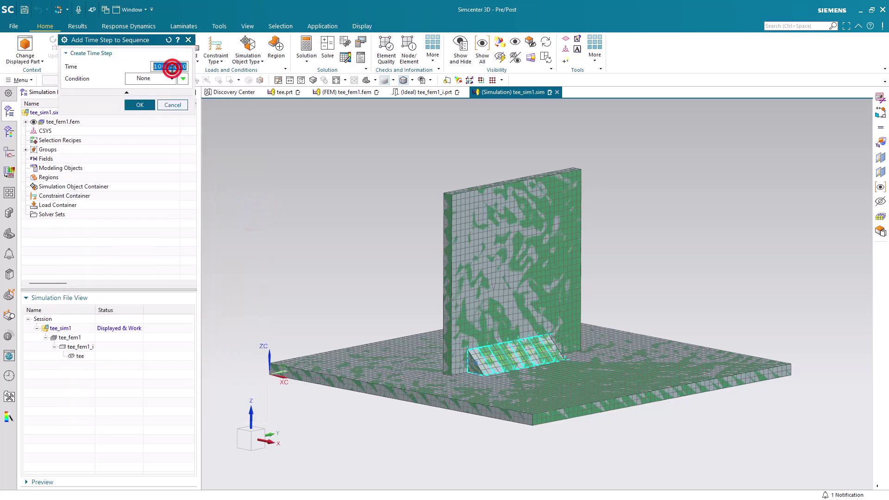
pyautogui.write('200')
pyautogui.click(166, 77)
pyautogui.click(151, 98)
pyautogui.click(146, 106)
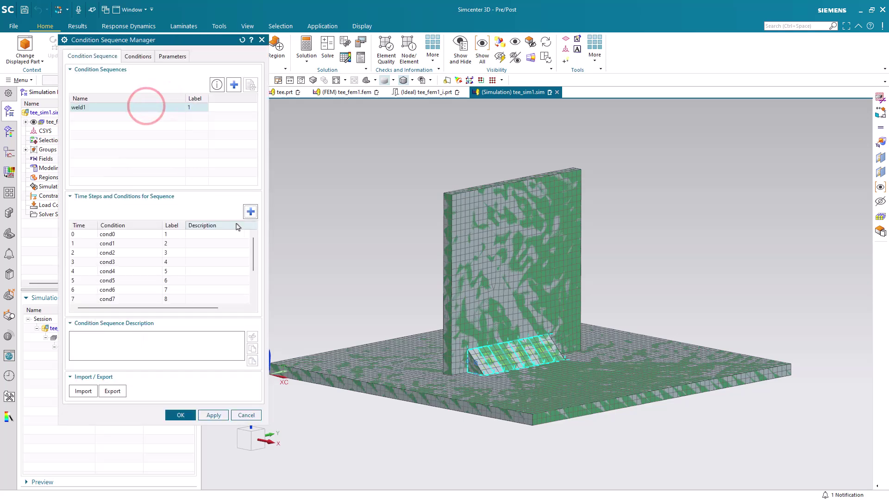
pyautogui.click(250, 211)
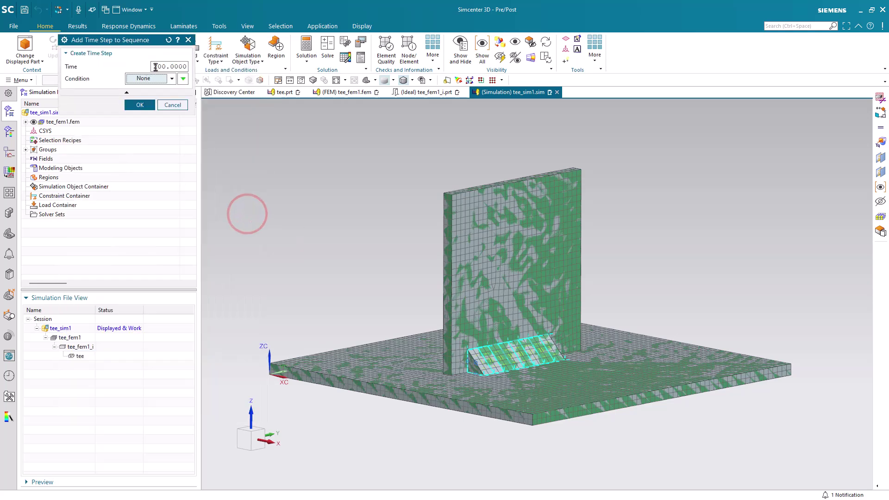
pyautogui.click(155, 67)
pyautogui.write('400')
pyautogui.click(159, 80)
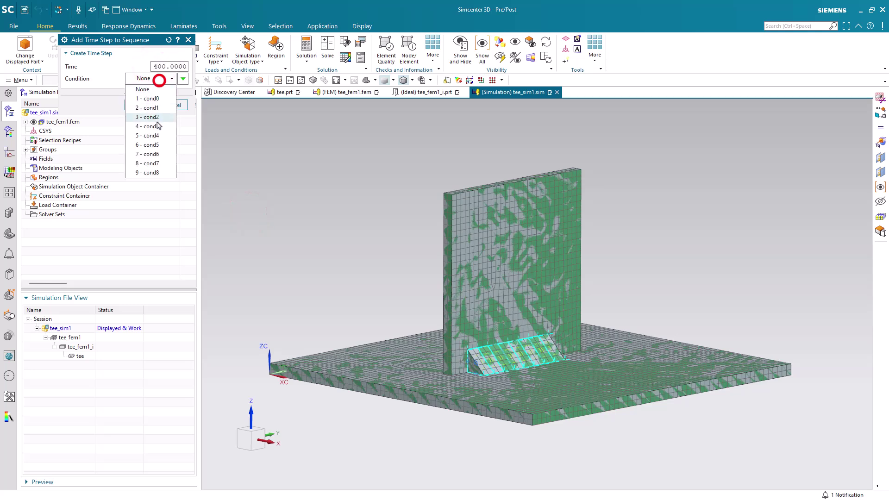
pyautogui.click(150, 99)
pyautogui.click(141, 106)
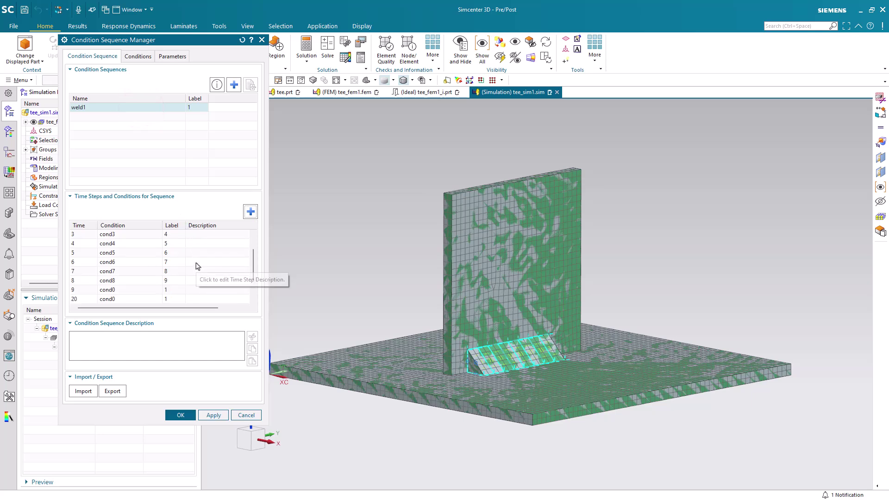
pyautogui.scroll(-2, 198, 266)
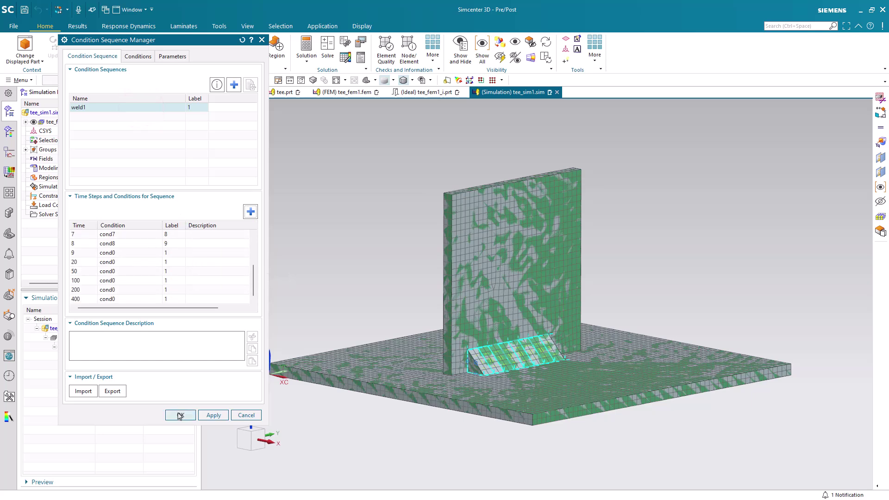
# - Export the weld1 condition sequence as an XML file named cs.xml
pyautogui.click(180, 415)
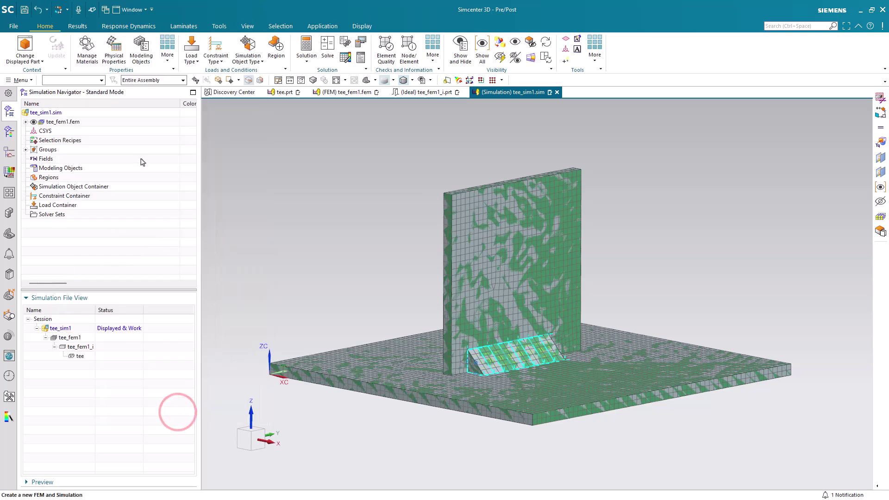
pyautogui.click(165, 60)
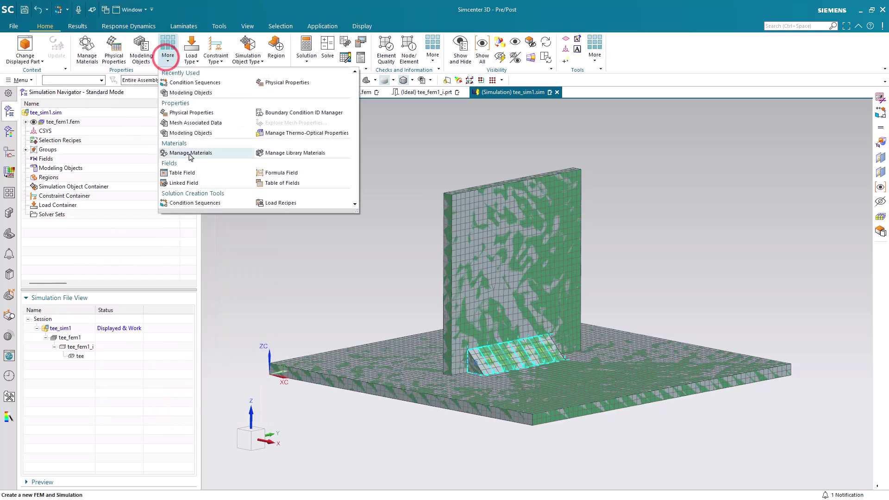
pyautogui.click(191, 204)
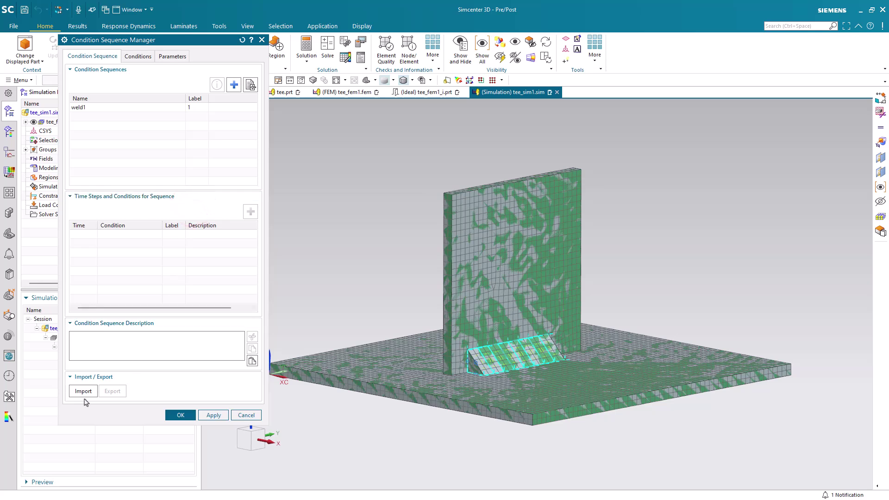
pyautogui.click(76, 109)
pyautogui.click(114, 391)
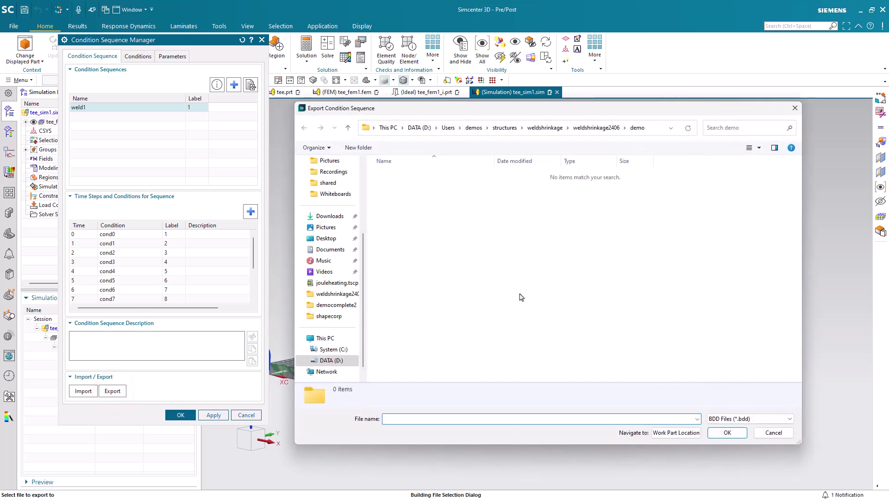
pyautogui.click(740, 418)
pyautogui.click(737, 433)
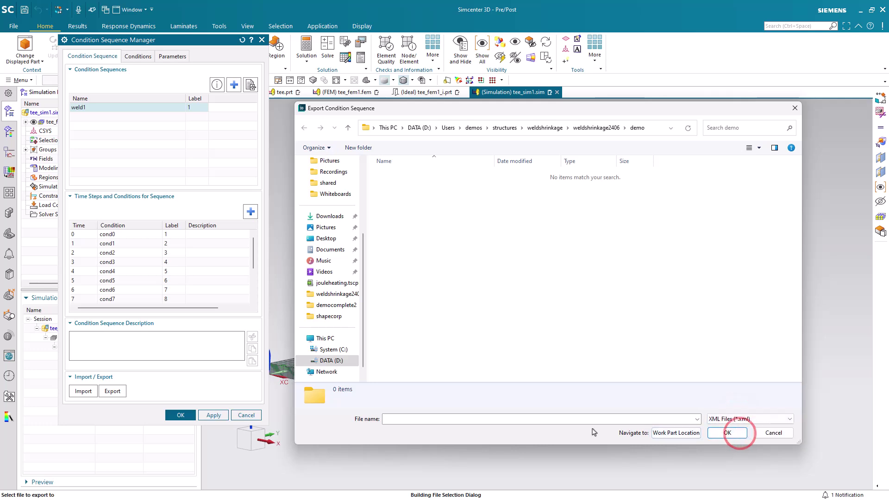
pyautogui.click(554, 419)
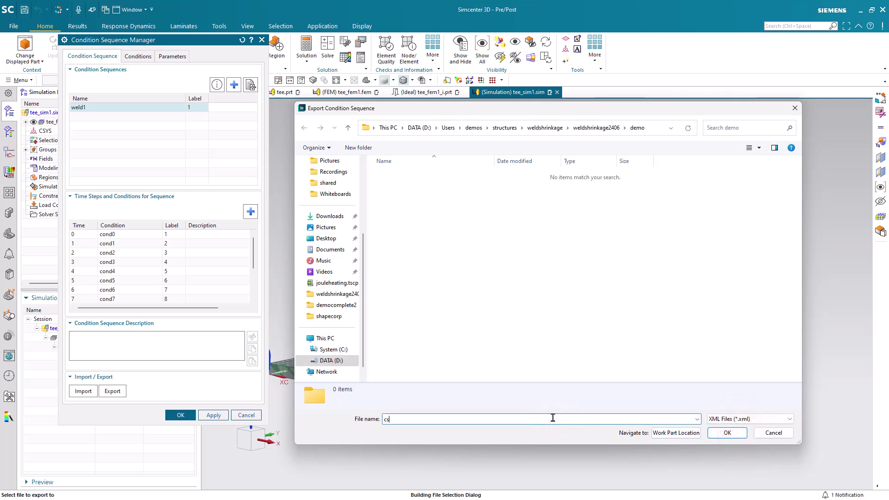
pyautogui.click(727, 433)
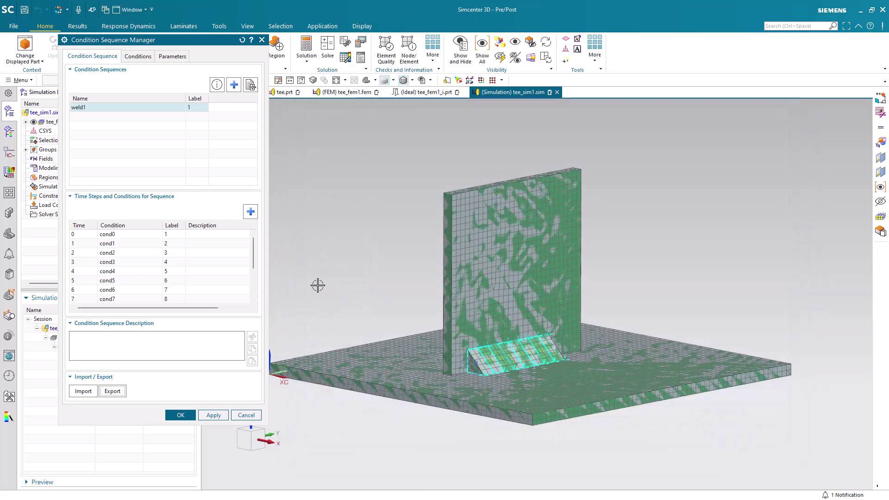
# - Check that cs.xml is available for import, then cancel and close the Condition Sequence Manager
pyautogui.click(83, 391)
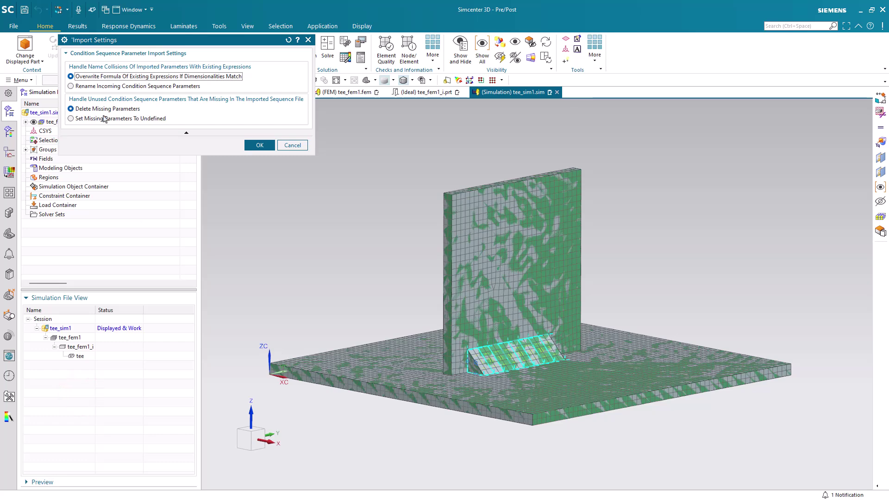
pyautogui.click(269, 145)
pyautogui.click(394, 175)
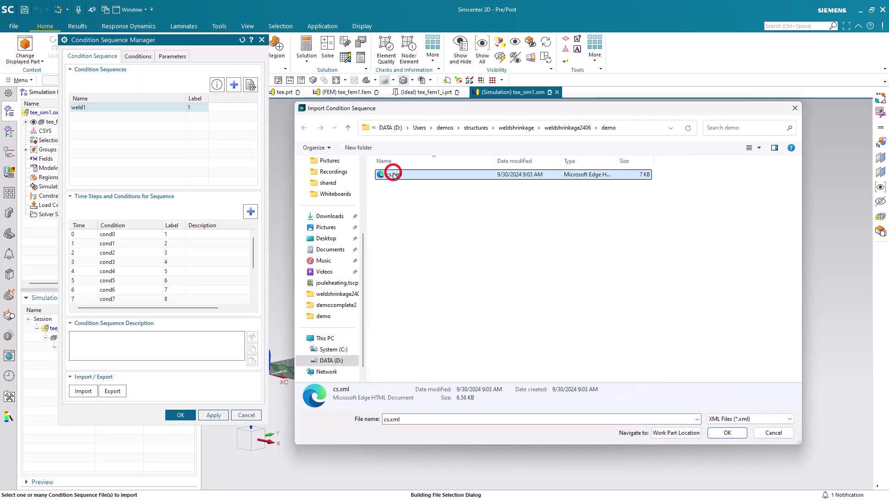
pyautogui.click(772, 433)
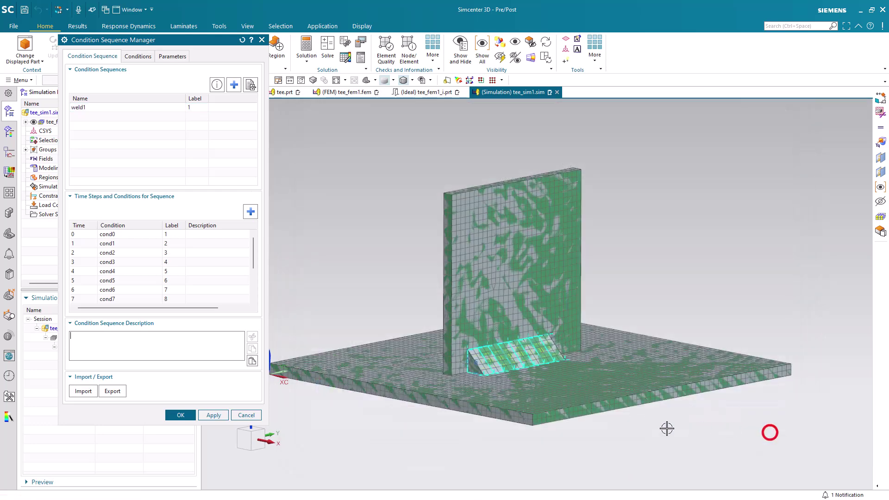
pyautogui.click(243, 415)
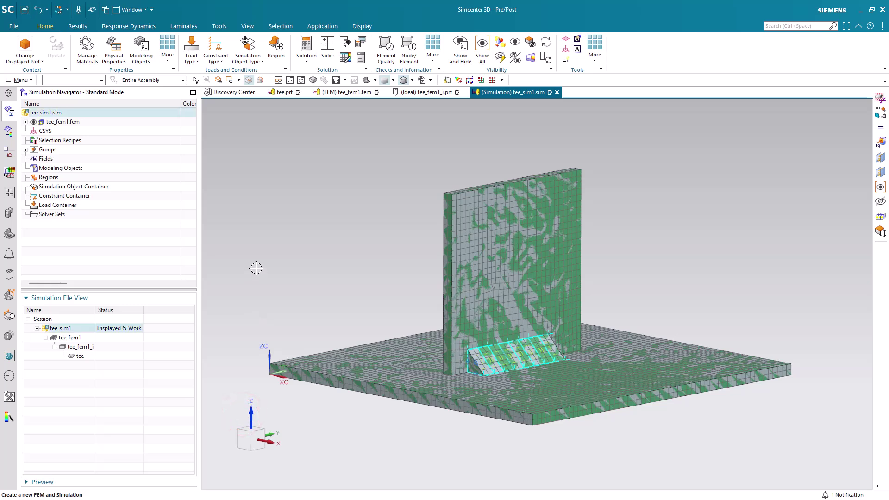
# - Create Solution 1 from condition sequence 1 - weld1 with Large Strains and Material Nonlinearity enabled
pyautogui.rightClick(74, 117)
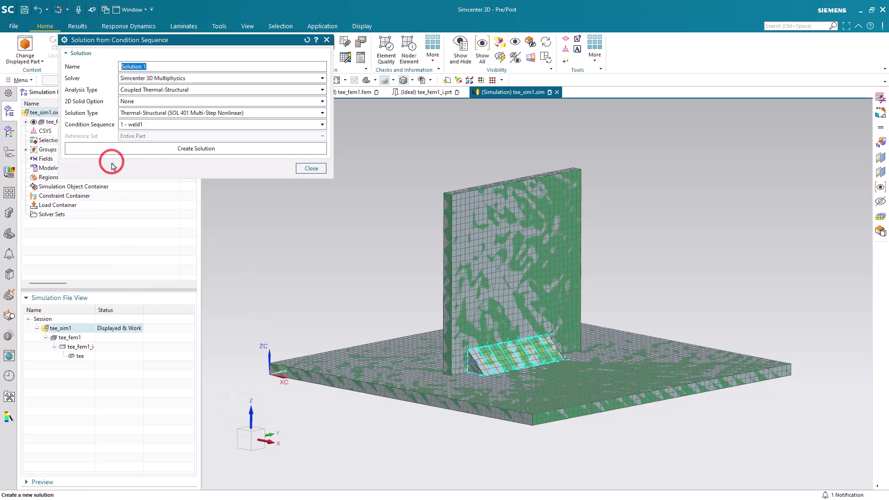
pyautogui.click(171, 125)
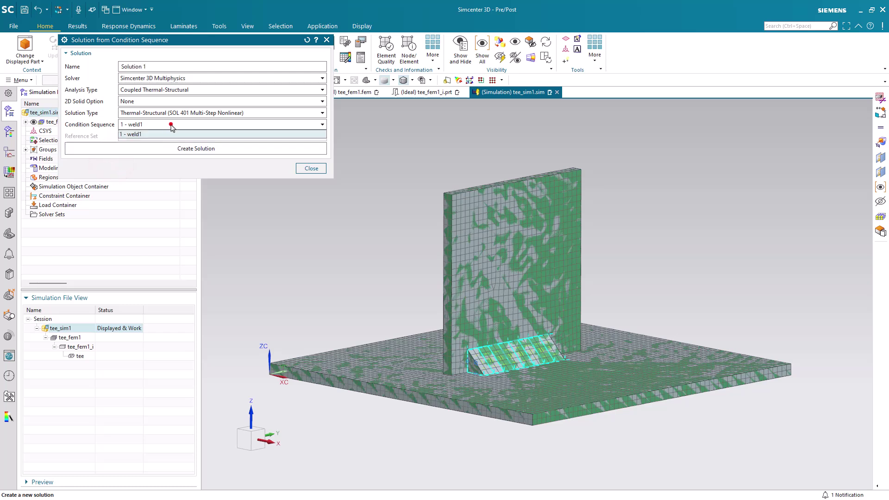
pyautogui.click(172, 133)
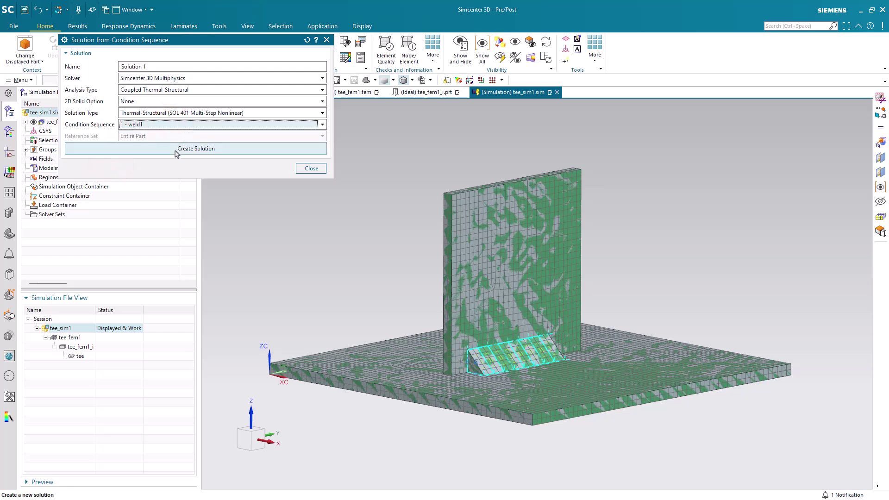
pyautogui.click(175, 150)
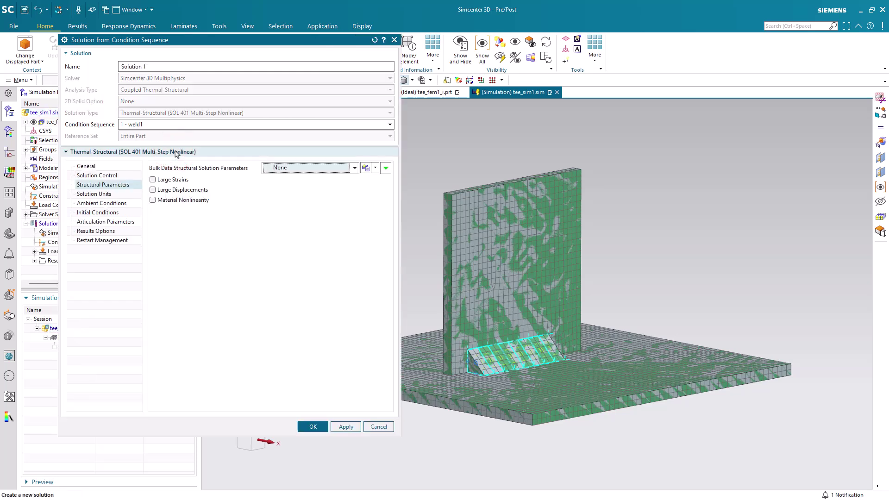
pyautogui.click(170, 179)
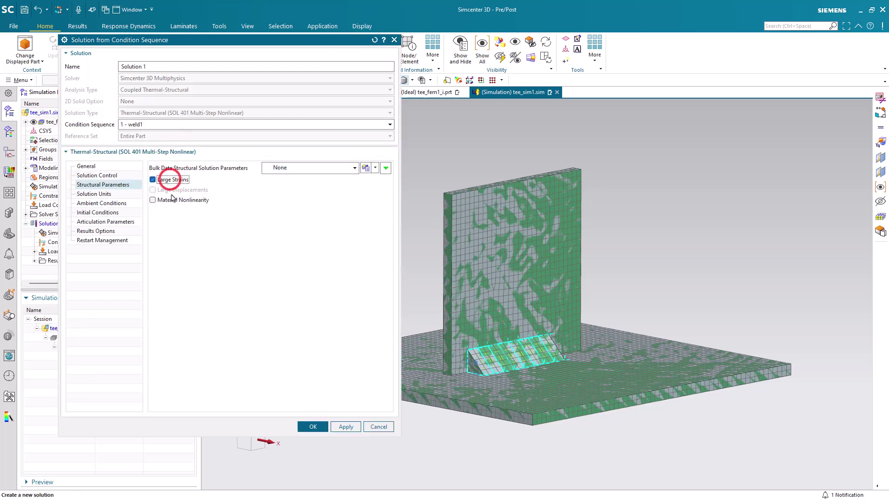
pyautogui.click(172, 199)
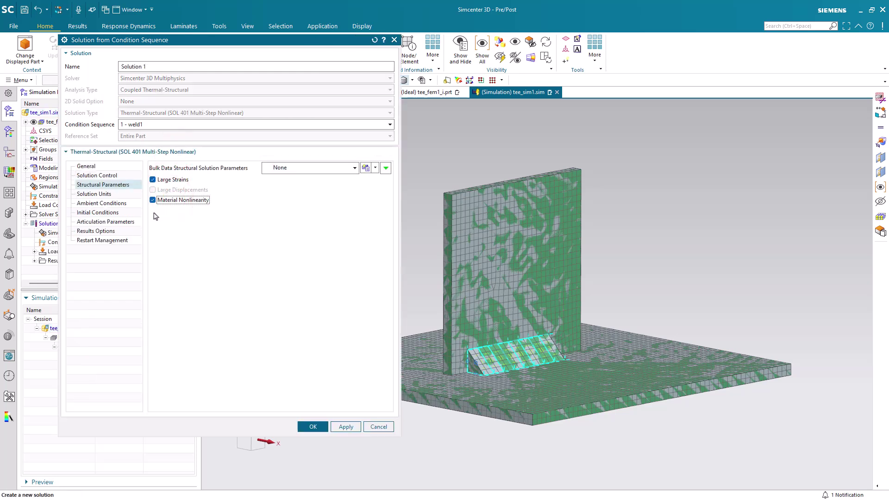
pyautogui.click(106, 231)
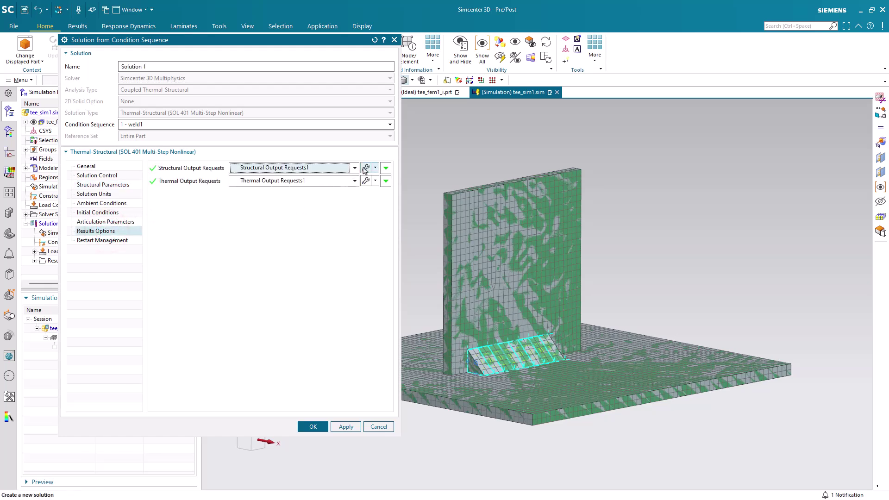
# - Enable the BCRESULTS structural output request and list all active output requests
pyautogui.click(365, 168)
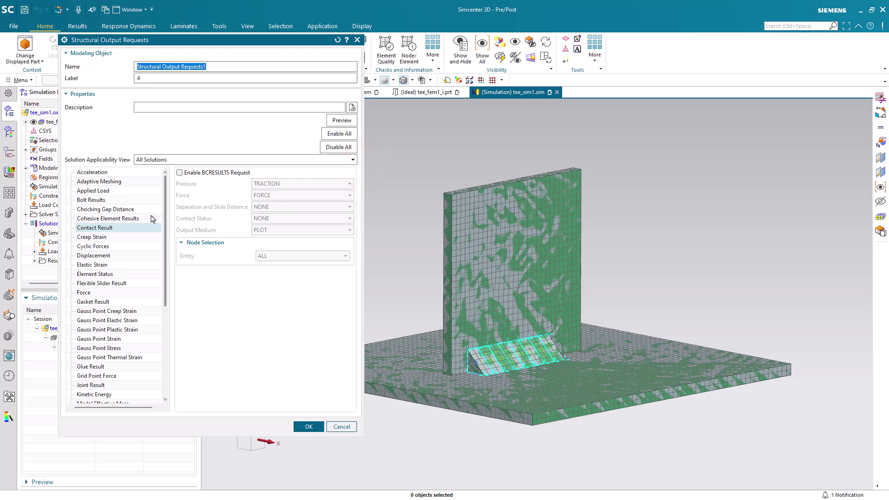
pyautogui.click(179, 172)
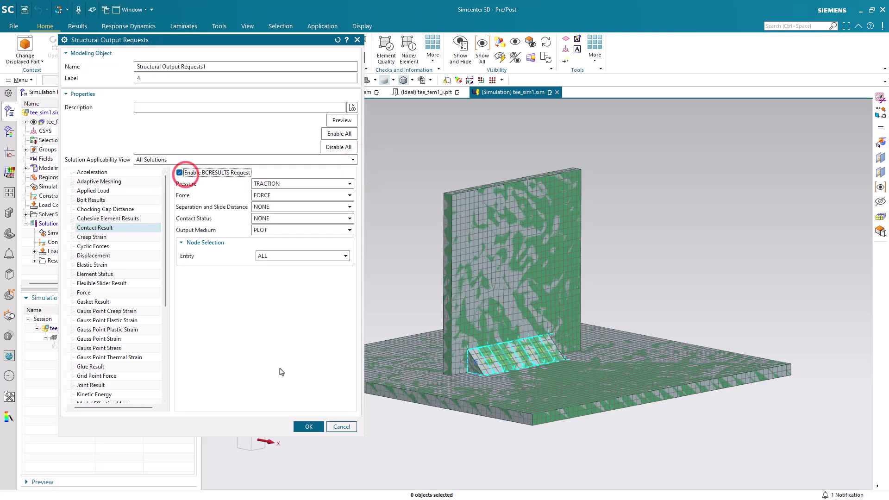
pyautogui.click(339, 120)
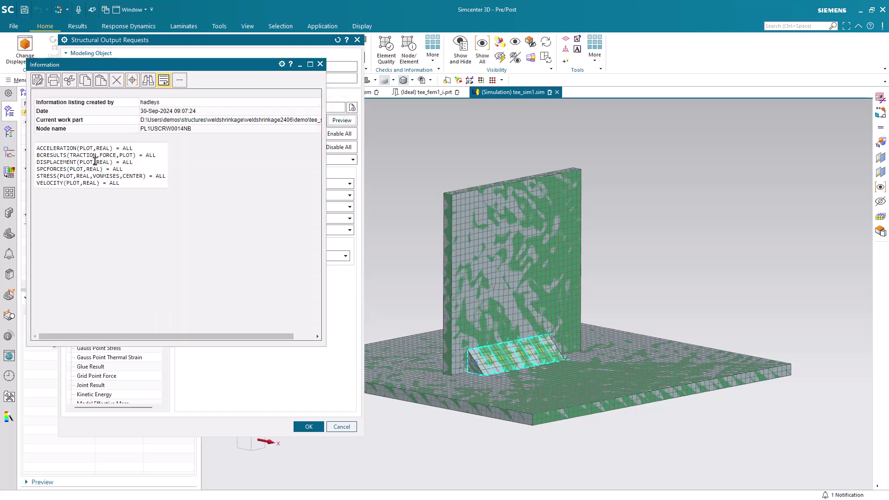
pyautogui.moveTo(138, 65); pyautogui.dragTo(508, 112)
# - Turn off the Acceleration, SPC Forces and Velocity output requests and confirm the solution
pyautogui.click(88, 172)
pyautogui.click(197, 174)
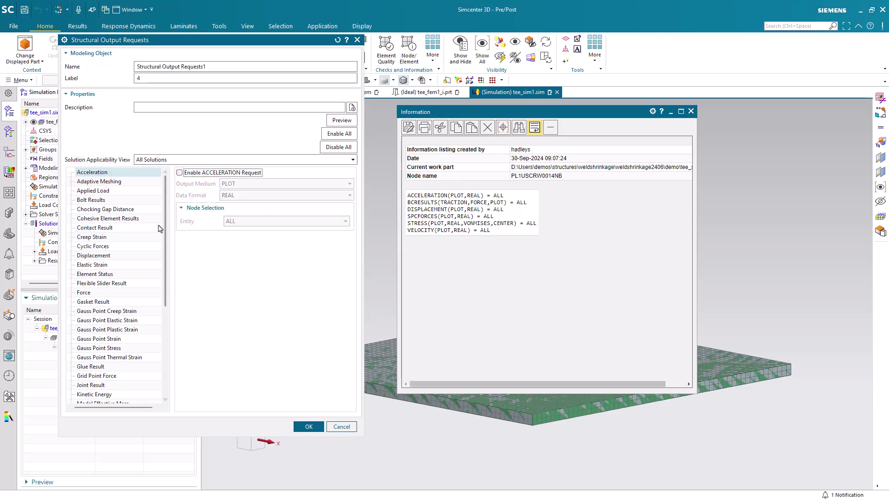
pyautogui.moveTo(166, 224); pyautogui.dragTo(180, 317)
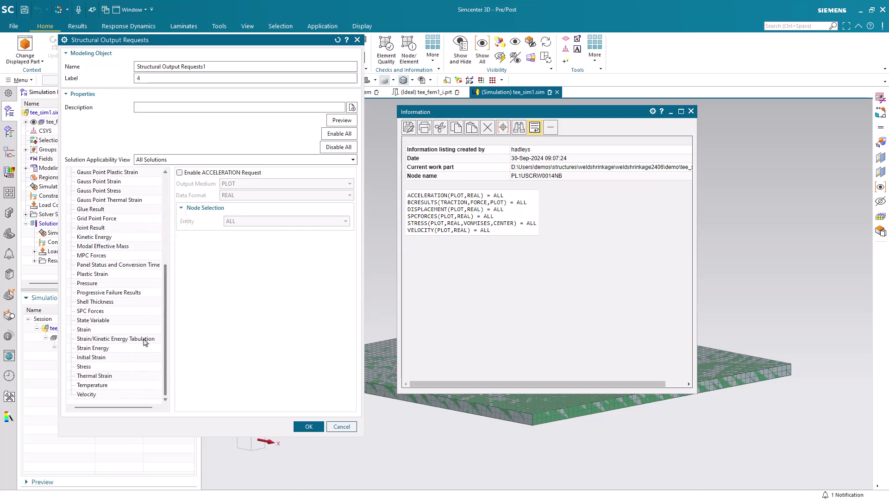
pyautogui.click(95, 313)
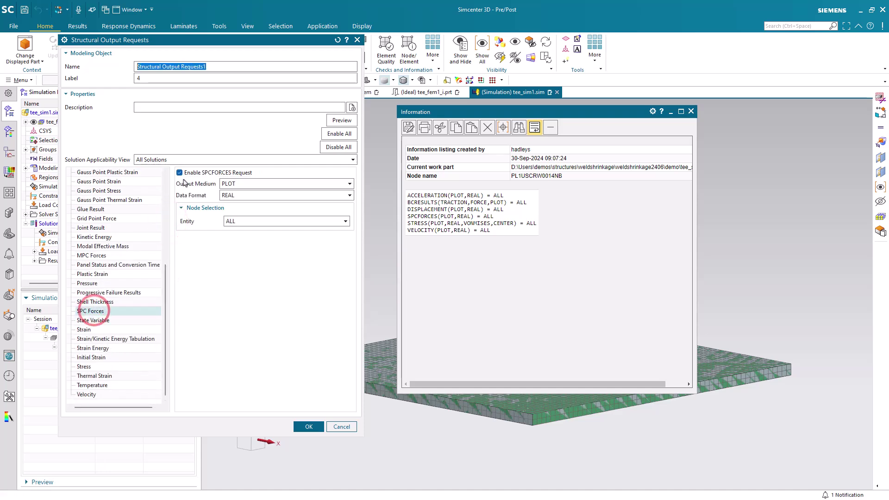
pyautogui.click(186, 174)
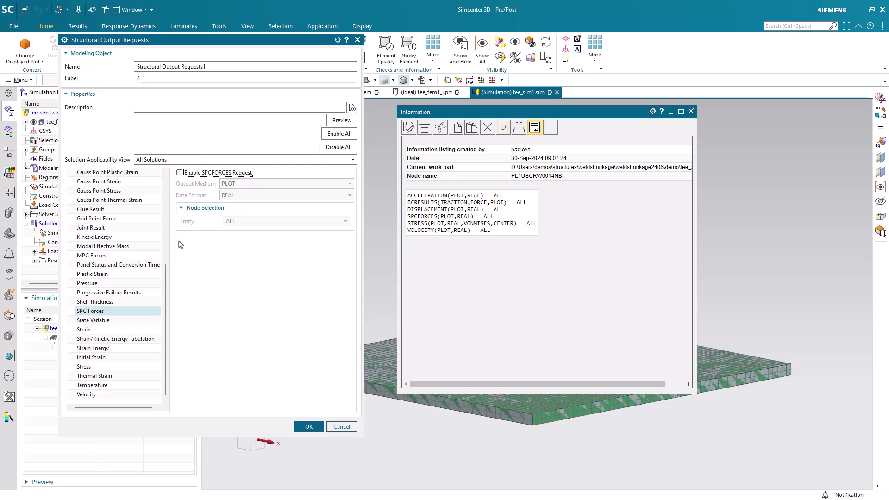
pyautogui.click(103, 394)
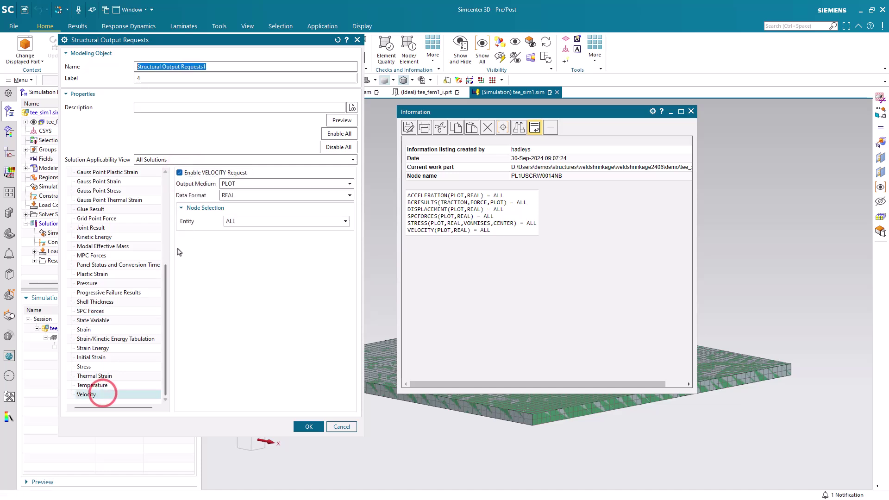
pyautogui.click(180, 173)
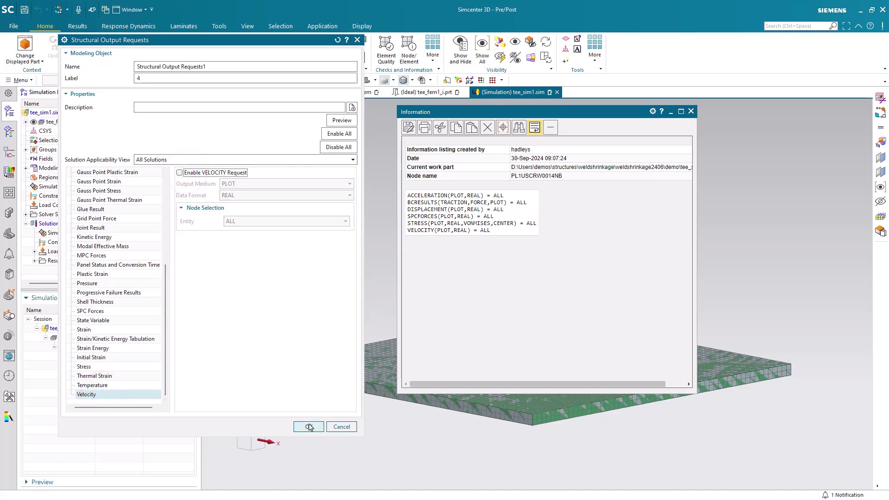
pyautogui.click(309, 425)
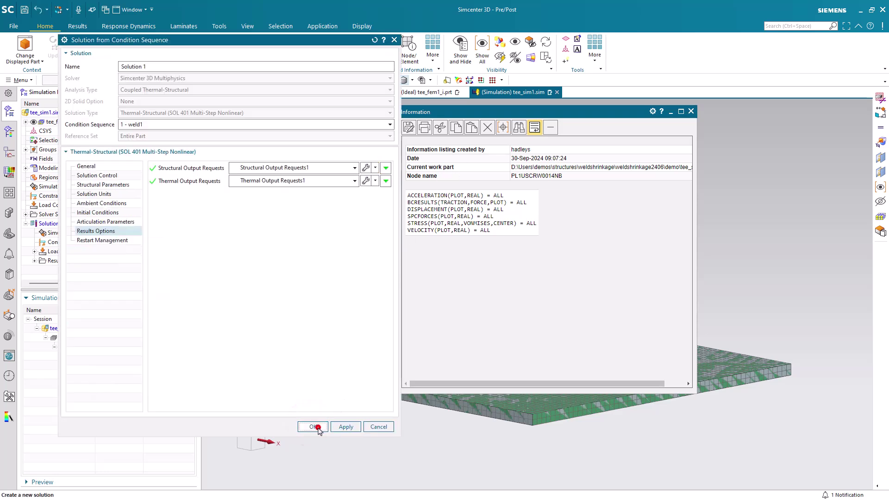
pyautogui.click(318, 427)
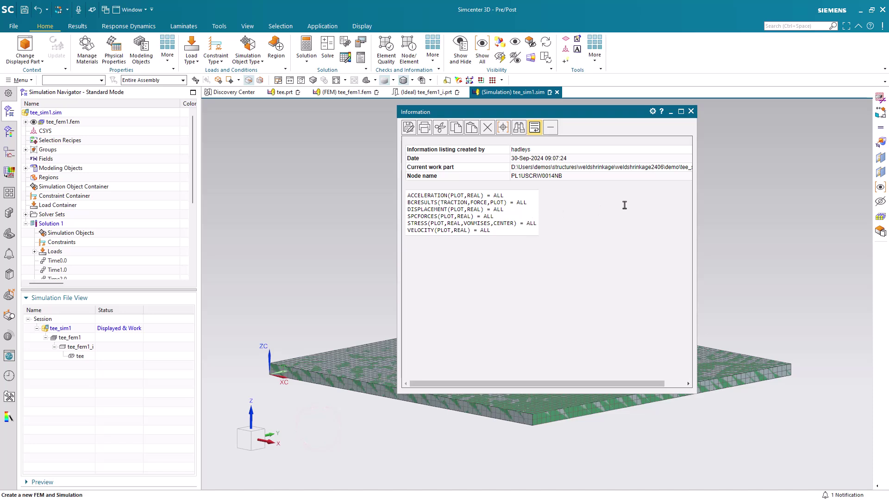
# - Set the Output Flag to All Times for time steps Time0.0 through Time400.0
pyautogui.click(691, 111)
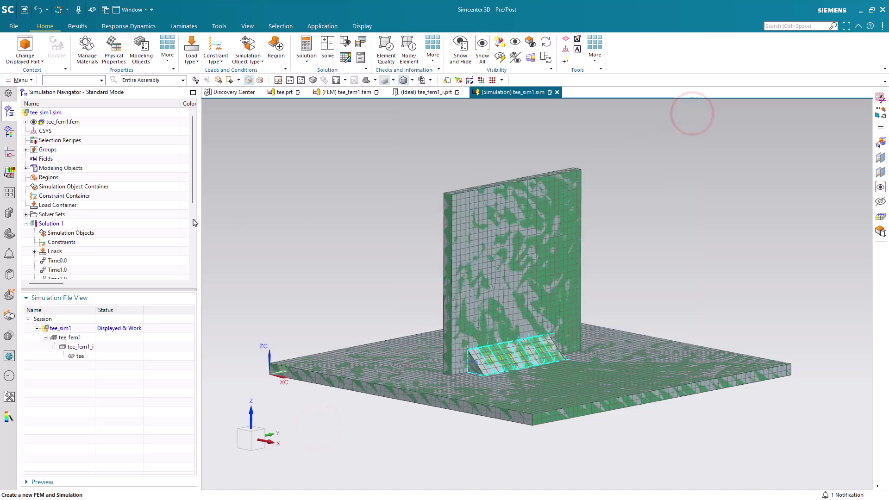
pyautogui.scroll(-5, 192, 183)
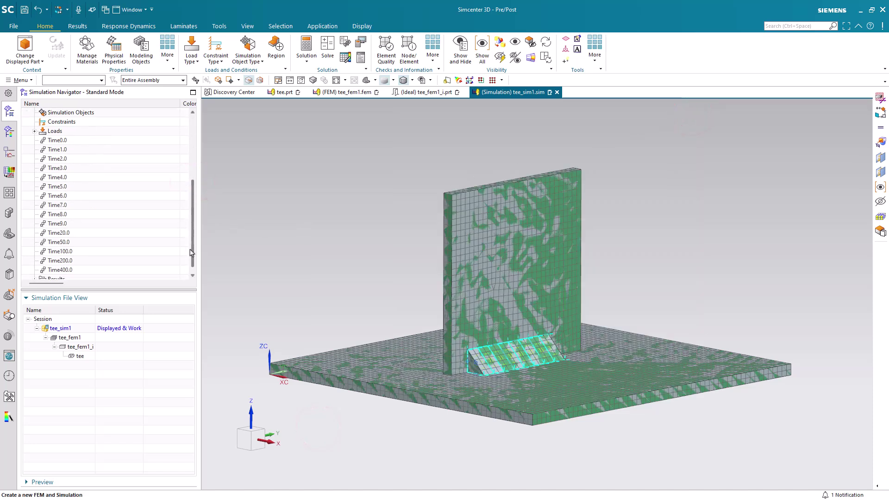
pyautogui.click(58, 132)
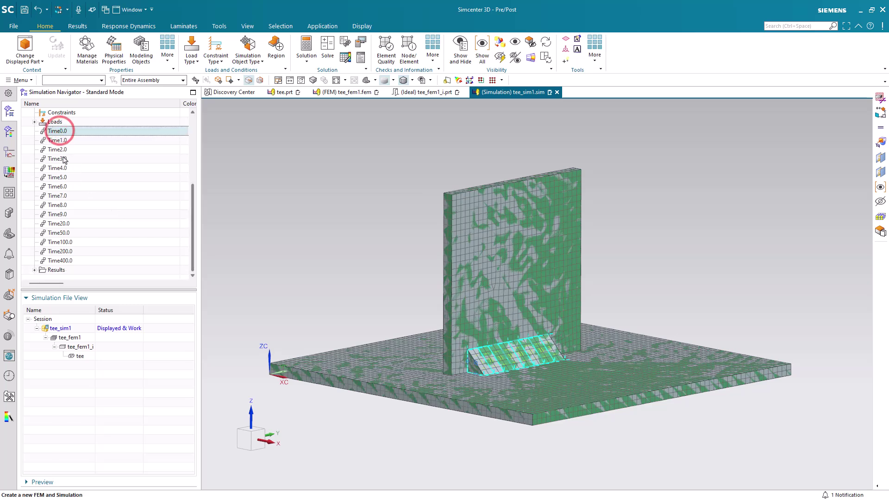
pyautogui.keyDown('shift'); pyautogui.click(68, 262); pyautogui.keyUp('shift')
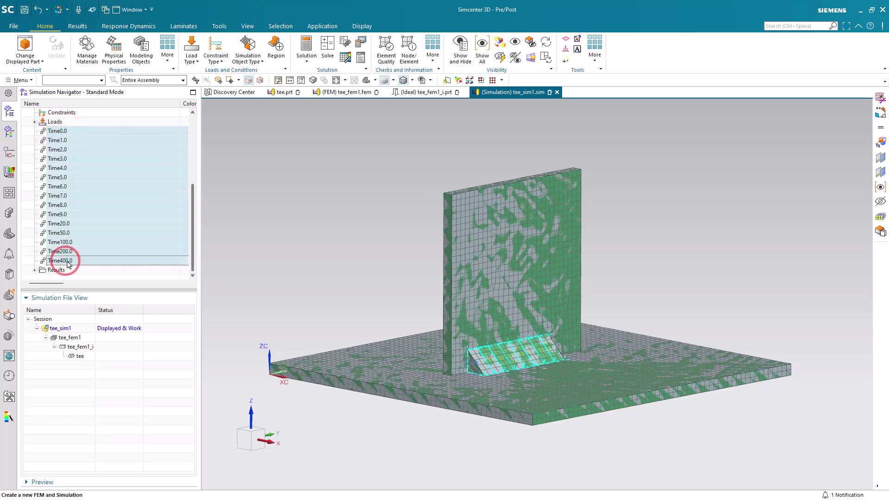
pyautogui.rightClick(69, 263)
pyautogui.click(84, 268)
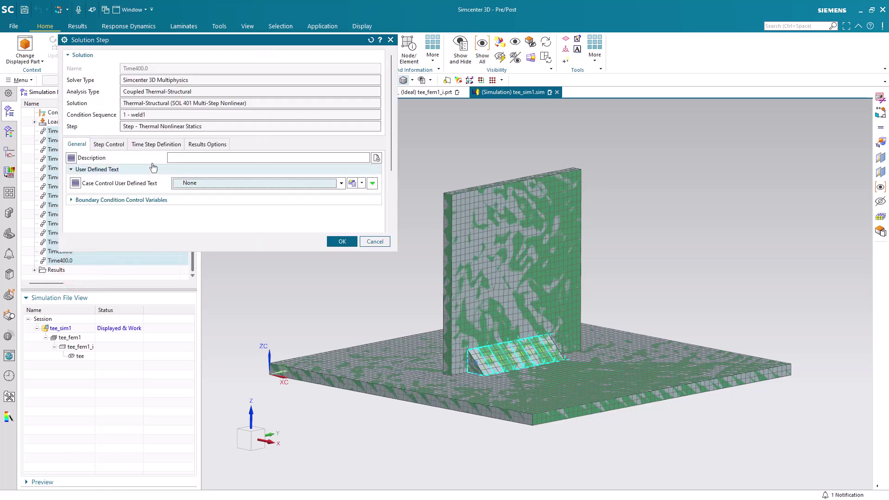
pyautogui.click(149, 145)
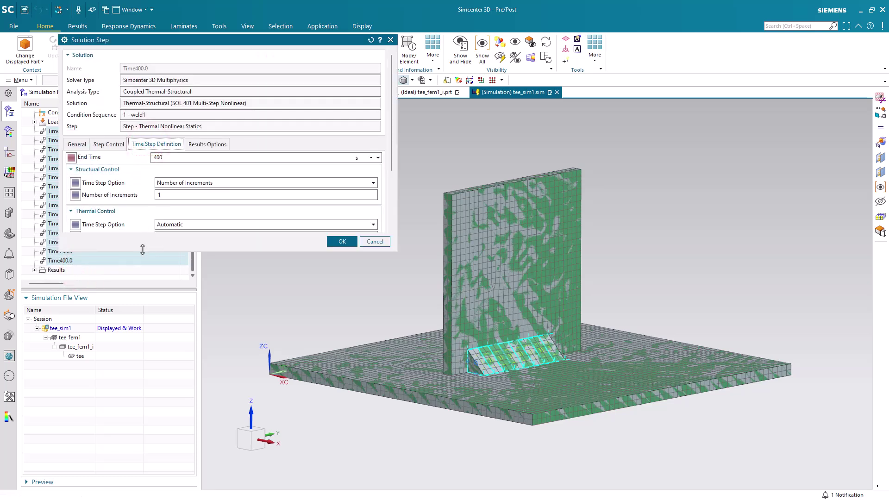
pyautogui.moveTo(142, 250); pyautogui.dragTo(145, 361)
pyautogui.click(198, 302)
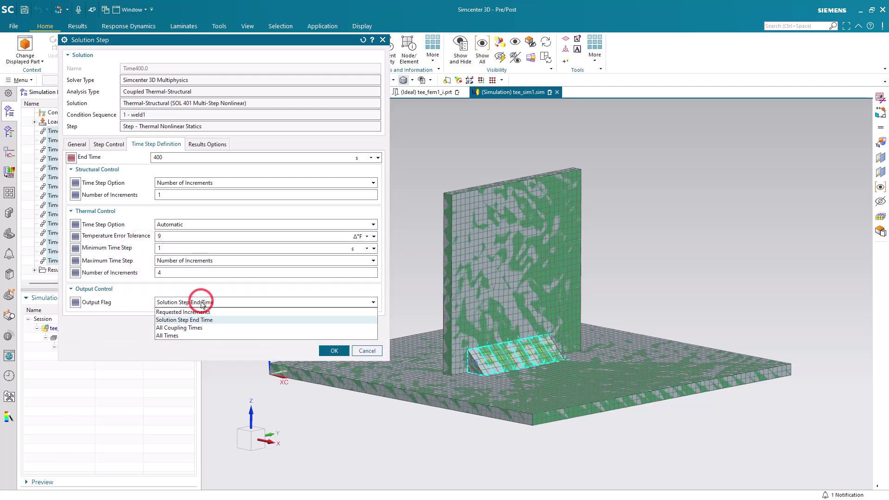
pyautogui.click(194, 335)
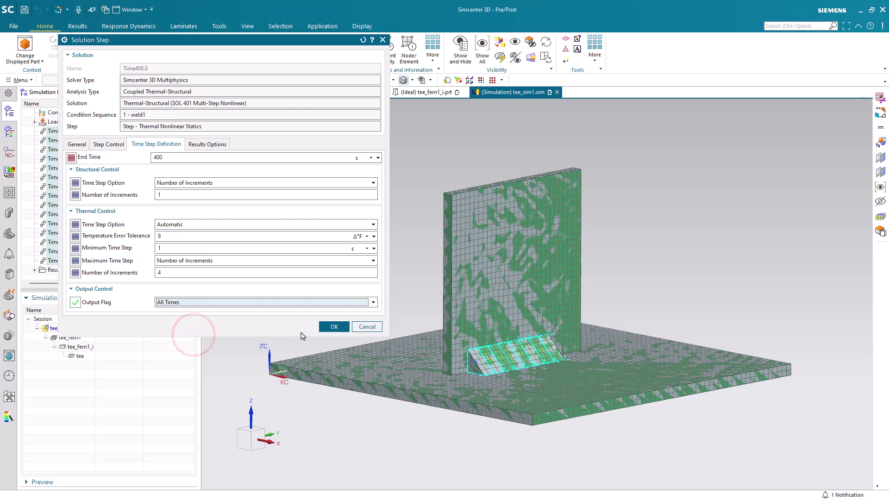
pyautogui.click(333, 327)
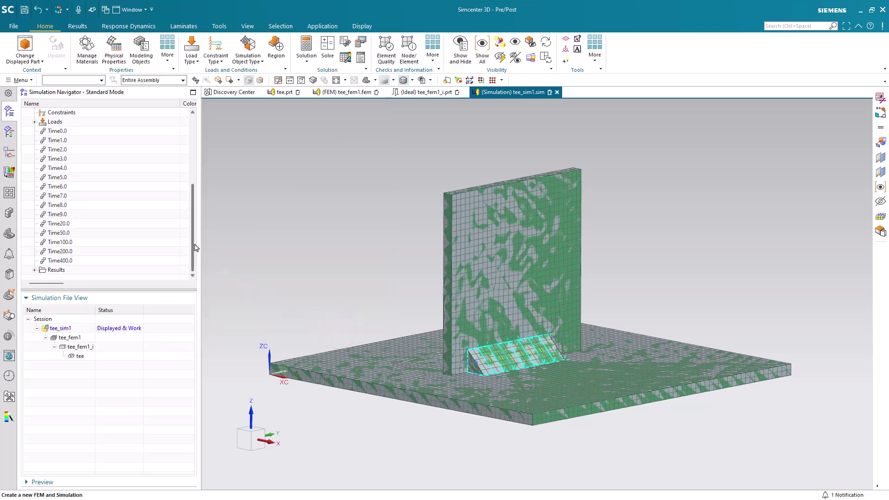
# - Add a Fixed Translation Constraint on the base plate's front end face
pyautogui.moveTo(193, 243); pyautogui.dragTo(191, 209)
pyautogui.rightClick(69, 180)
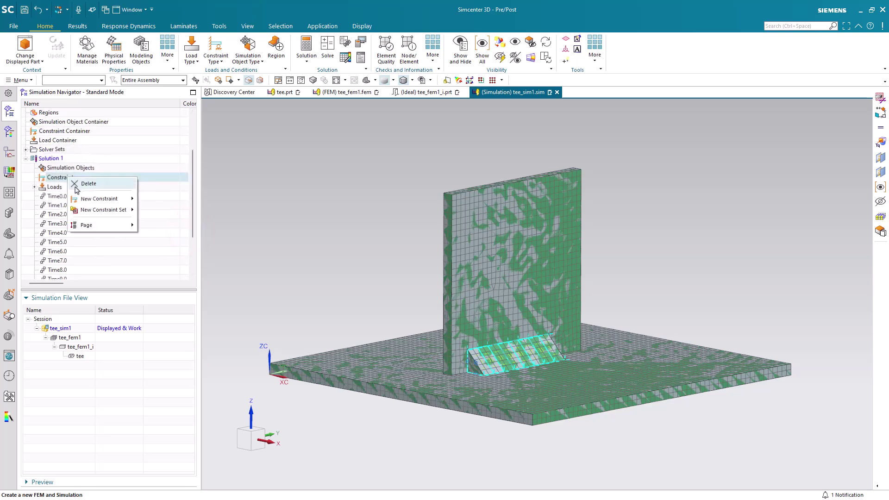
pyautogui.click(85, 199)
pyautogui.click(169, 233)
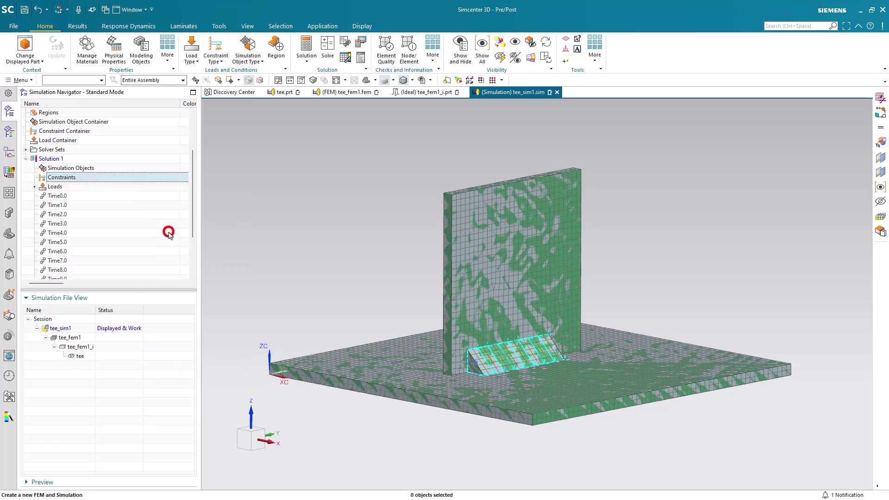
pyautogui.click(586, 407)
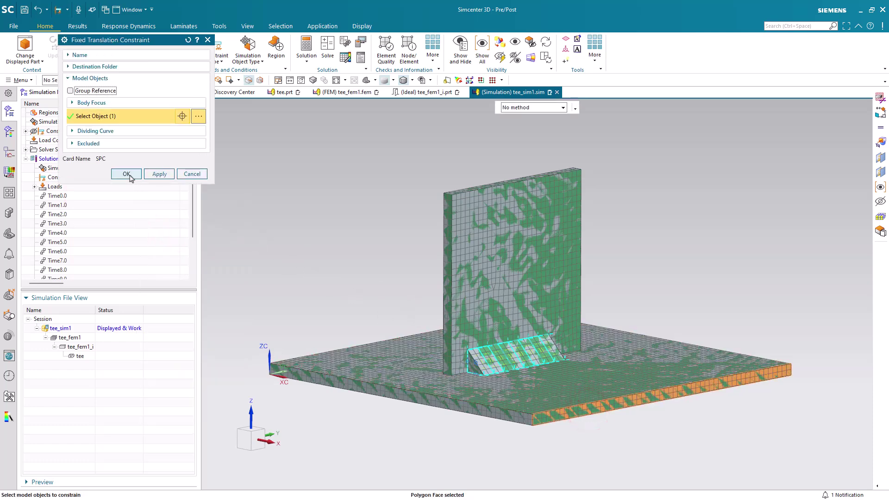
pyautogui.click(126, 175)
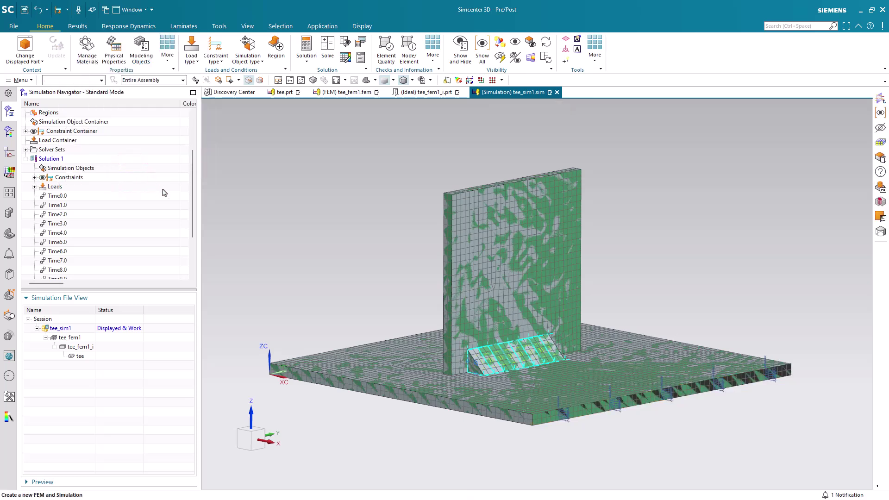
# - Toggle the FEM's 3D mesh collectors off and on to redraw the mesh
pyautogui.scroll(5, 194, 190)
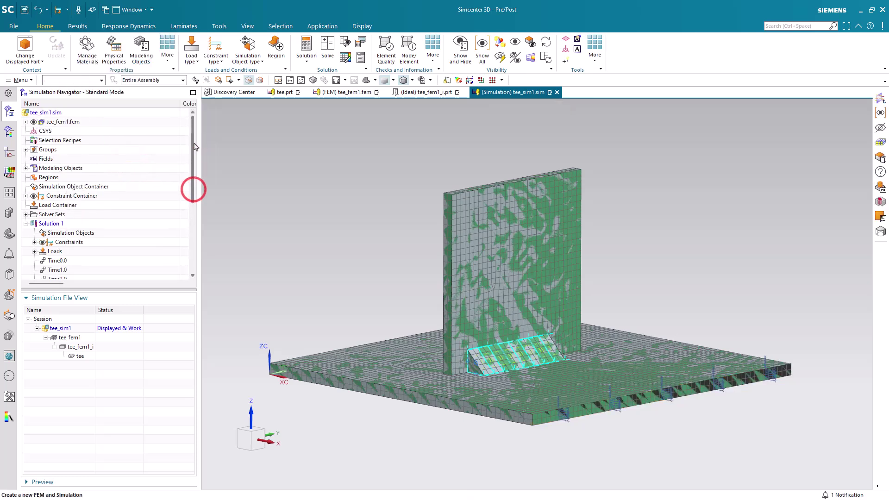
pyautogui.click(26, 122)
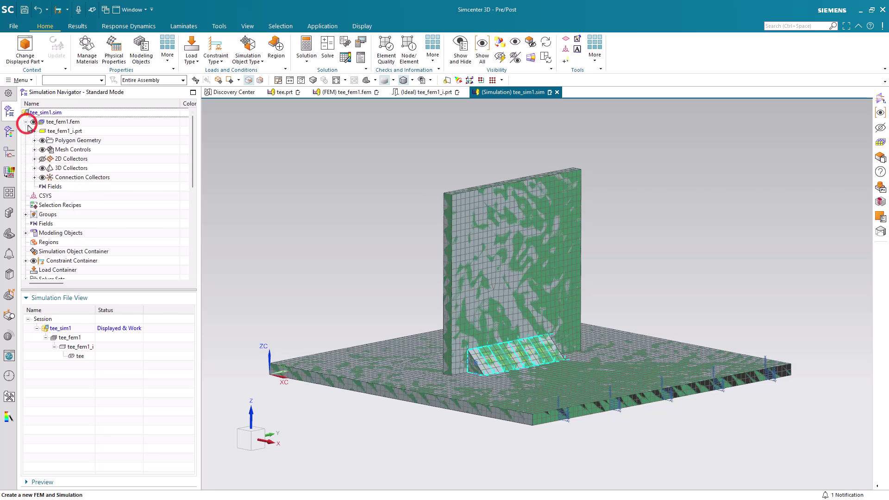
pyautogui.click(41, 168)
pyautogui.click(40, 168)
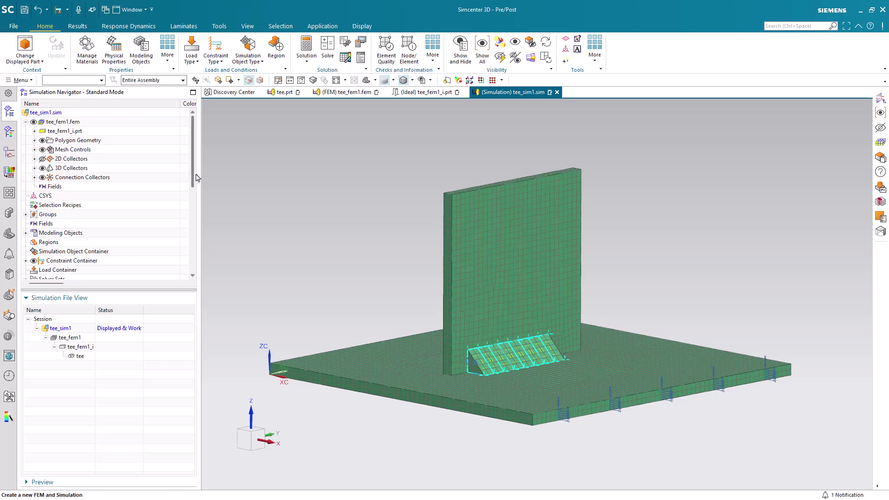
pyautogui.moveTo(193, 178); pyautogui.dragTo(194, 228)
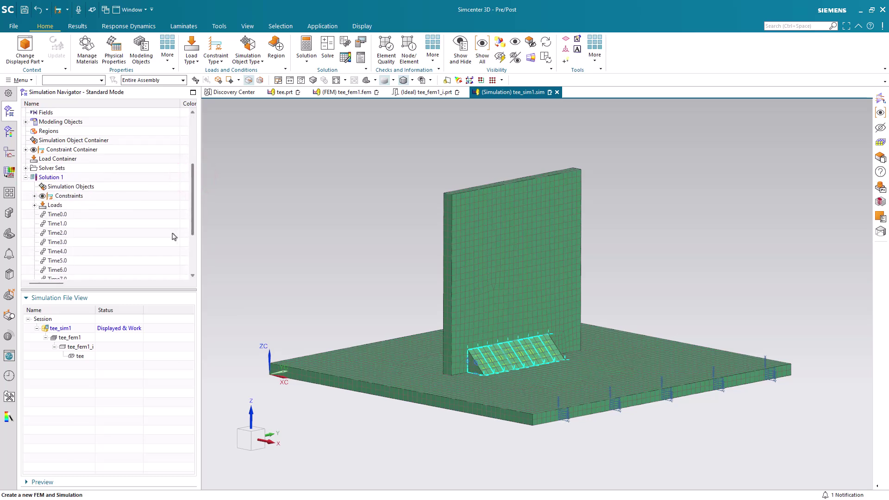
# - Define a Thermal Convecting Zone using Air at 68 °F with a 3 W/(m²·°C) coefficient
pyautogui.rightClick(59, 210)
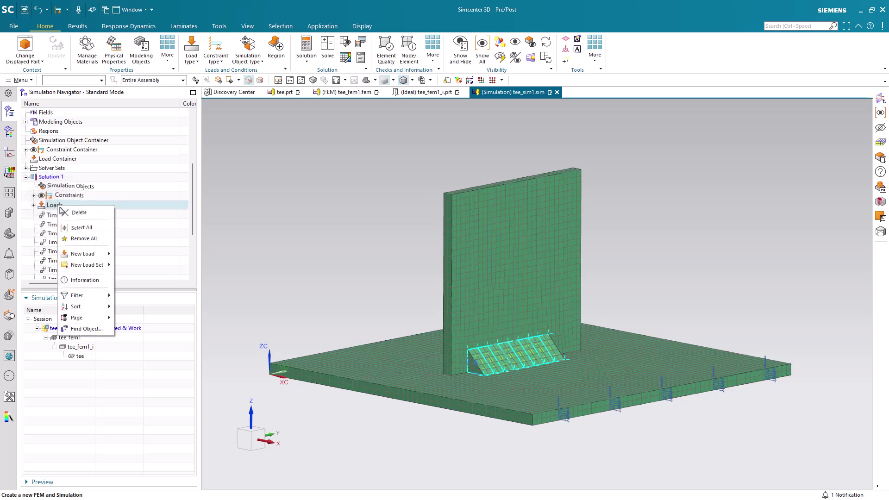
pyautogui.click(88, 254)
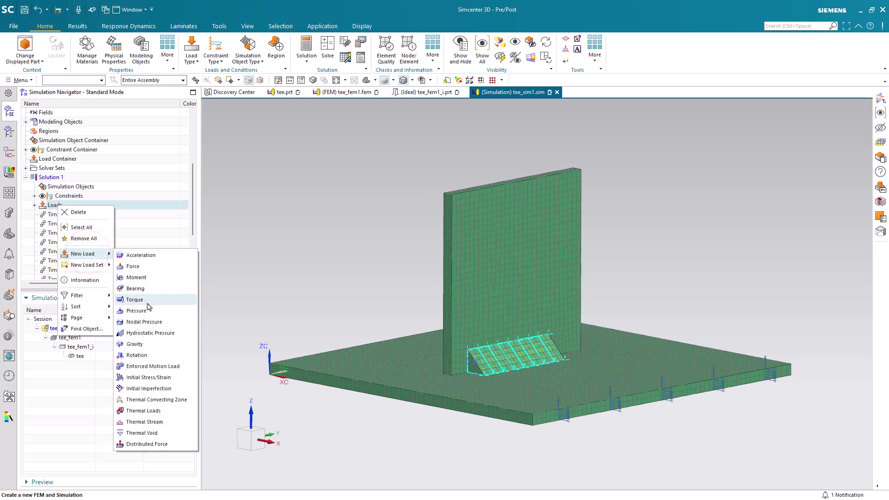
pyautogui.click(163, 399)
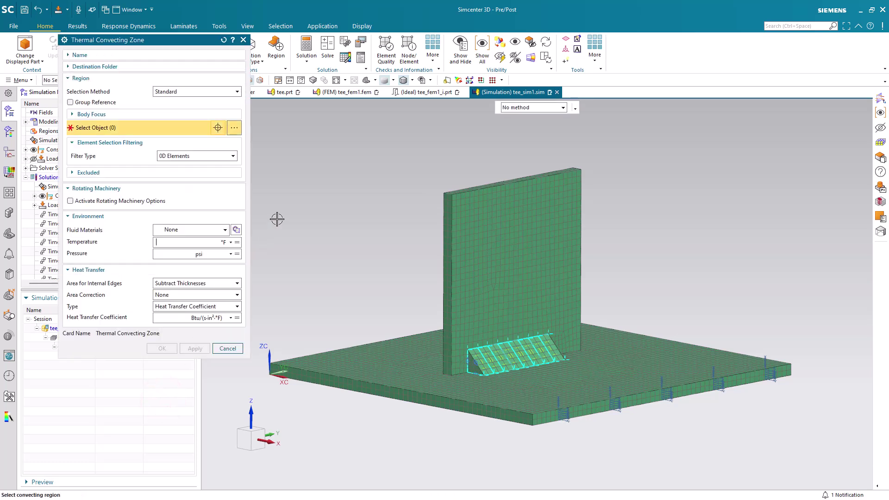
pyautogui.click(236, 230)
pyautogui.click(94, 133)
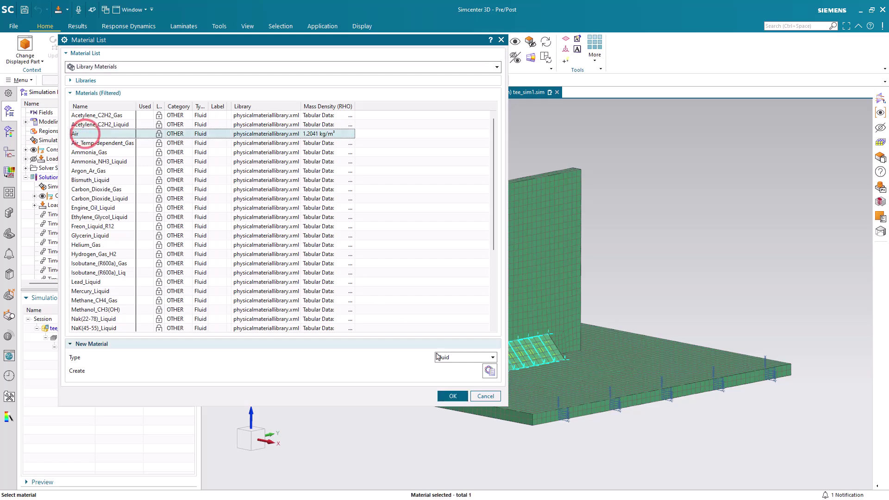
pyautogui.click(455, 396)
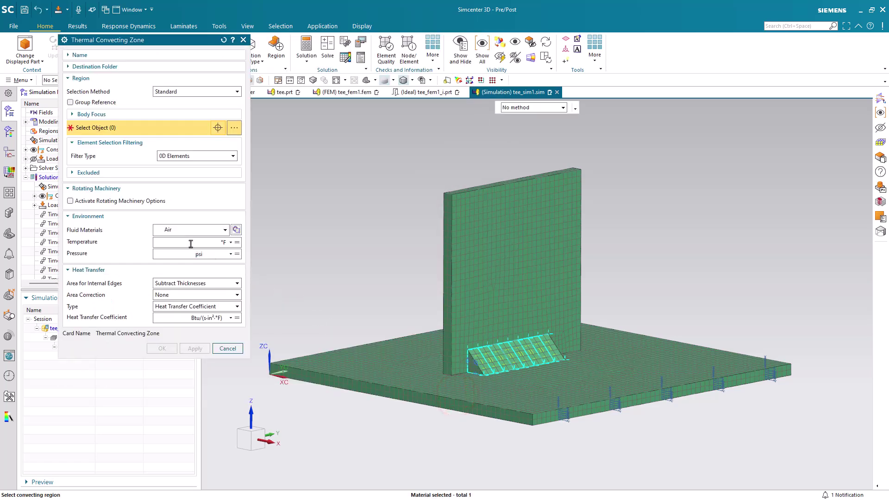
pyautogui.write('6')
pyautogui.write('0')
pyautogui.click(200, 324)
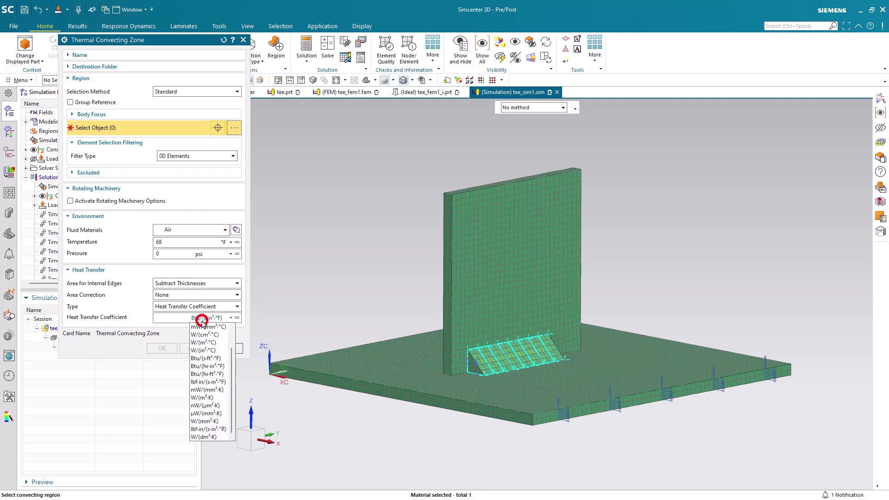
pyautogui.click(201, 339)
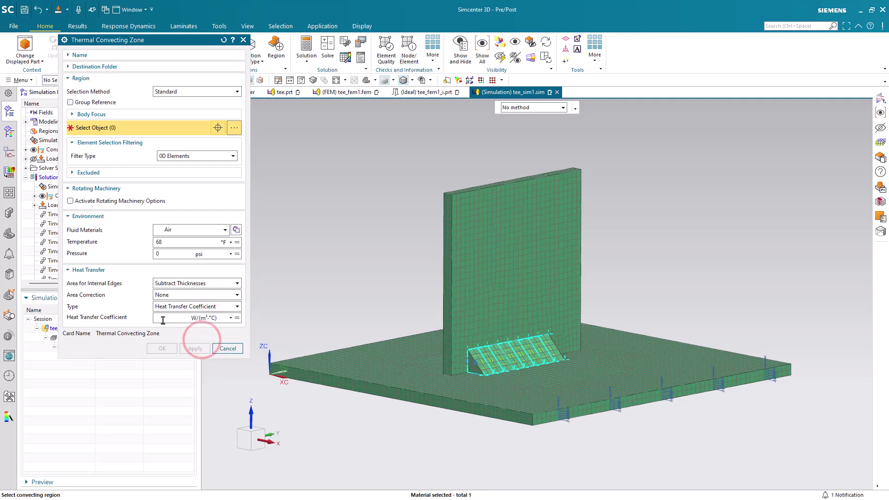
pyautogui.click(163, 319)
pyautogui.write('3')
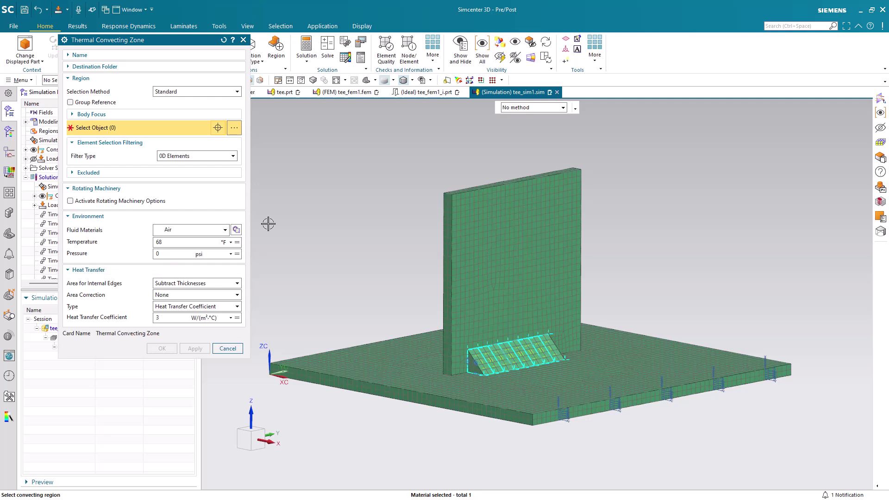
# - Apply the convection zone to both wall faces, the plate's top face and a fourth face
pyautogui.click(486, 255)
pyautogui.click(633, 371)
pyautogui.moveTo(421, 354)
pyautogui.mouseDown(button='middle')
pyautogui.moveTo(409, 313)
pyautogui.moveTo(407, 363)
pyautogui.mouseUp(button='middle')
pyautogui.click(519, 321)
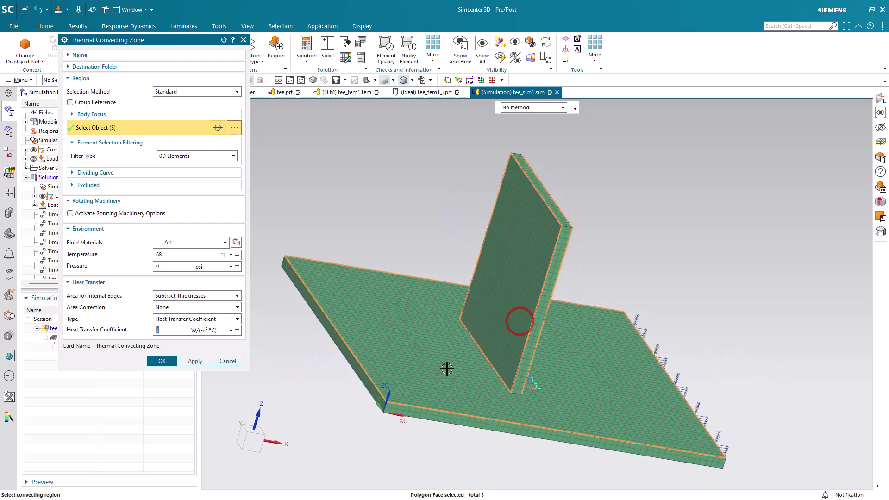
pyautogui.moveTo(433, 398); pyautogui.dragTo(382, 359, button='middle')
pyautogui.click(419, 363)
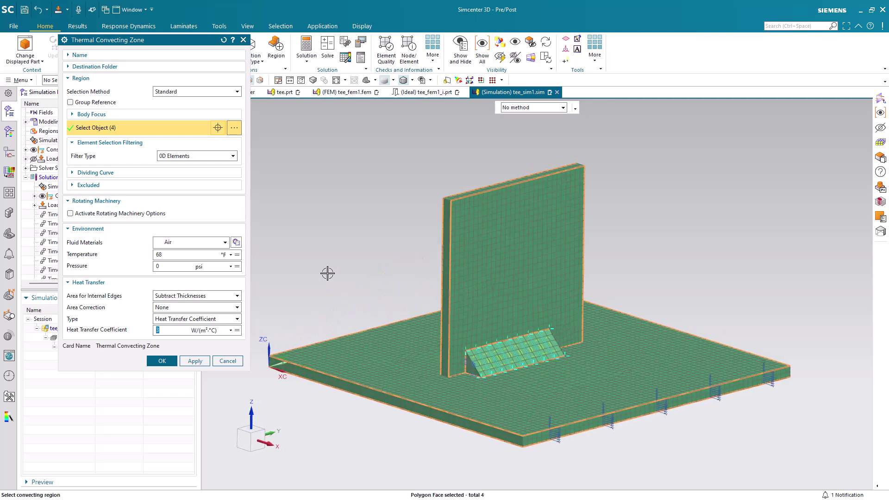
pyautogui.click(162, 361)
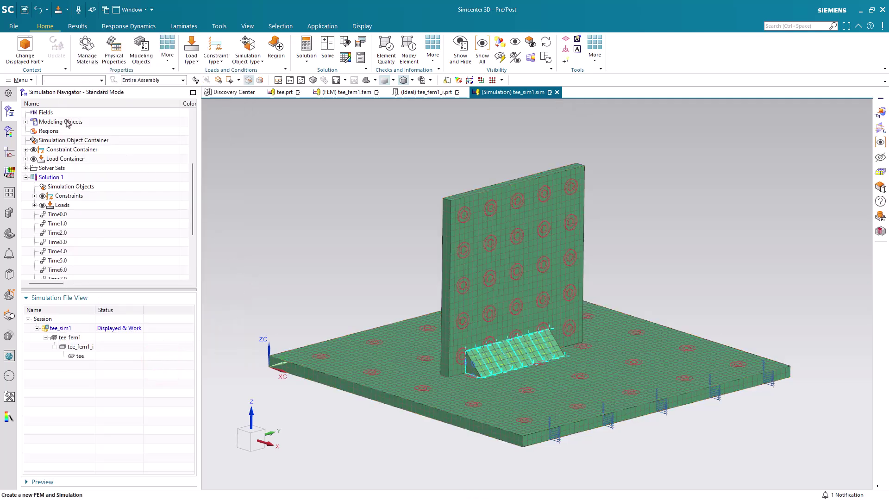
# - Create the unitless expression whsf = 0.22 in the Expressions manager
pyautogui.click(21, 80)
pyautogui.click(42, 148)
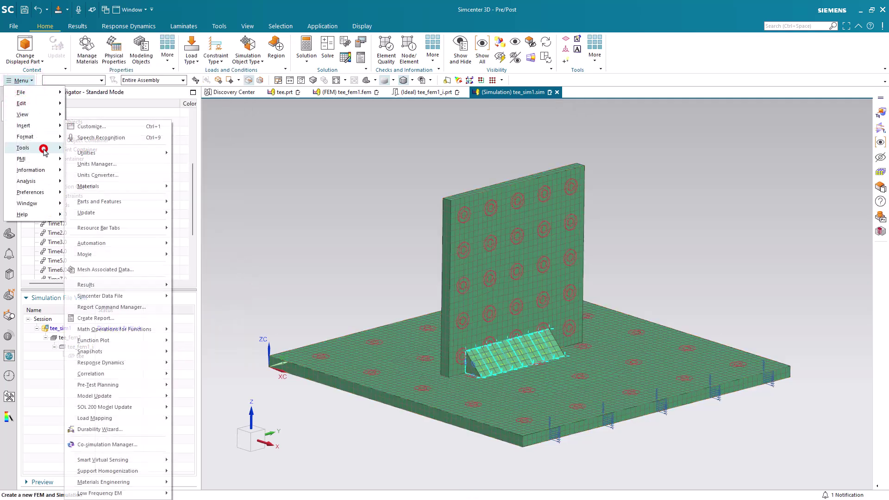
pyautogui.moveTo(87, 154)
pyautogui.click(194, 155)
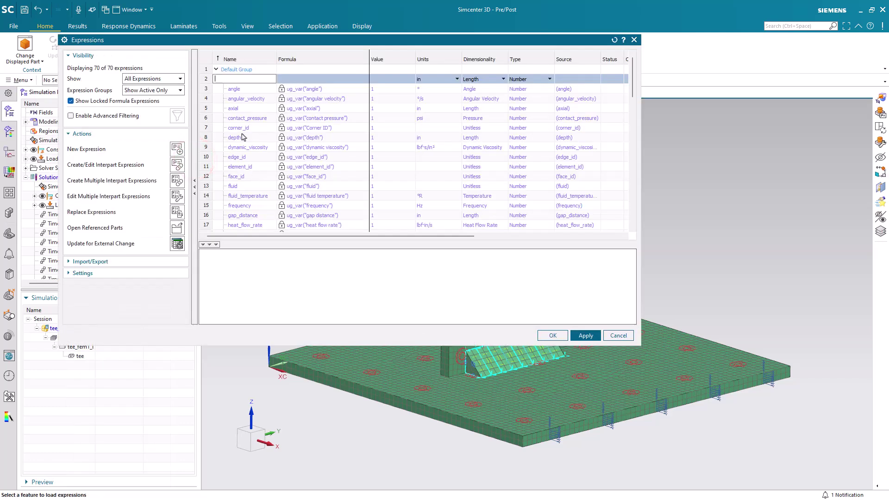
pyautogui.write('whsc')
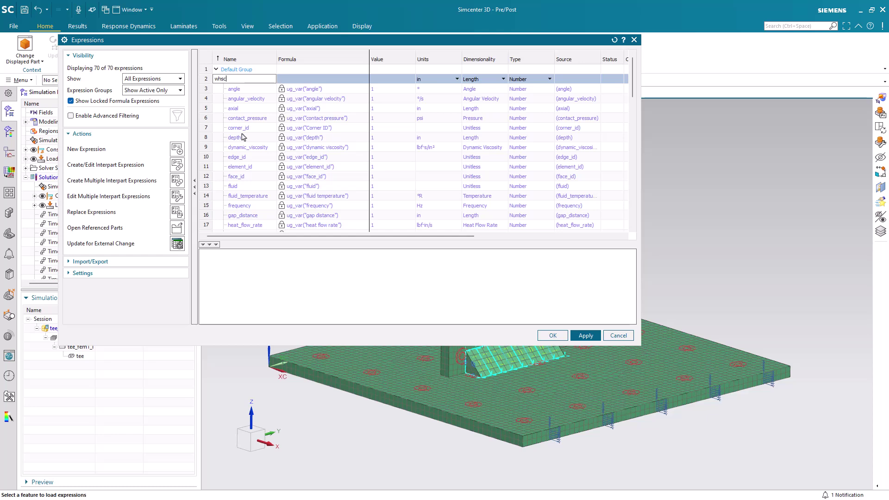
pyautogui.press('Tab')
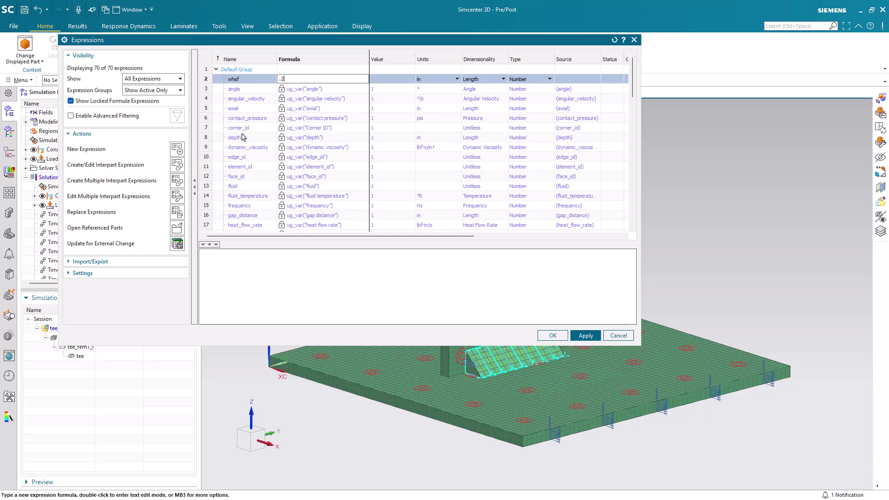
pyautogui.click(503, 80)
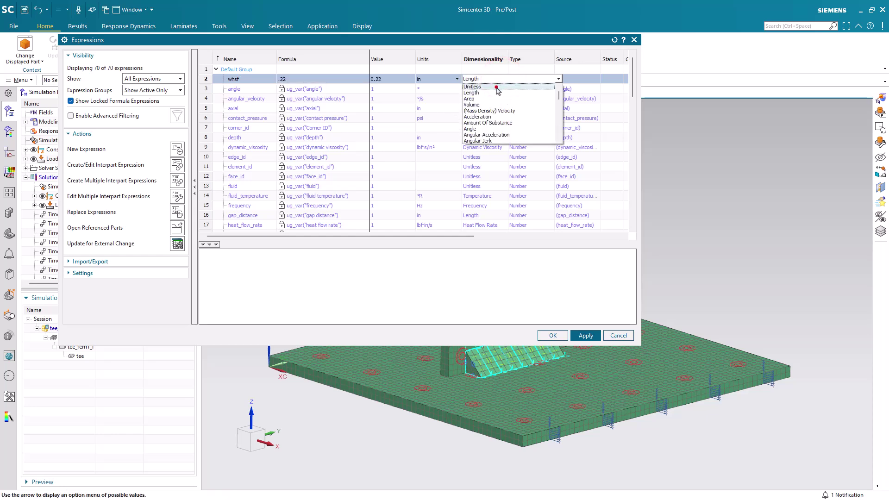
pyautogui.click(495, 88)
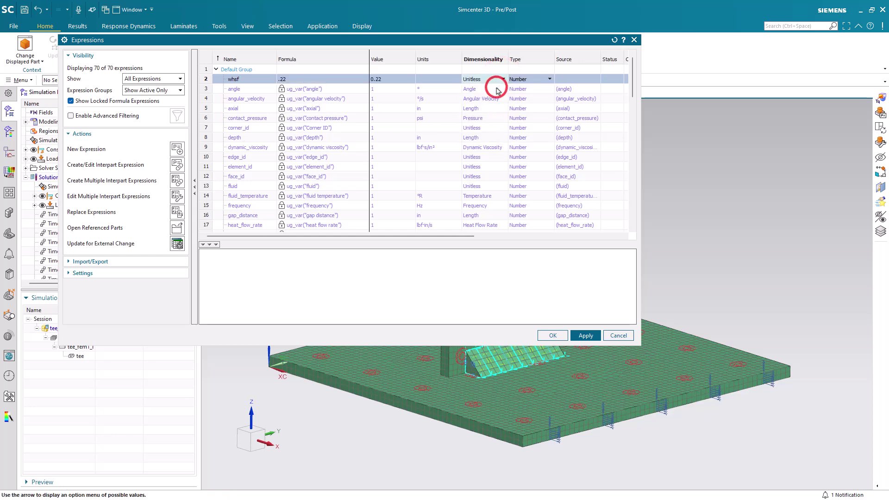
pyautogui.click(554, 337)
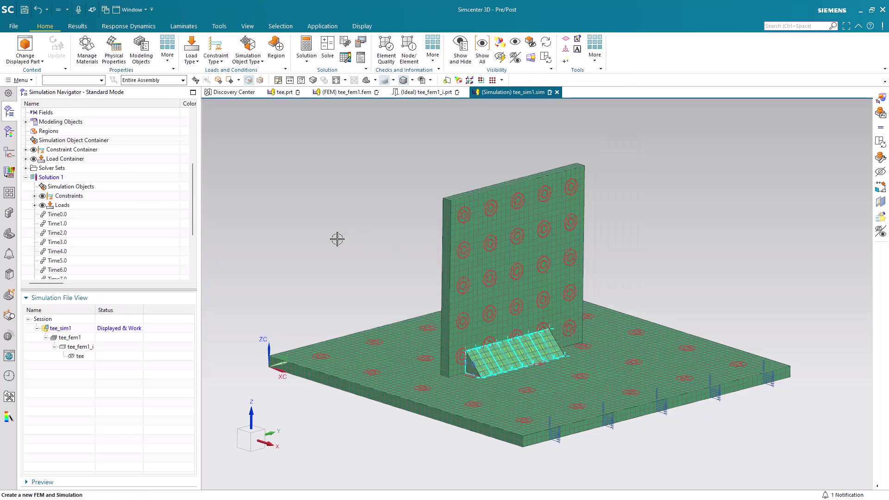
# - Start a thermal Heat Load on the first strip of weld fillet elements, picked as a polygon body
pyautogui.rightClick(58, 205)
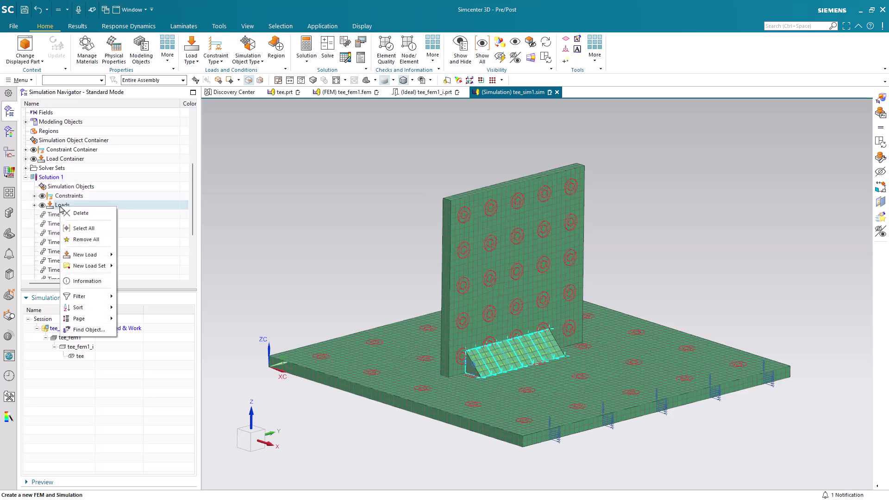
pyautogui.click(90, 254)
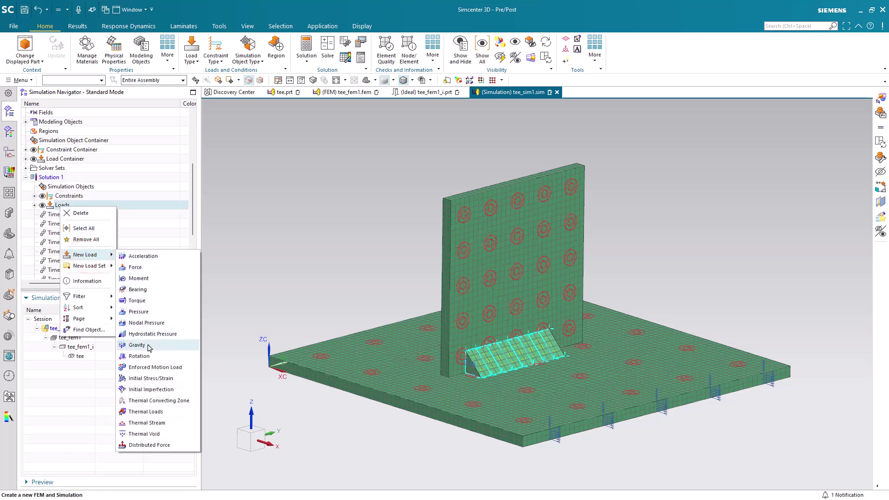
pyautogui.click(148, 412)
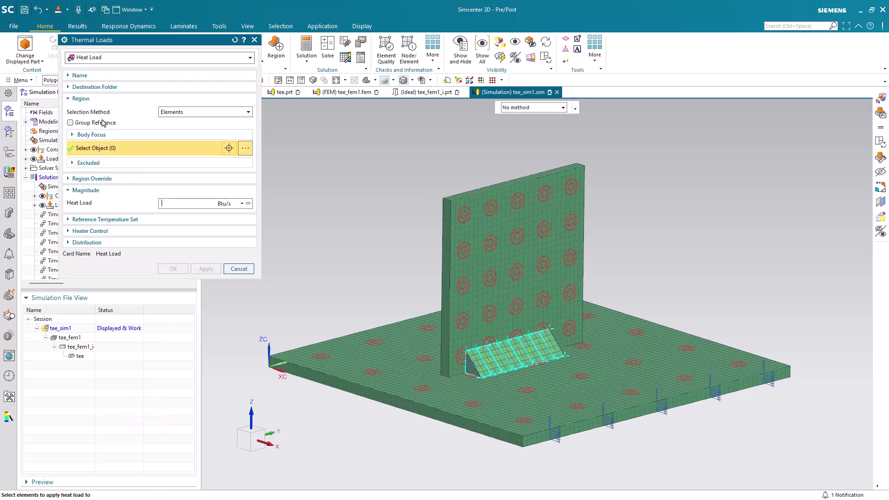
pyautogui.moveTo(116, 42); pyautogui.dragTo(206, 81)
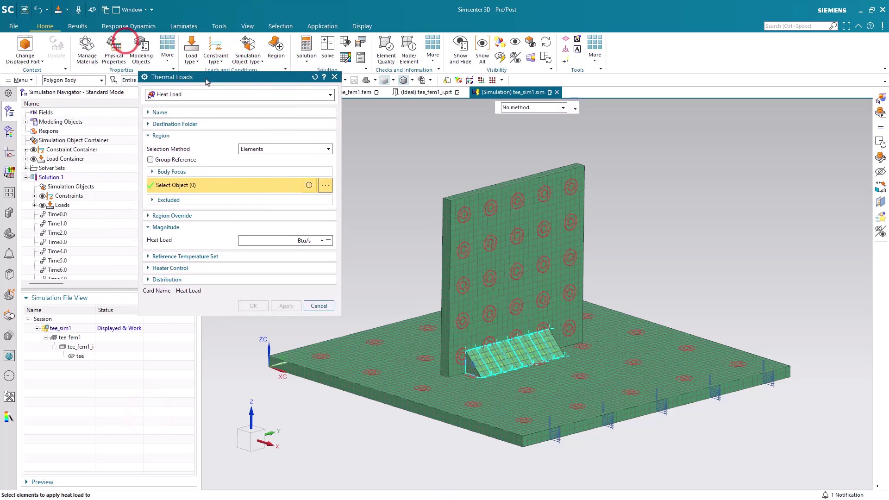
pyautogui.click(87, 81)
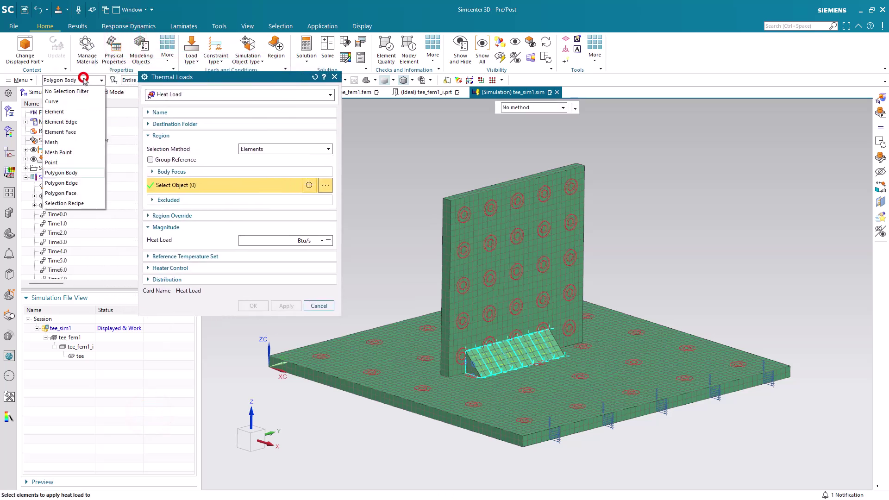
pyautogui.click(60, 173)
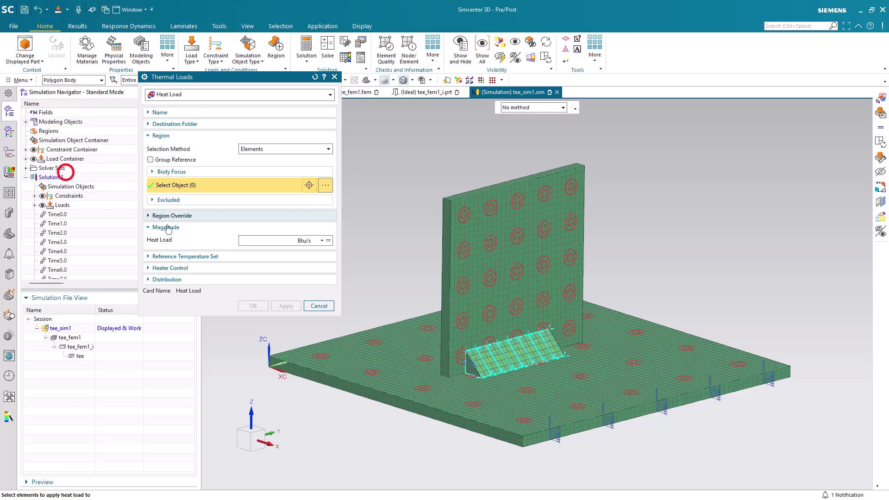
pyautogui.click(478, 368)
pyautogui.moveTo(477, 368); pyautogui.dragTo(460, 370, button='middle')
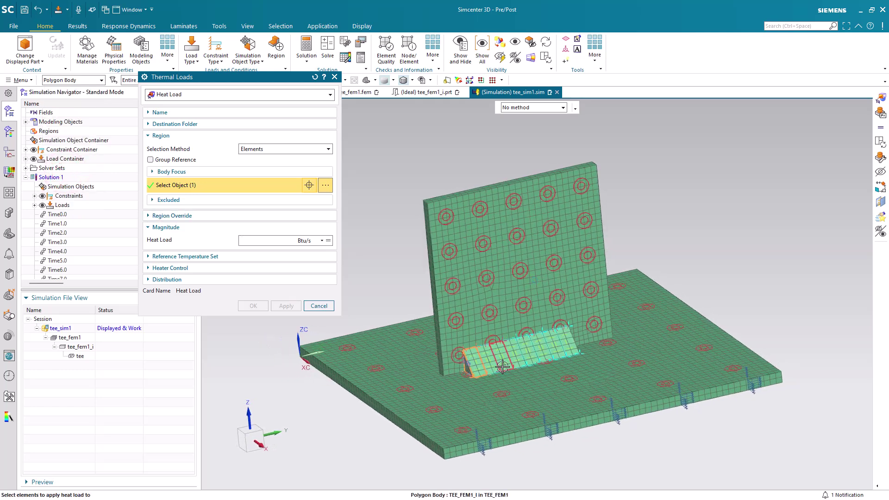
pyautogui.scroll(5, 468, 361)
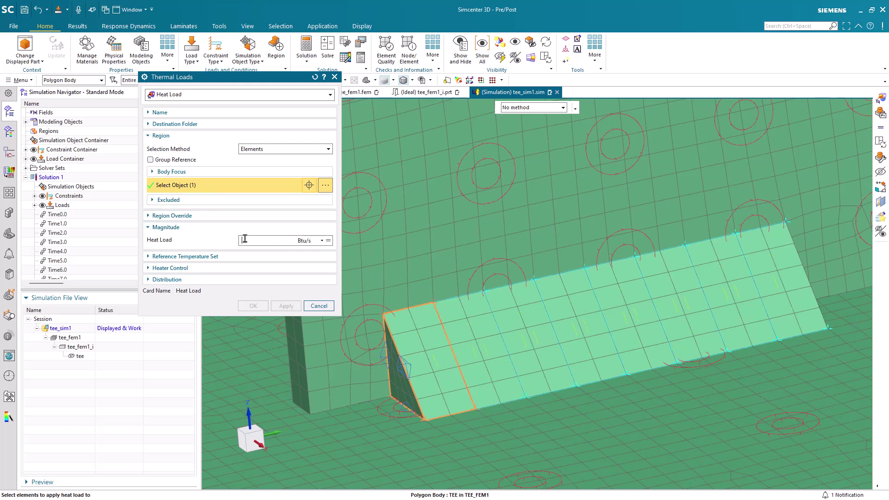
# - Enter the heat load magnitude expression wh1*whsf
pyautogui.click(245, 238)
pyautogui.write('ah1*s')
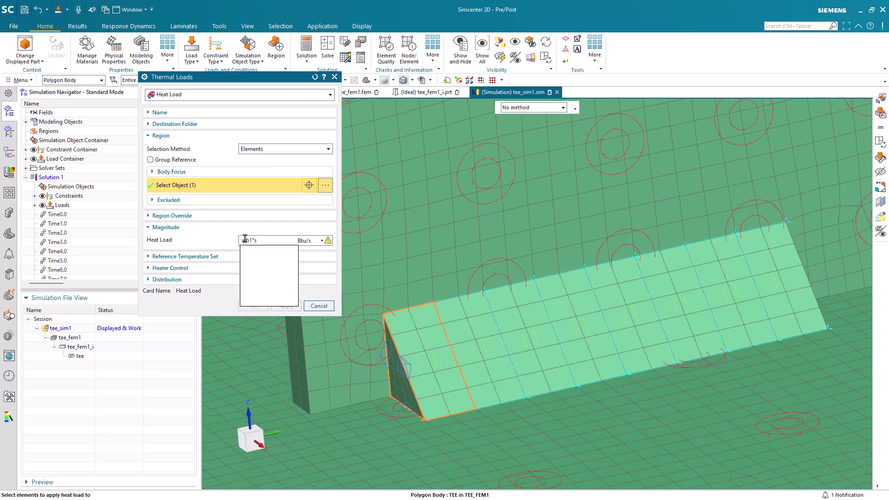
pyautogui.write('w')
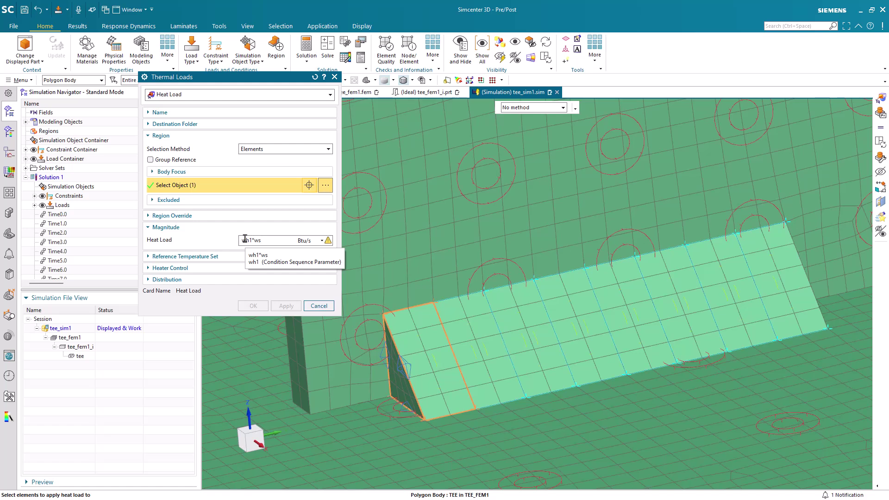
pyautogui.press('BackSpace')
pyautogui.write('hs')
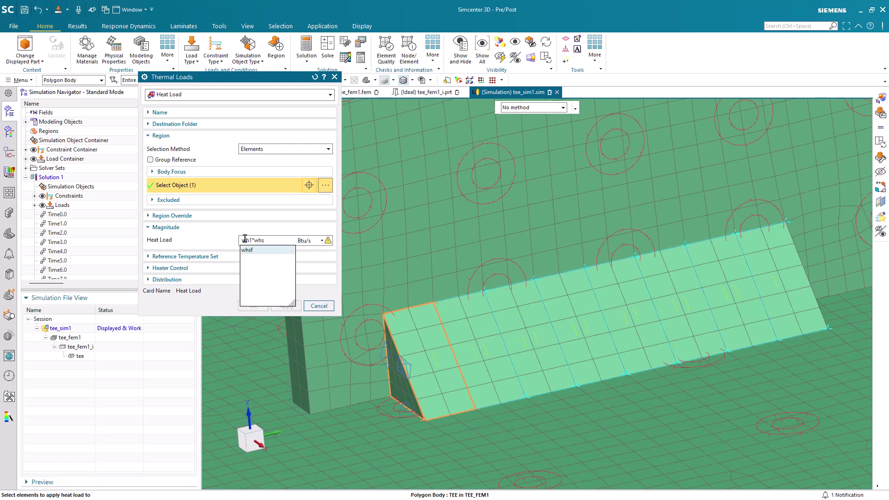
pyautogui.write('f')
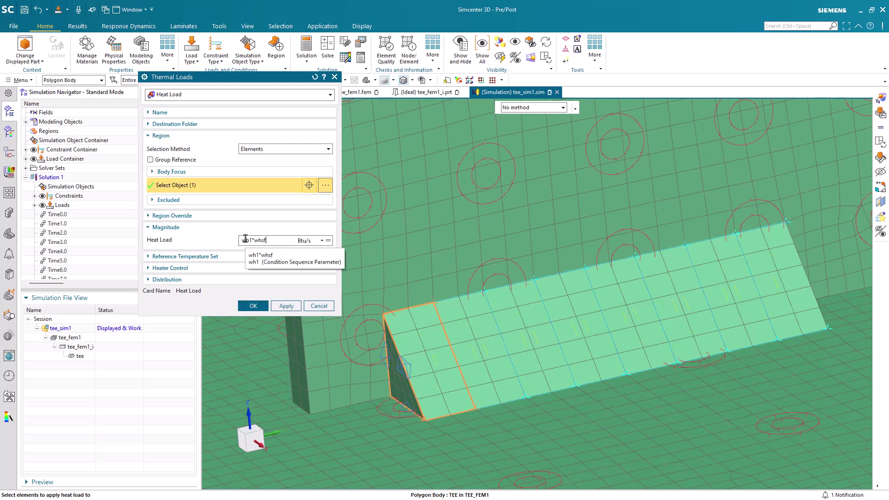
# - Apply heat loads wh1*whsf through wh4*whsf to the first four weld strips
pyautogui.click(284, 307)
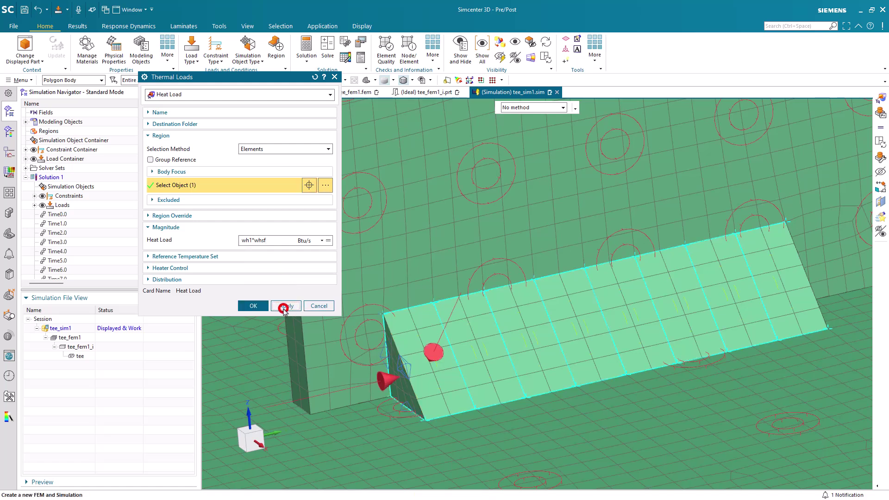
pyautogui.click(478, 343)
pyautogui.write('wh2')
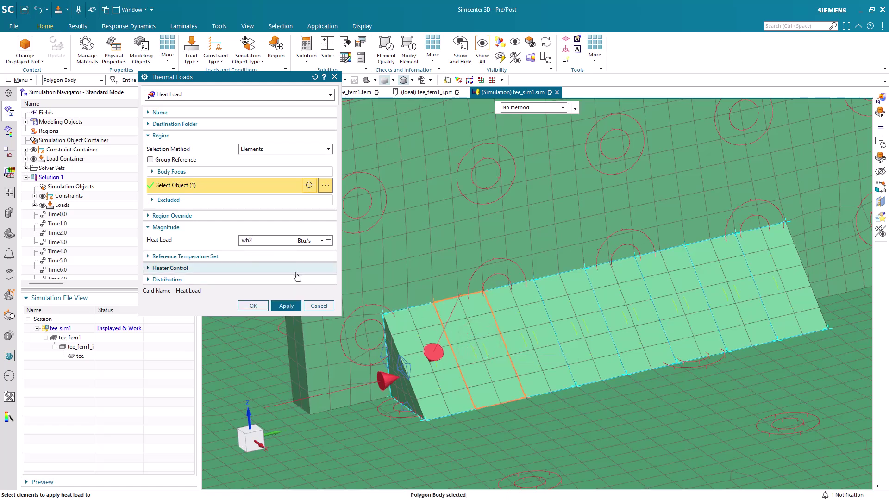
pyautogui.write('*')
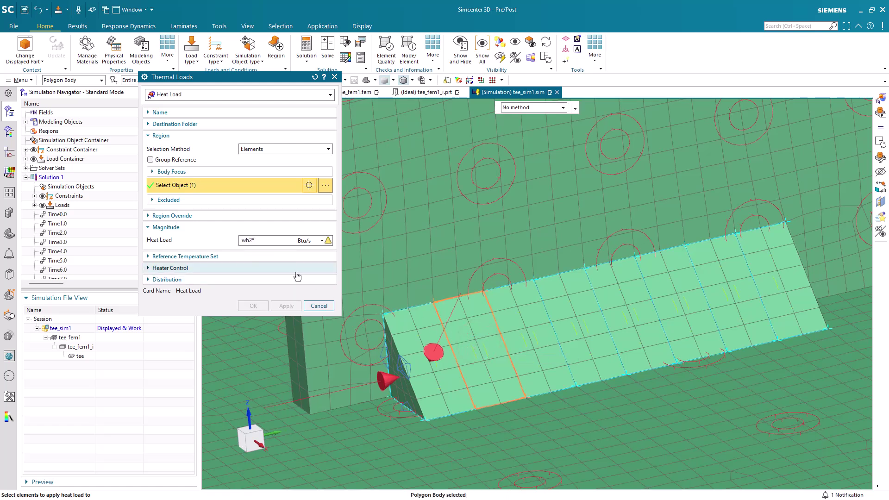
pyautogui.write('whs')
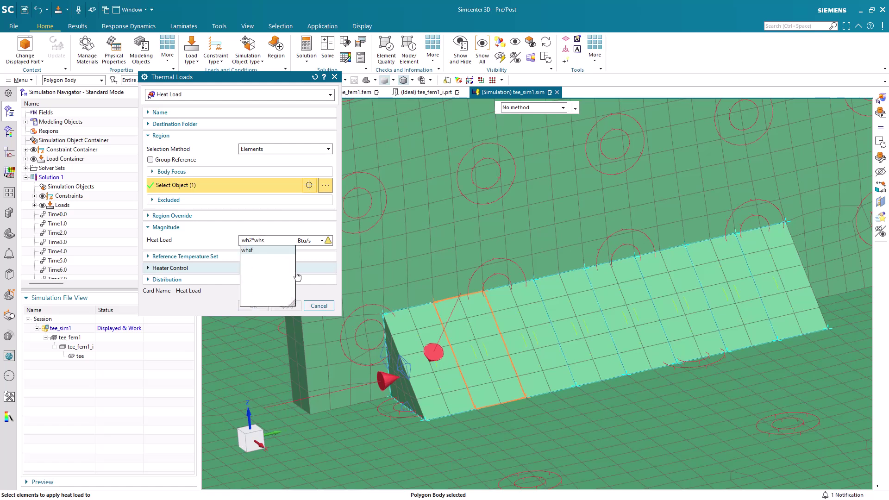
pyautogui.write('f')
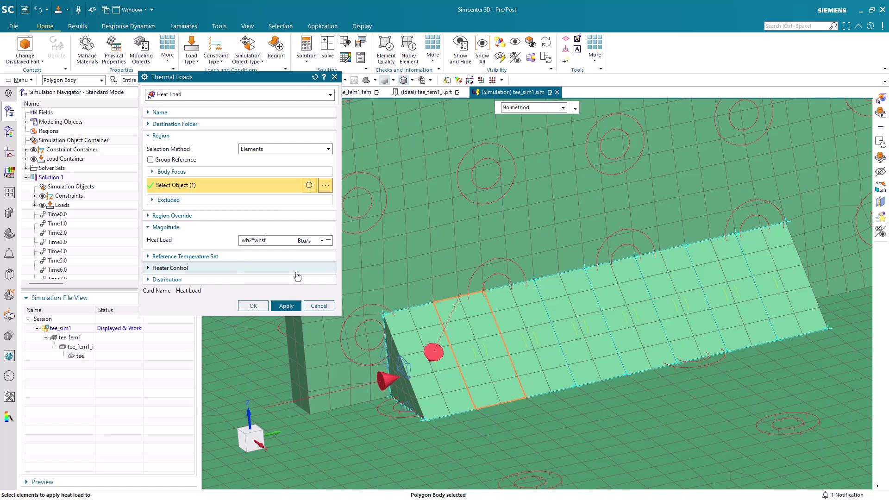
pyautogui.click(286, 308)
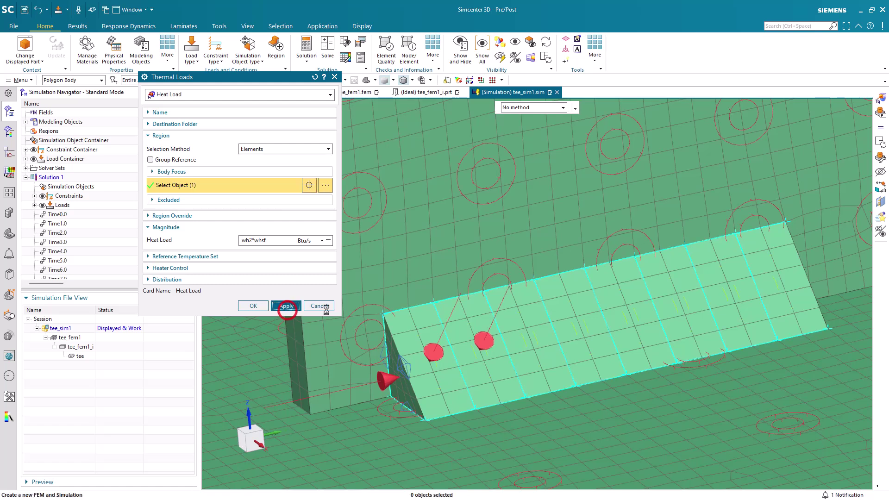
pyautogui.click(534, 343)
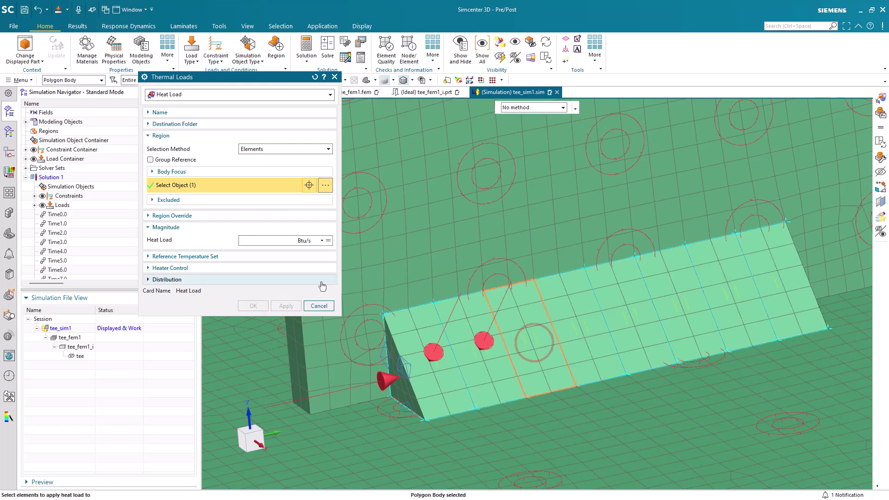
pyautogui.write('wh3')
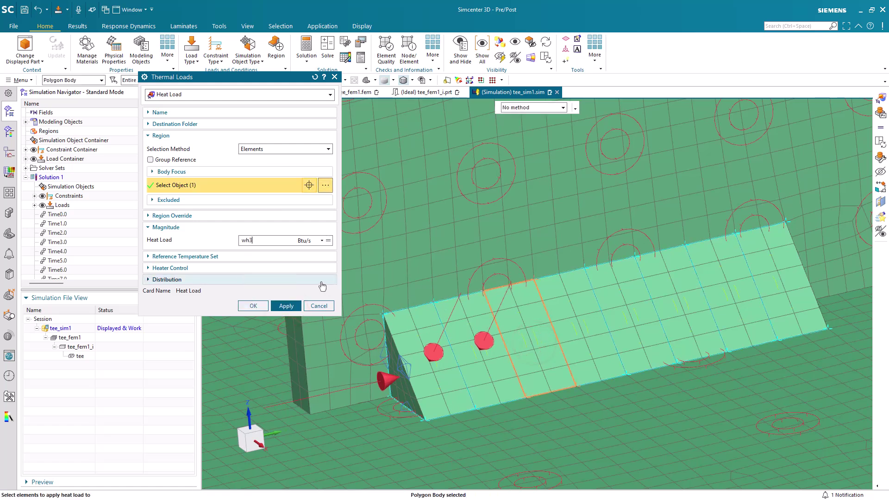
pyautogui.write('*whsf')
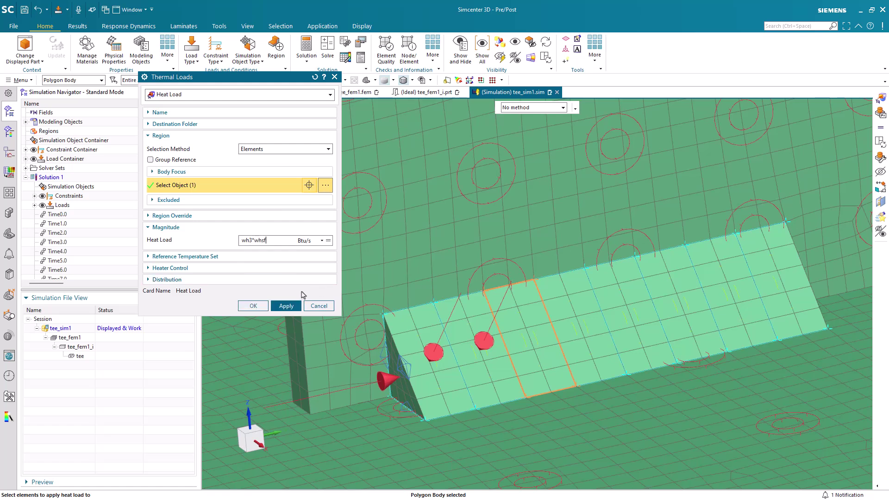
pyautogui.middleClick(300, 291)
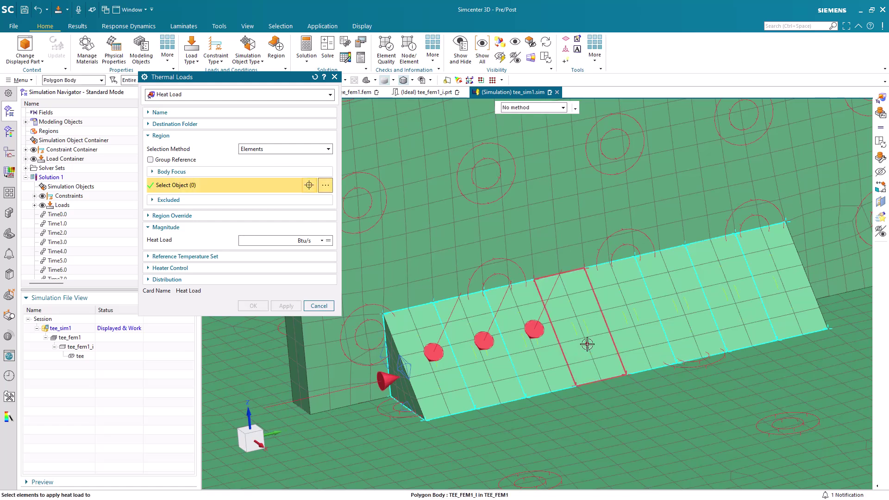
pyautogui.write('wh')
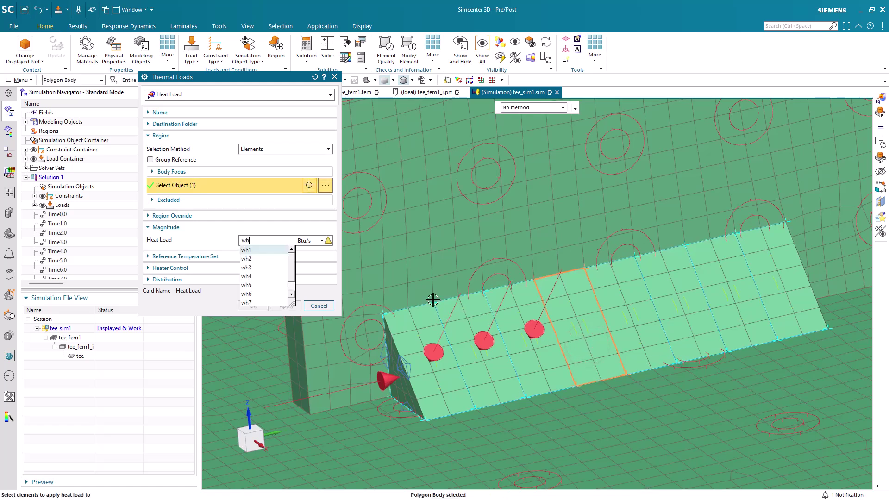
pyautogui.write('4')
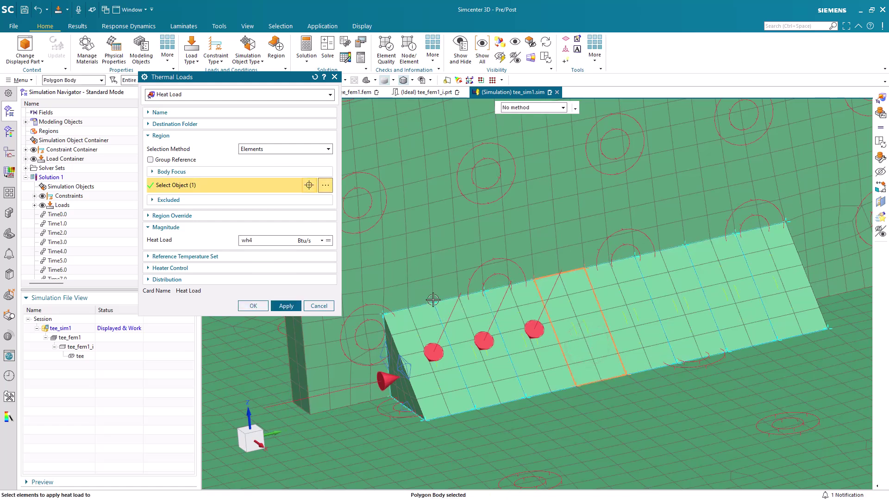
pyautogui.write('*whsf')
pyautogui.middleClick(455, 299)
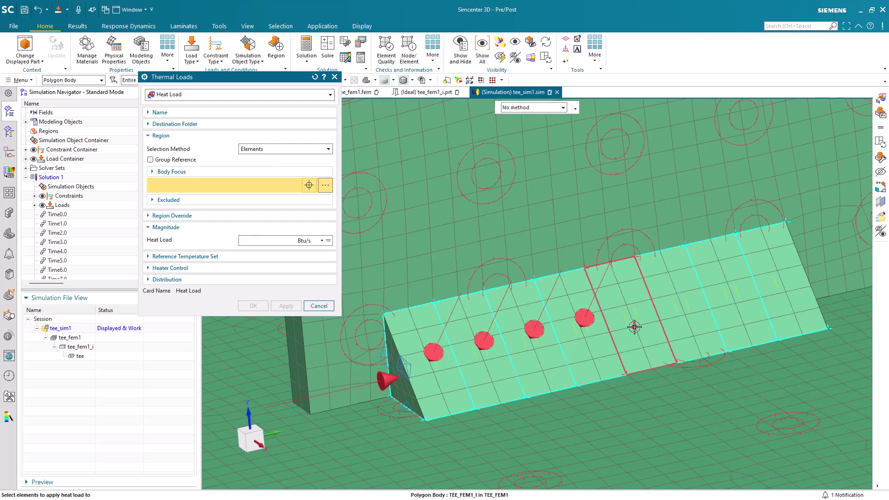
# - Apply heat loads wh5*whsf through wh8*whsf to the remaining weld elements and finish
pyautogui.write('wh5')
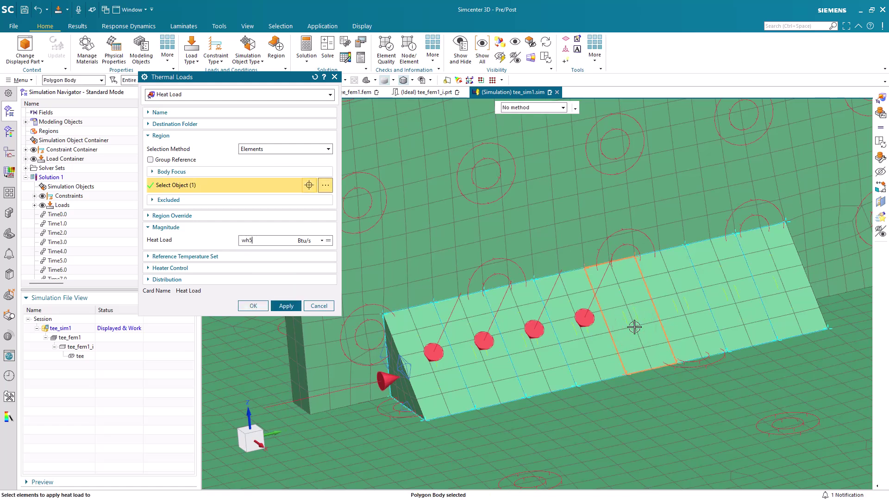
pyautogui.write('*whs')
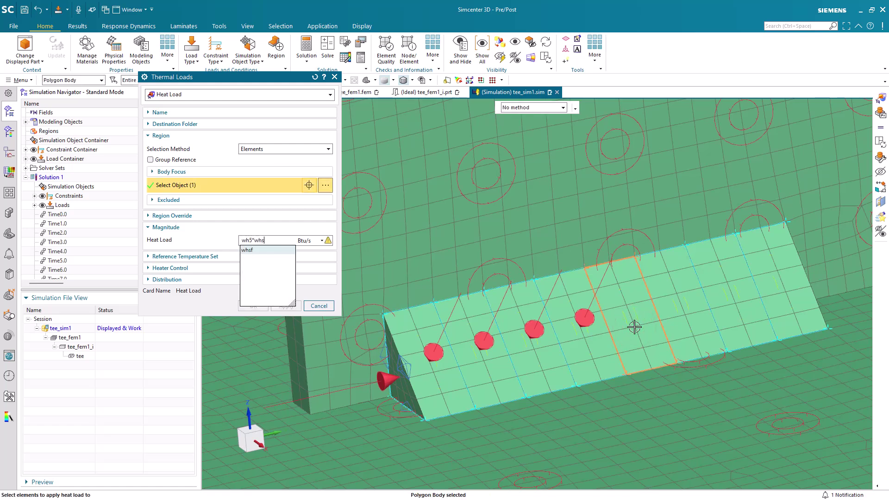
pyautogui.write('f')
pyautogui.middleClick(635, 331)
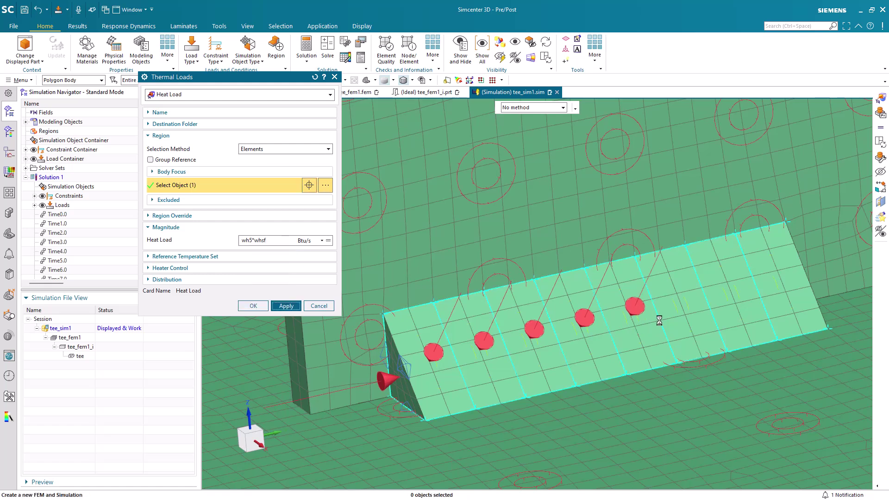
pyautogui.click(686, 302)
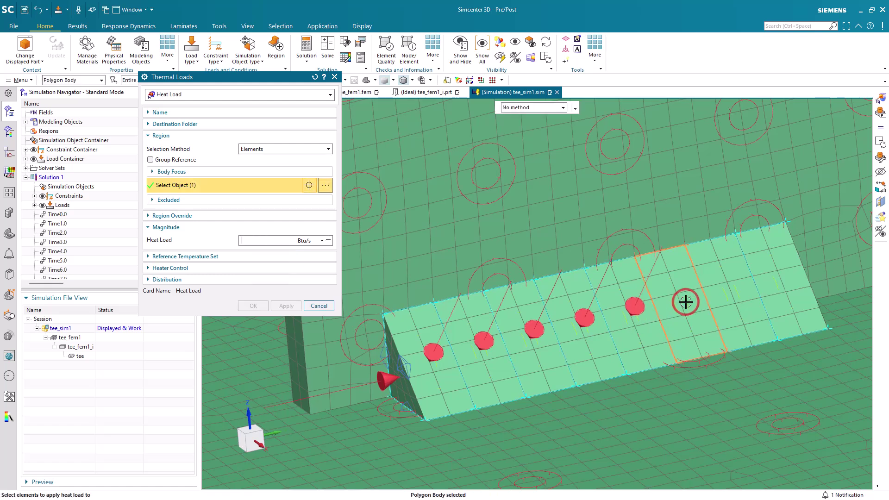
pyautogui.write('wh6*whsf')
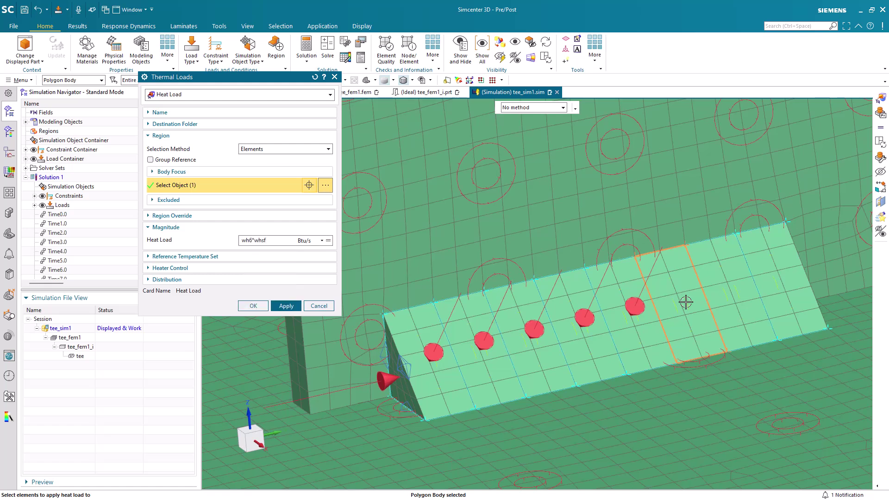
pyautogui.middleClick(685, 302)
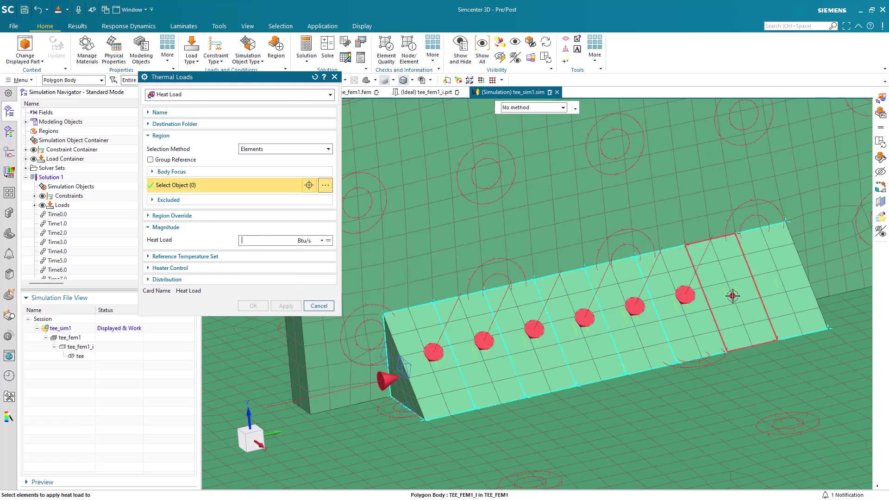
pyautogui.write('wh7*')
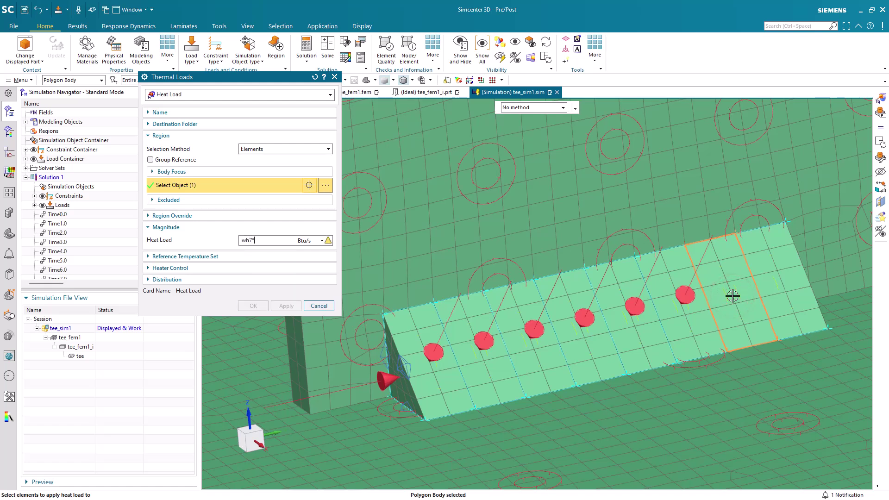
pyautogui.write('whsf')
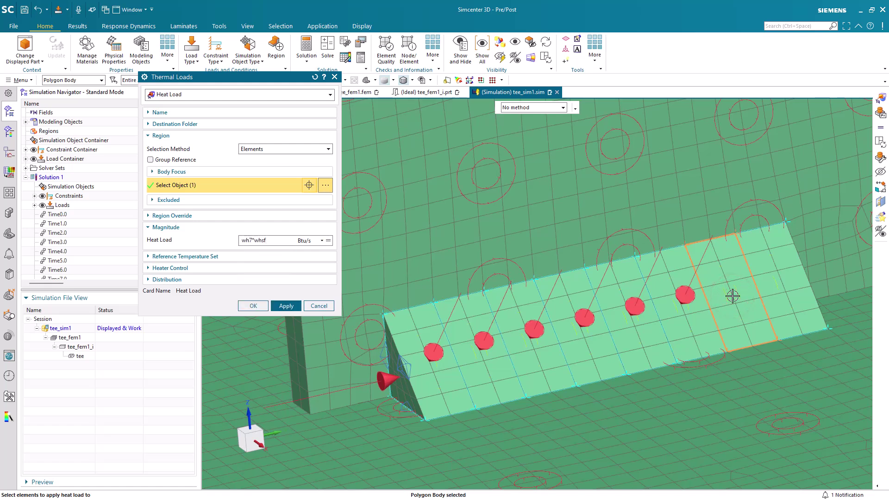
pyautogui.middleClick(733, 296)
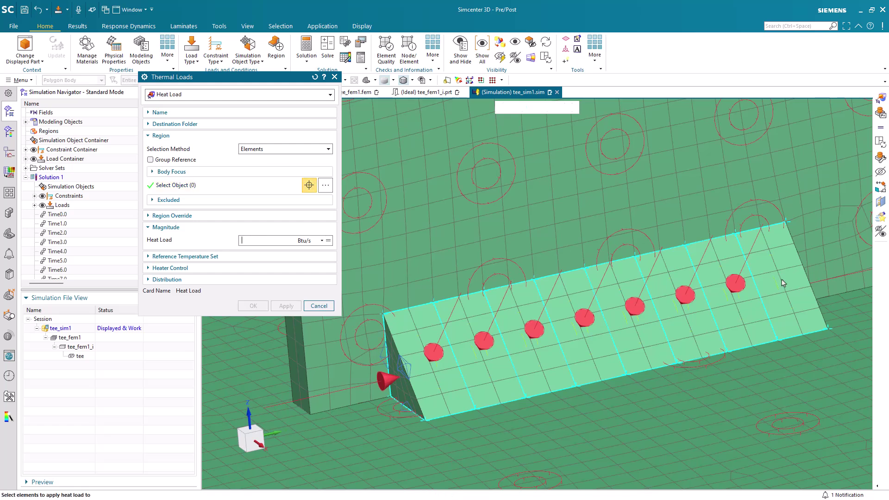
pyautogui.click(782, 280)
pyautogui.write('wh8*whsf')
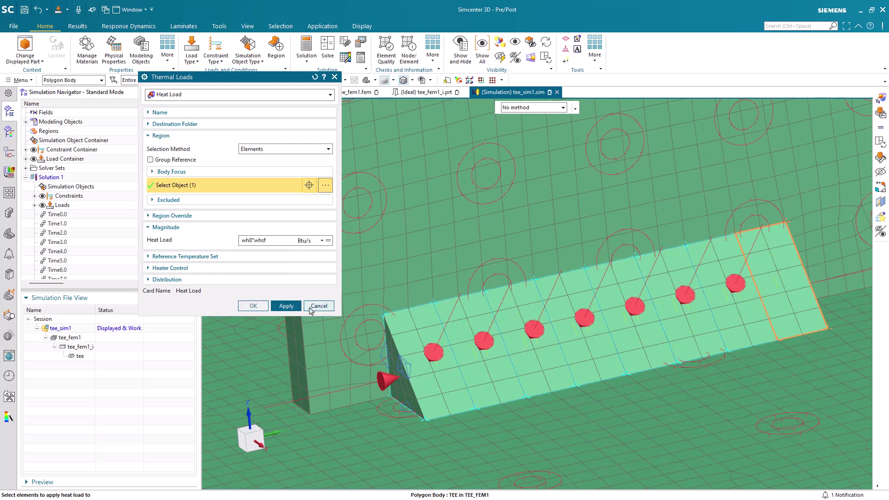
pyautogui.click(254, 306)
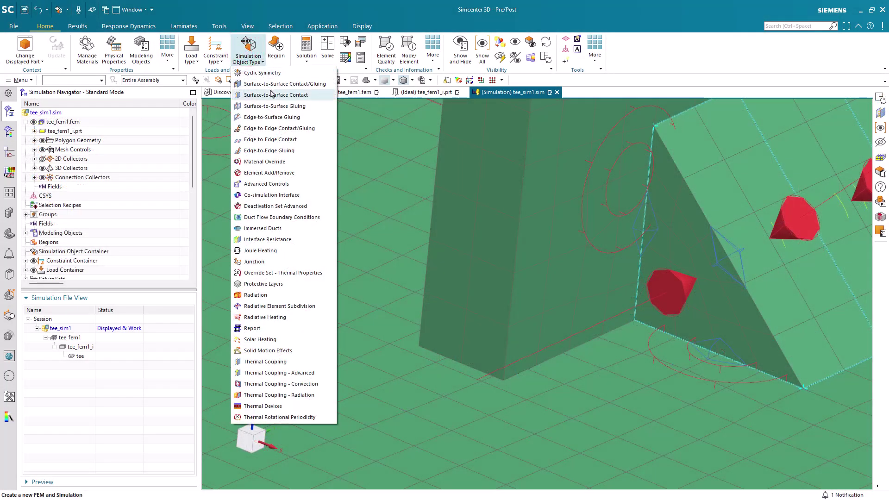
# - Start a manual surface-to-surface contact with Region1 on the plate face as source
pyautogui.click(272, 85)
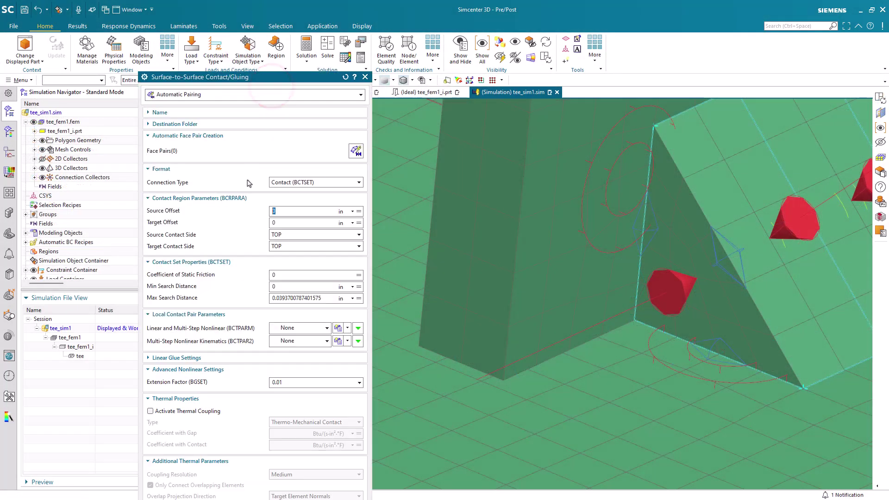
pyautogui.click(229, 94)
pyautogui.click(206, 112)
pyautogui.click(42, 167)
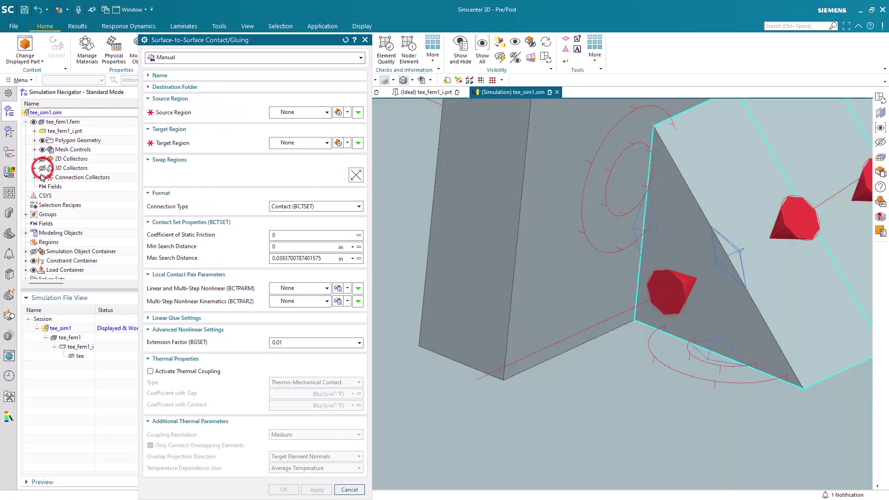
pyautogui.click(35, 141)
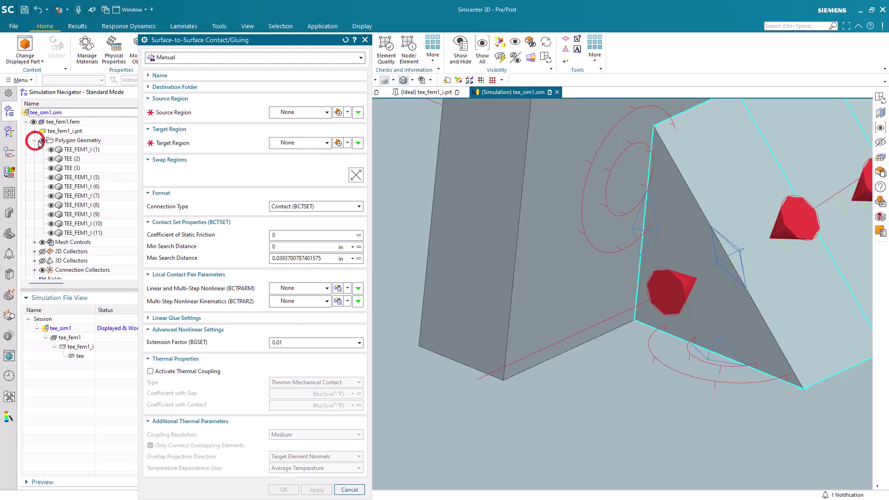
pyautogui.click(42, 140)
pyautogui.click(51, 167)
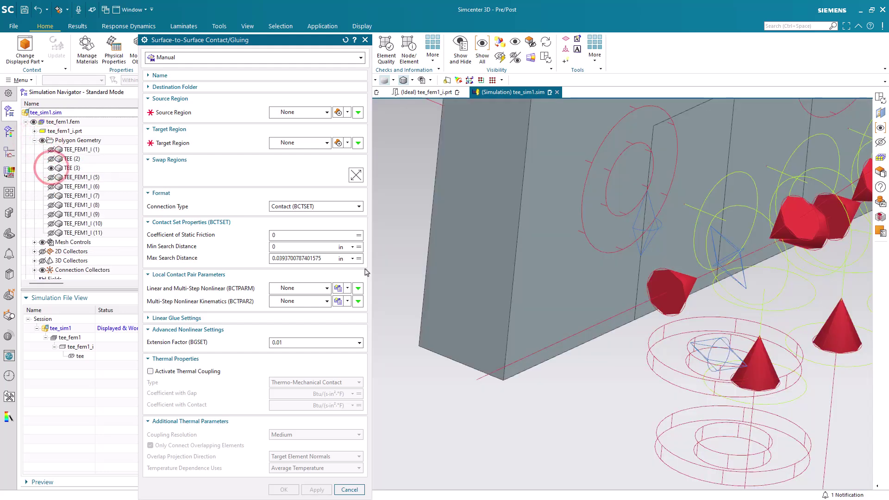
pyautogui.click(337, 112)
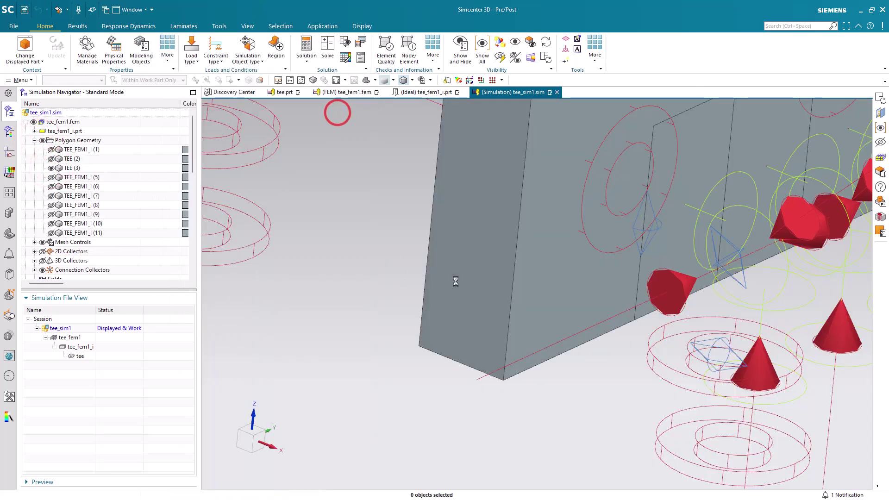
pyautogui.moveTo(473, 290); pyautogui.dragTo(530, 153, button='middle')
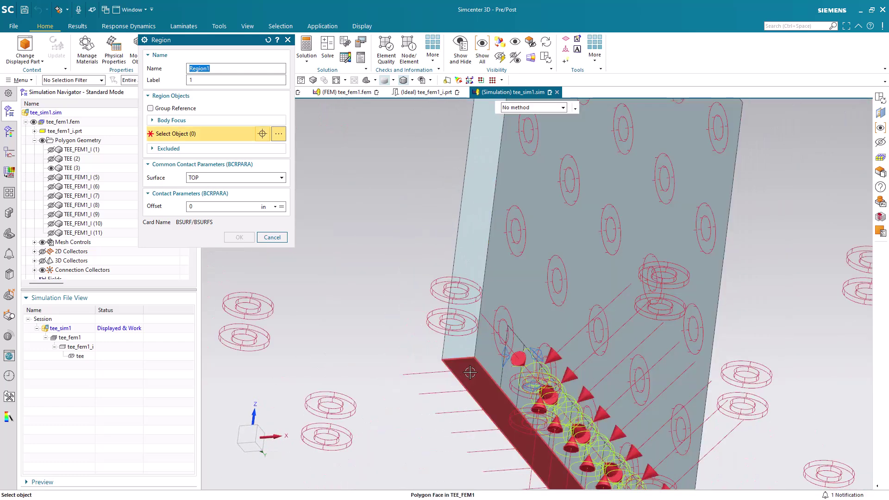
pyautogui.click(468, 373)
pyautogui.click(249, 238)
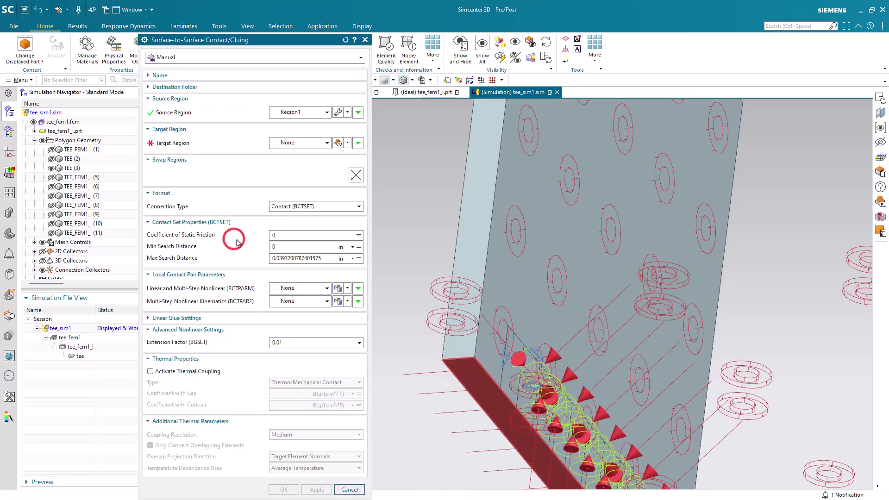
# - Create a second region on the base plate as the contact target
pyautogui.click(338, 144)
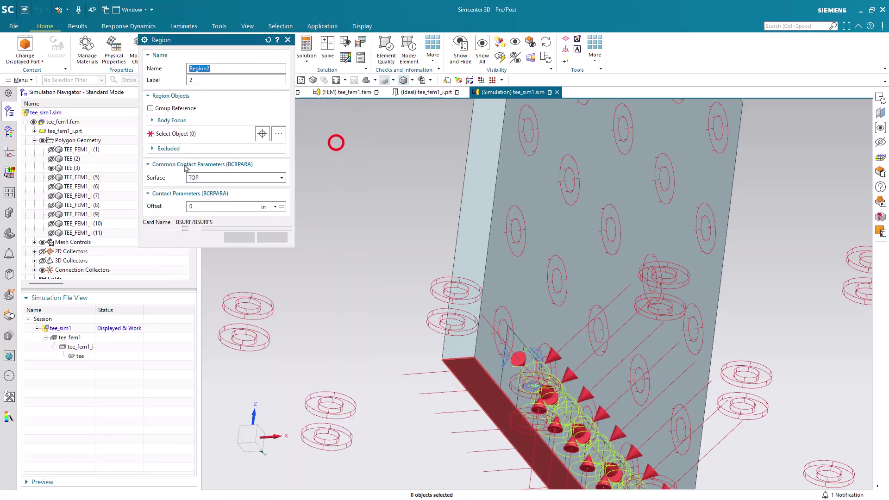
pyautogui.click(41, 140)
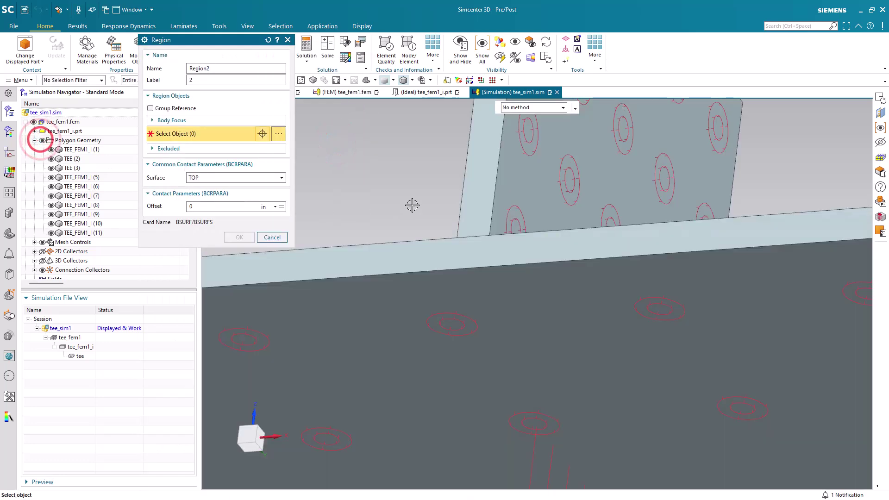
pyautogui.moveTo(418, 200); pyautogui.dragTo(457, 198, button='middle')
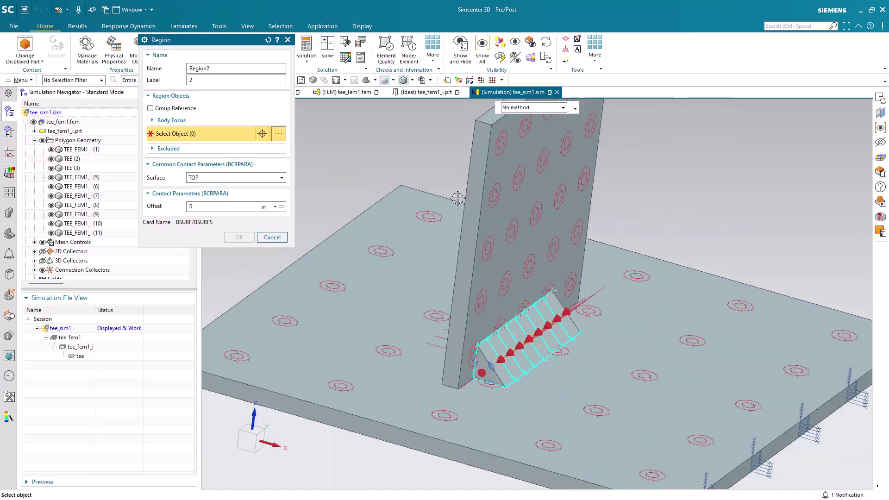
pyautogui.click(395, 299)
# - Take the base plate as Region2, keep the Contact type, and set Min Search Distance to -.03
pyautogui.click(237, 239)
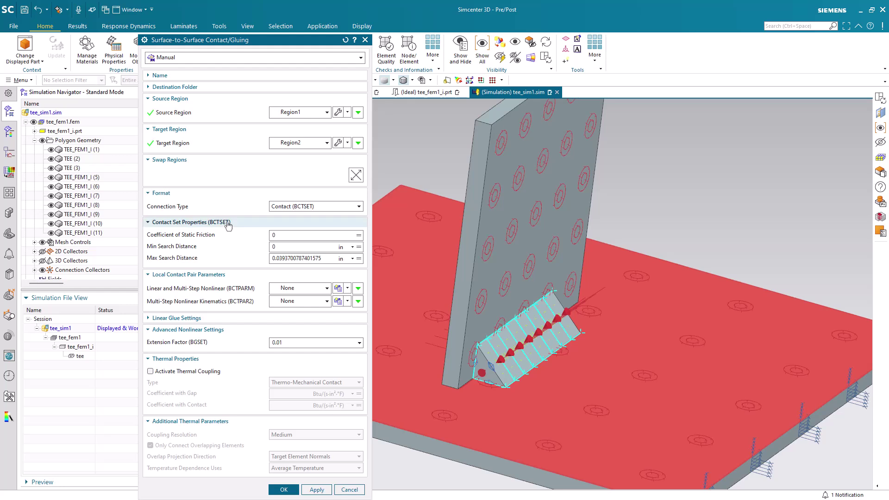
pyautogui.click(302, 207)
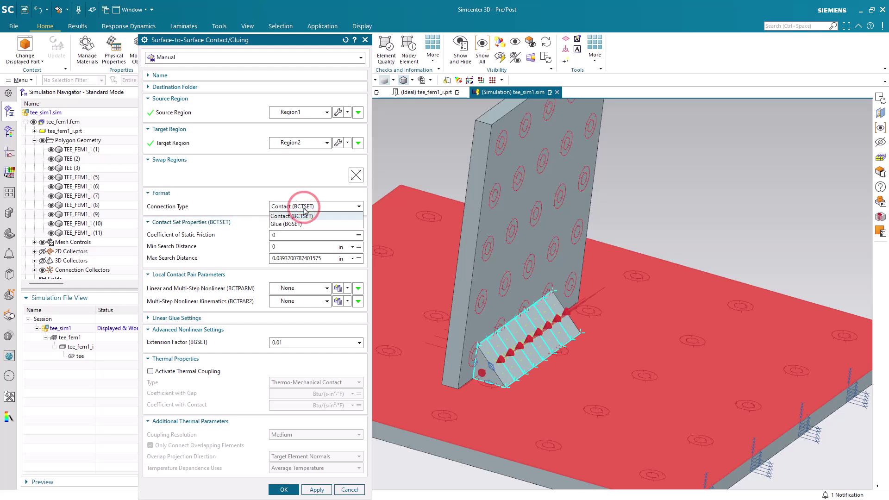
pyautogui.click(303, 208)
pyautogui.click(286, 246)
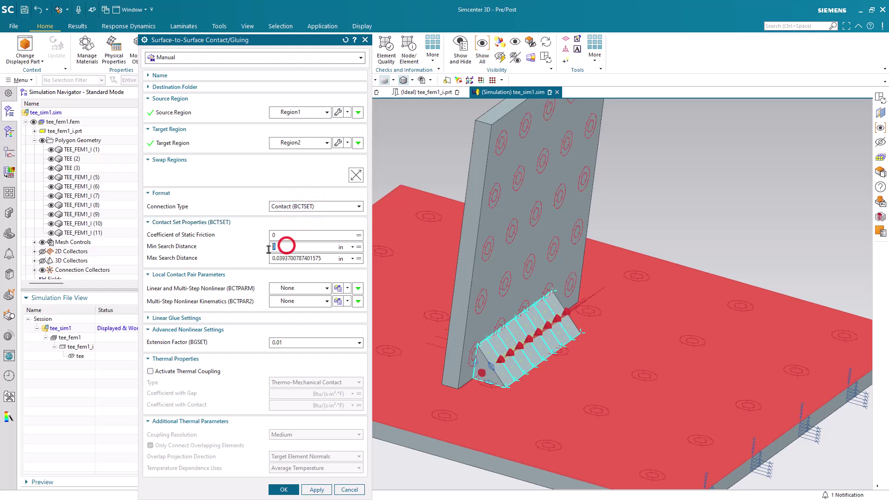
pyautogui.write('-.03')
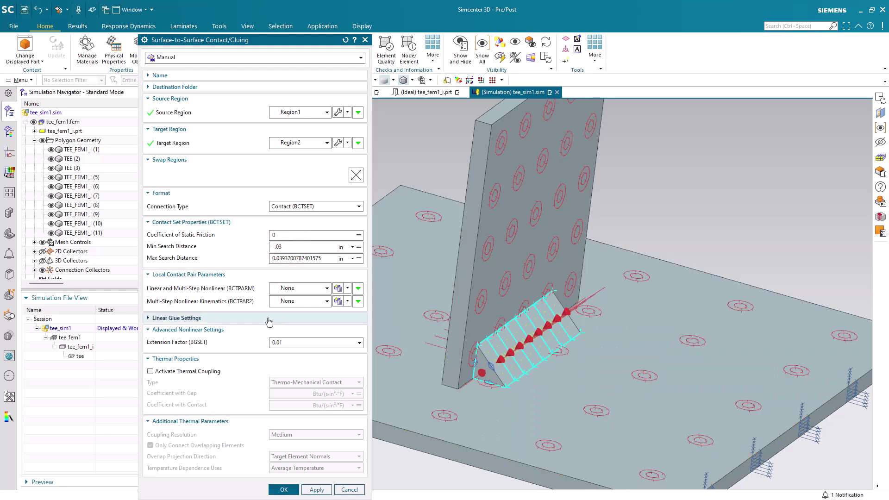
# - Activate thermal coupling with gap coefficient 3 and contact coefficient 1000 W/(m²·°C), then create the contact
pyautogui.click(186, 371)
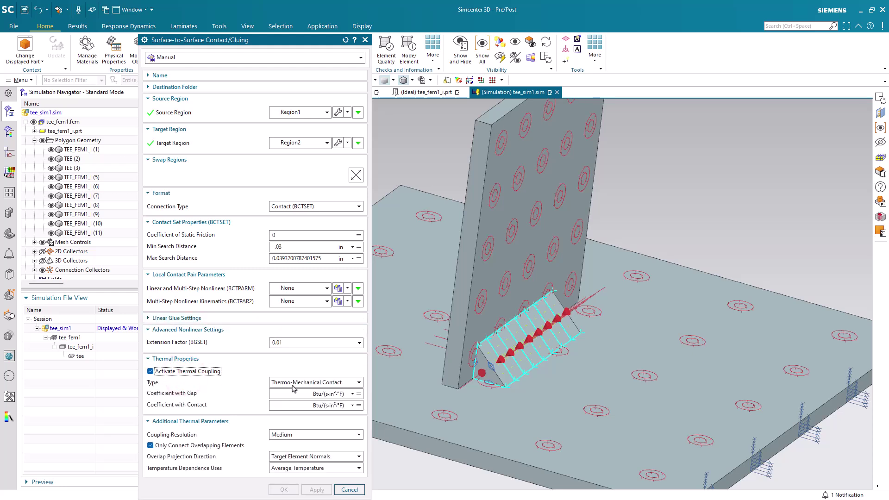
pyautogui.click(323, 395)
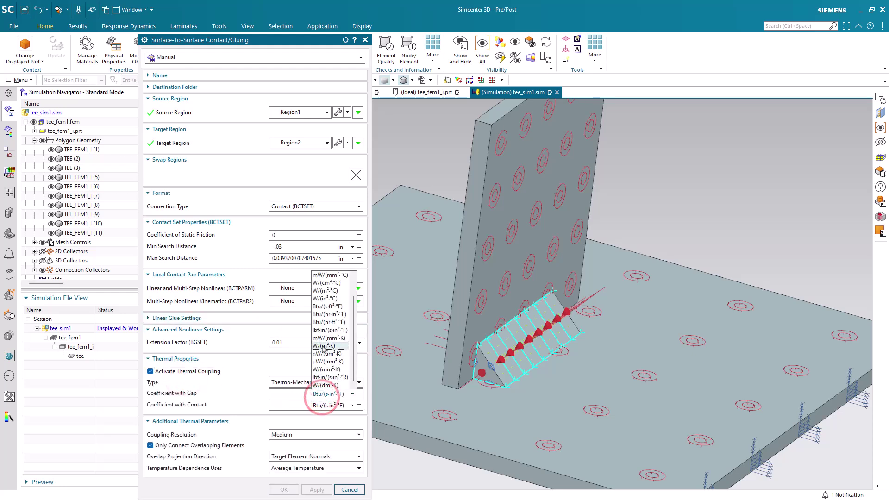
pyautogui.click(328, 291)
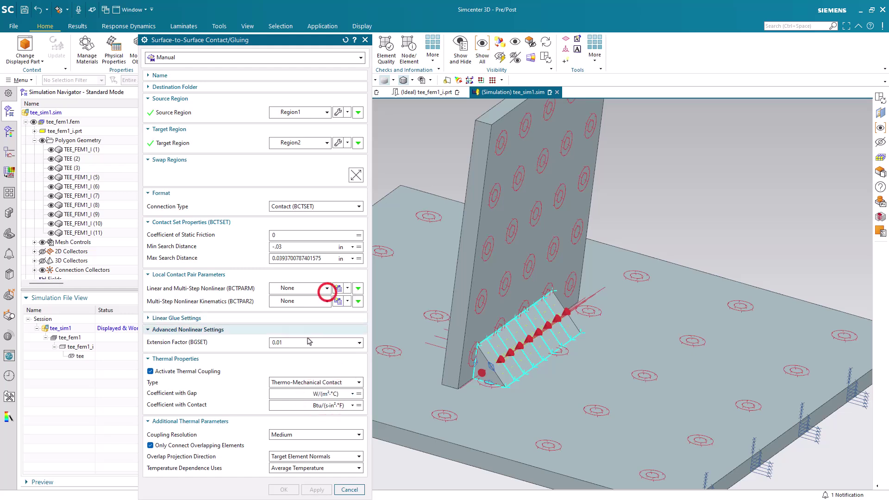
pyautogui.click(288, 396)
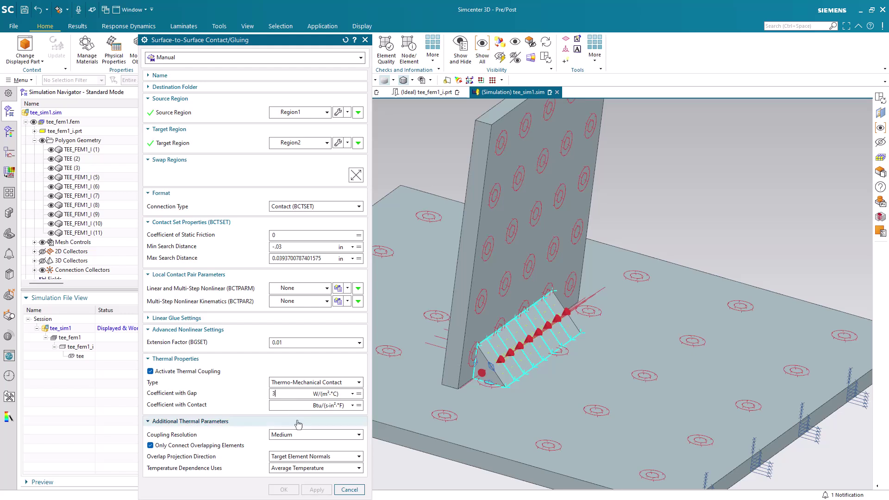
pyautogui.click(323, 408)
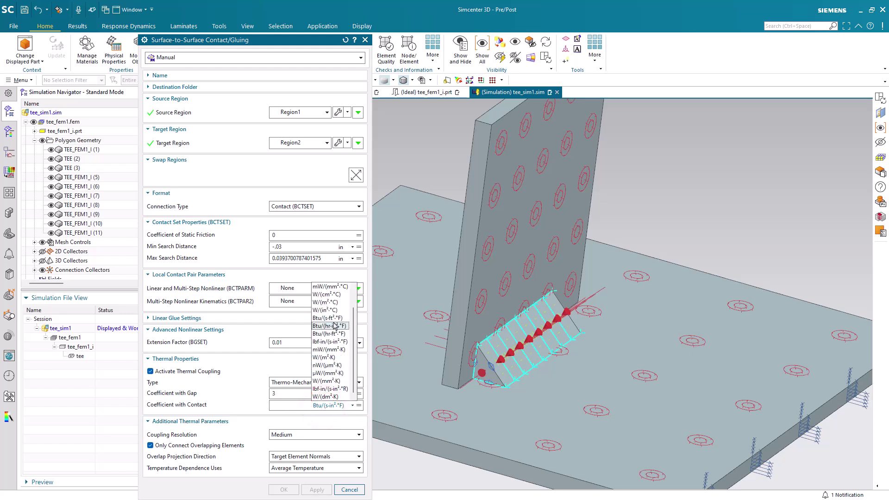
pyautogui.click(332, 304)
pyautogui.click(288, 408)
pyautogui.write('1000')
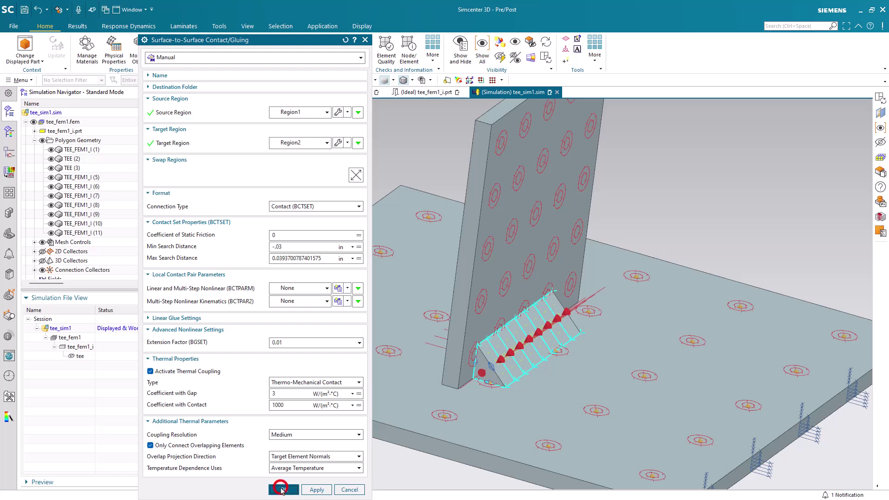
pyautogui.click(281, 489)
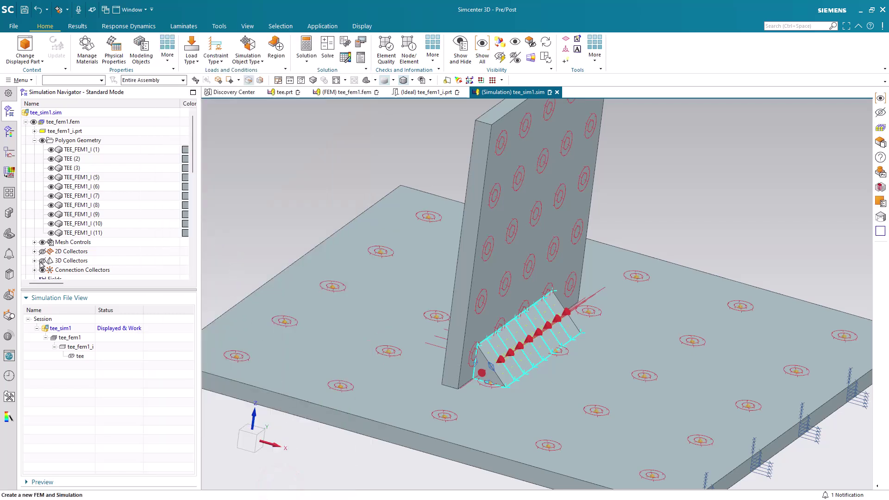
# - Inspect Solution 1's initial temperature set without changing it, then save the tee_sim1 simulation
pyautogui.click(42, 261)
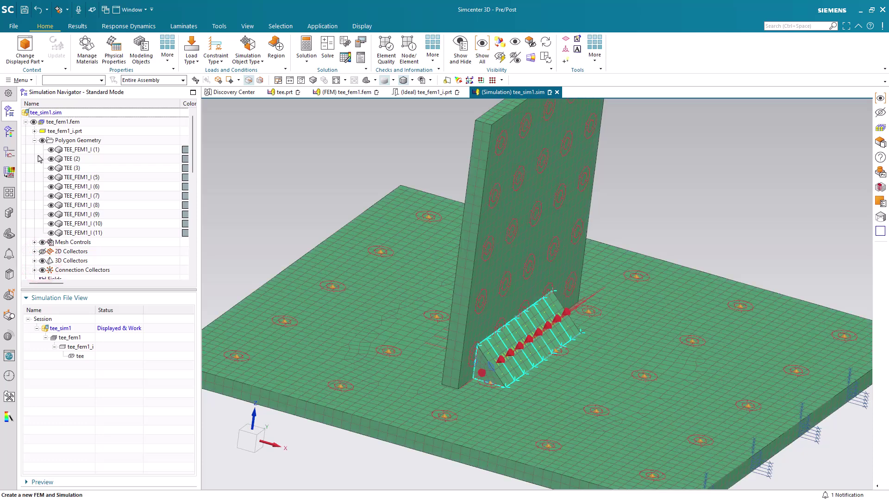
pyautogui.click(34, 141)
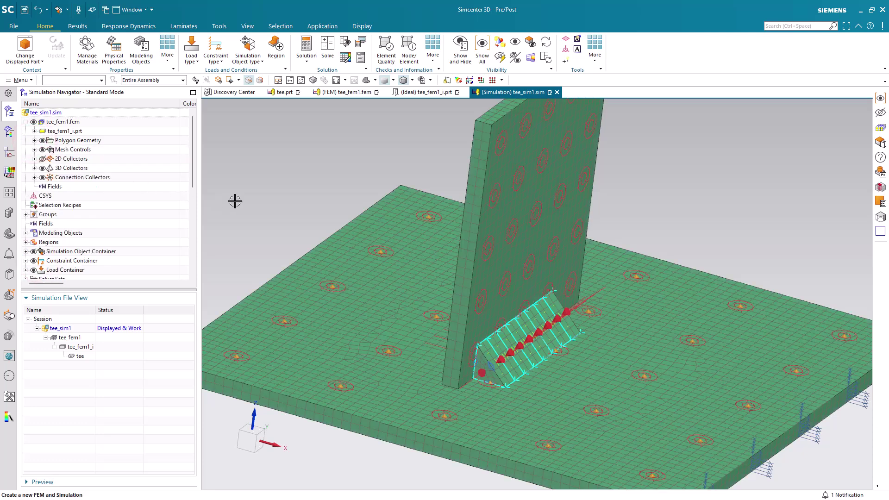
pyautogui.moveTo(193, 180); pyautogui.dragTo(196, 236)
pyautogui.click(35, 196)
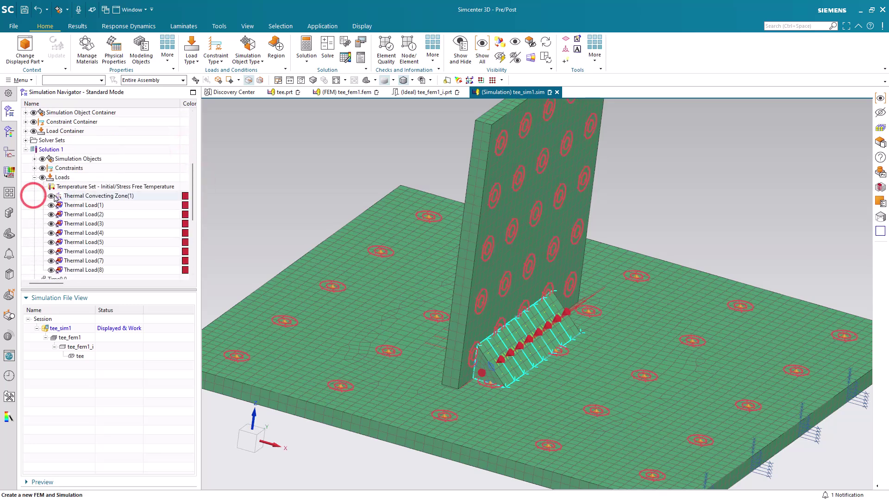
pyautogui.click(76, 187)
pyautogui.rightClick(76, 187)
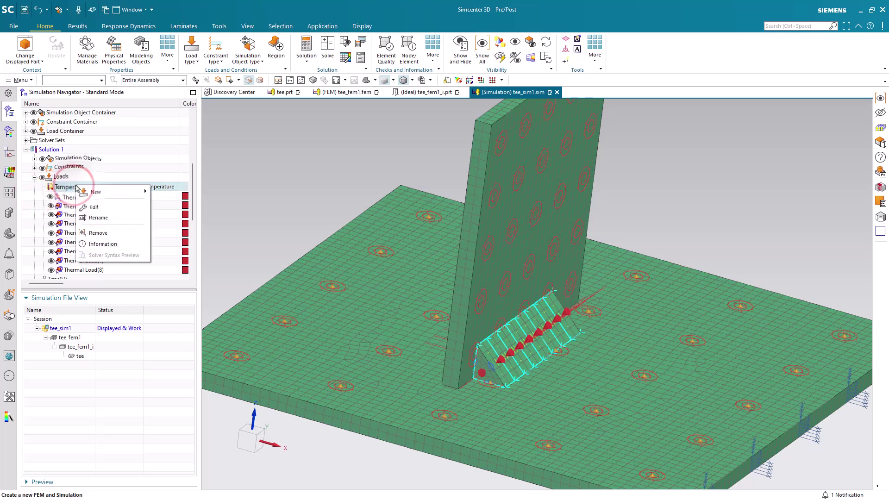
pyautogui.click(88, 204)
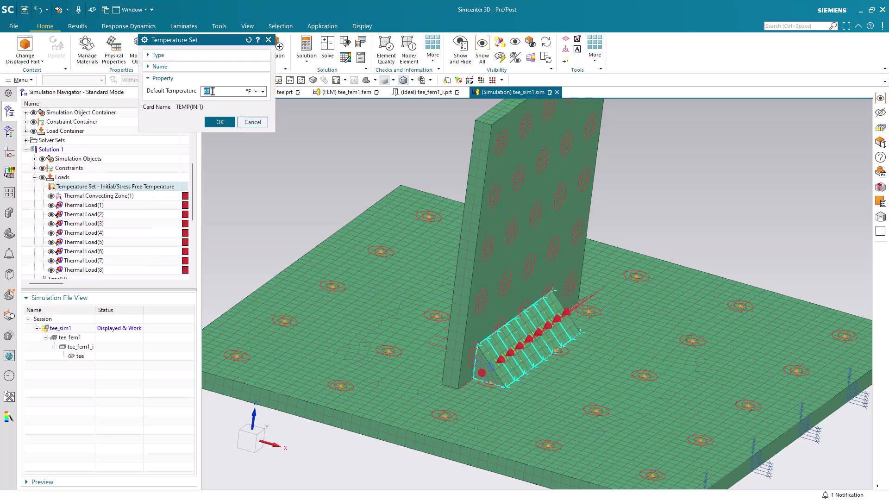
pyautogui.click(263, 123)
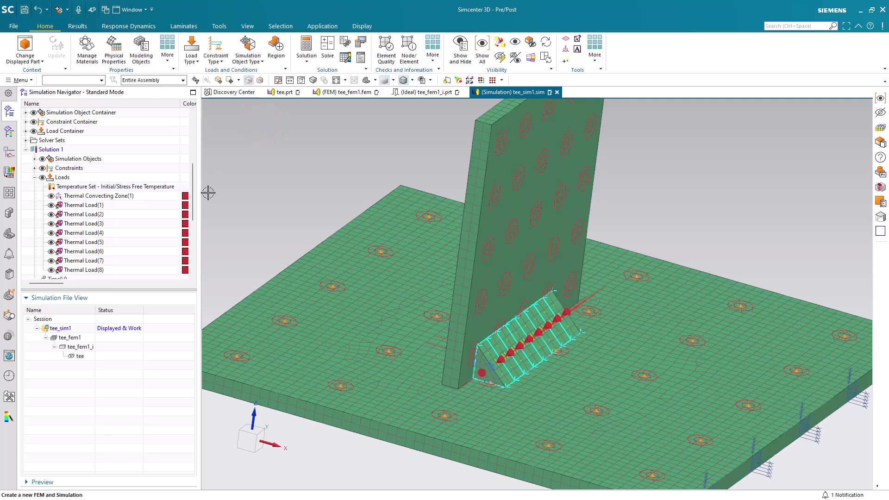
pyautogui.click(24, 9)
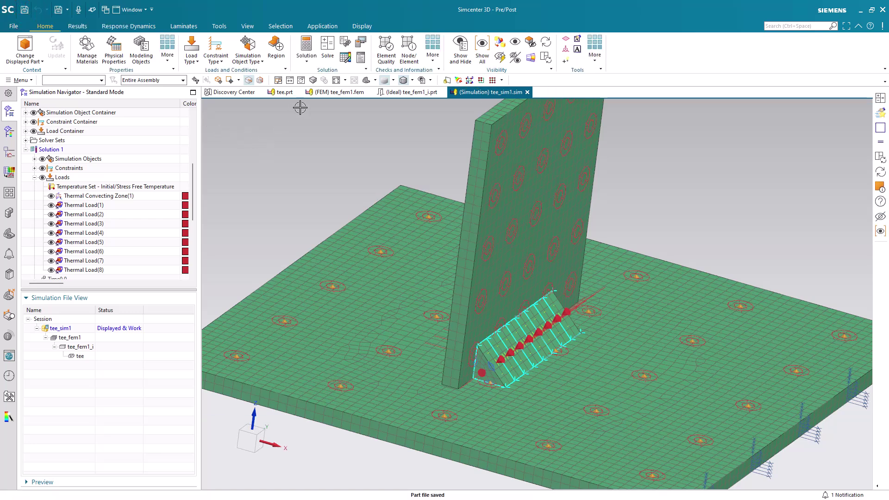
# - Solve Solution 1 and open the Thermal/Flow full-model temperature tracking plot
pyautogui.click(327, 54)
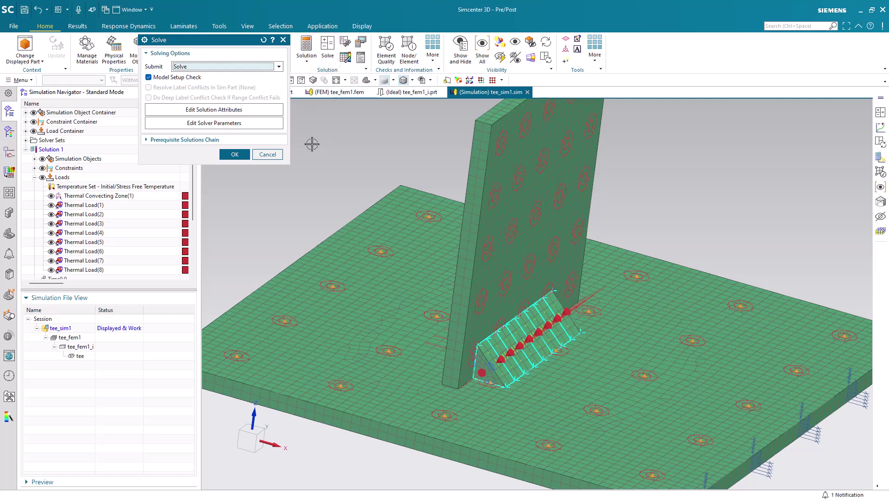
pyautogui.click(234, 154)
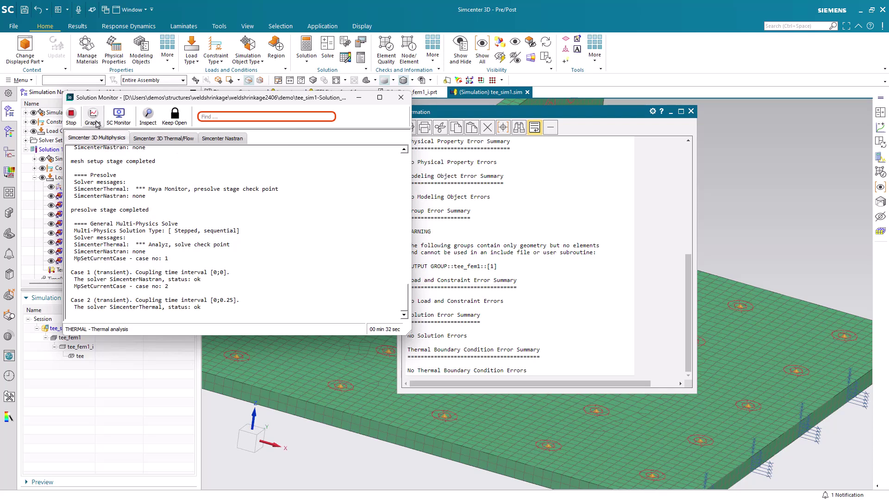
pyautogui.click(93, 116)
pyautogui.moveTo(109, 144)
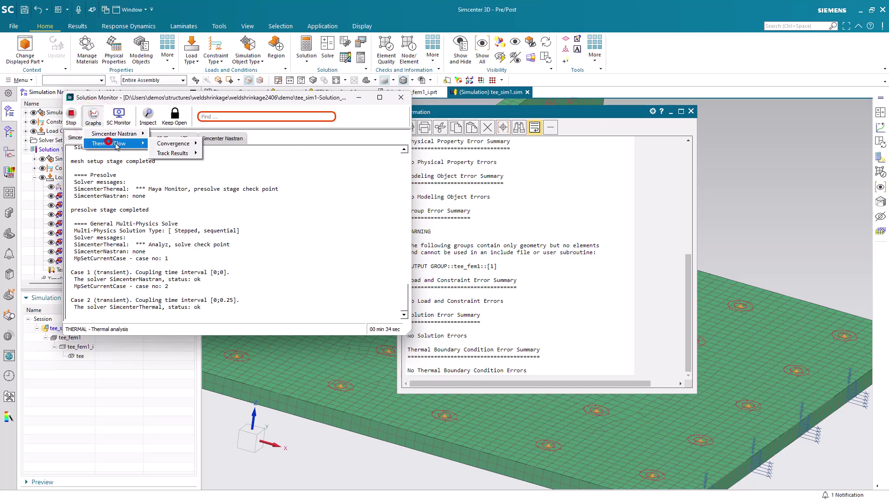
pyautogui.click(179, 153)
pyautogui.click(223, 153)
pyautogui.moveTo(543, 68); pyautogui.dragTo(702, 43)
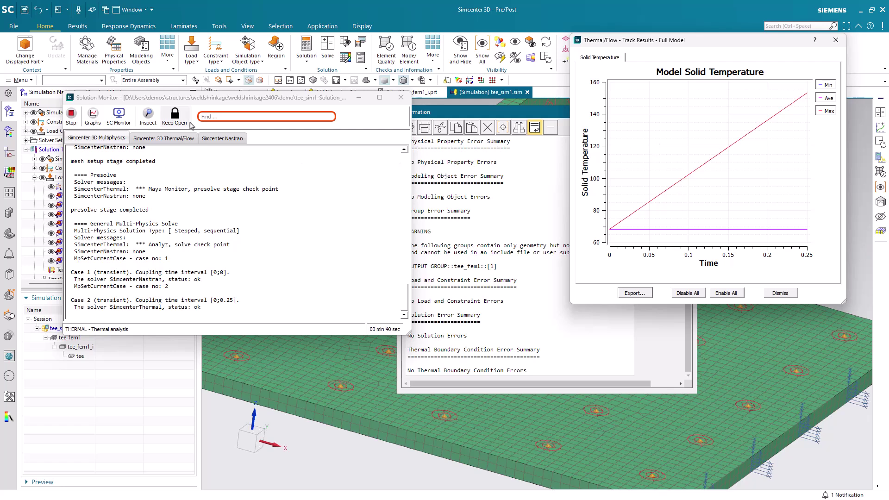
# - Open Nastran convergence plots for time step and cumulative iteration history, plus the SC Monitor
pyautogui.click(93, 117)
pyautogui.moveTo(103, 135)
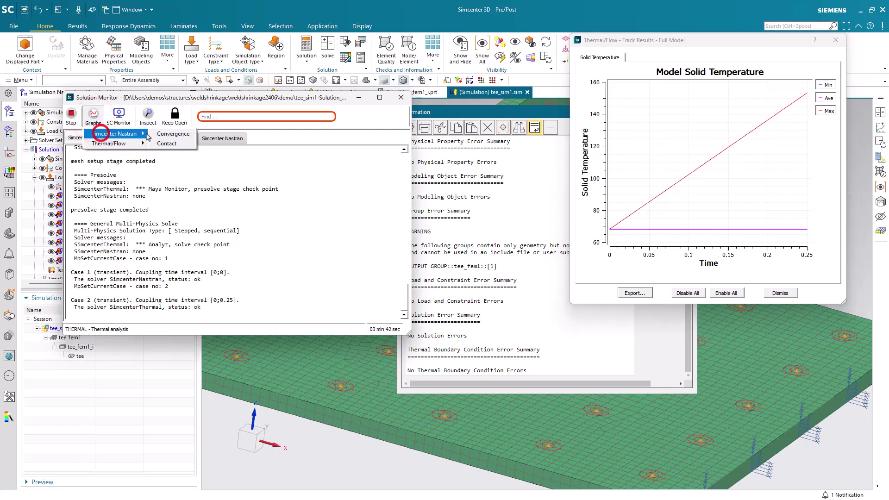
pyautogui.click(170, 135)
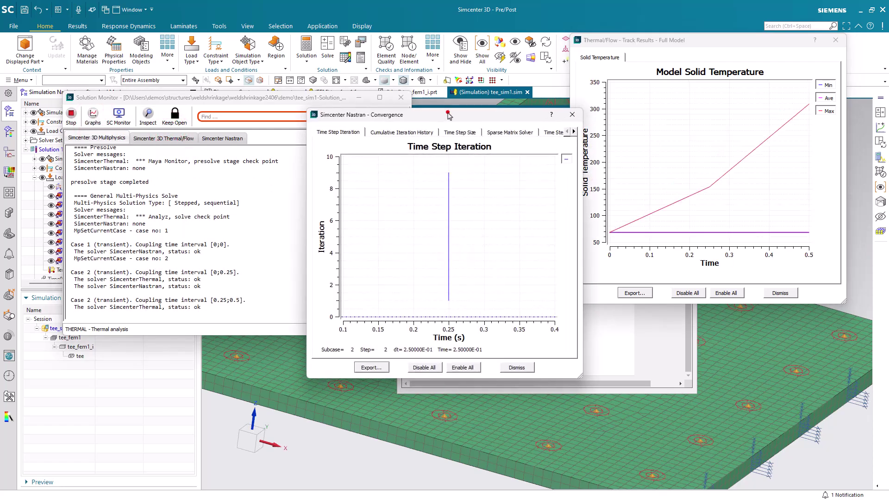
pyautogui.moveTo(426, 115); pyautogui.dragTo(453, 176)
pyautogui.click(577, 193)
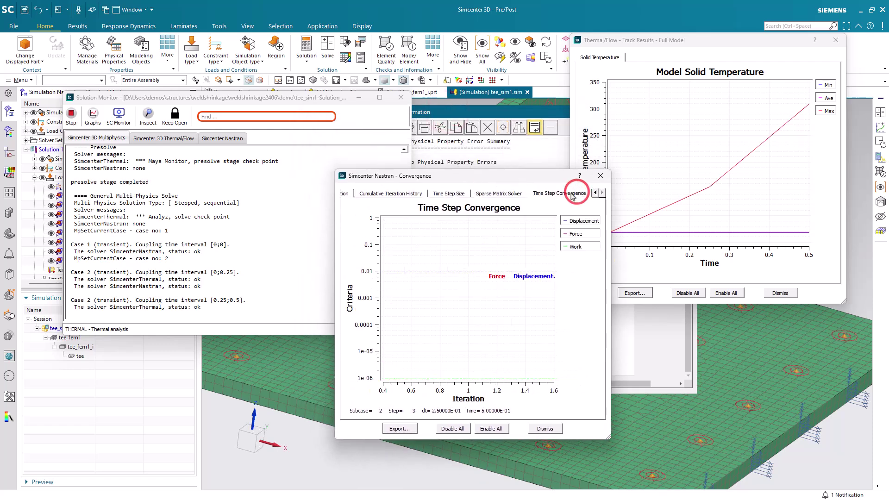
pyautogui.moveTo(574, 179); pyautogui.dragTo(783, 195)
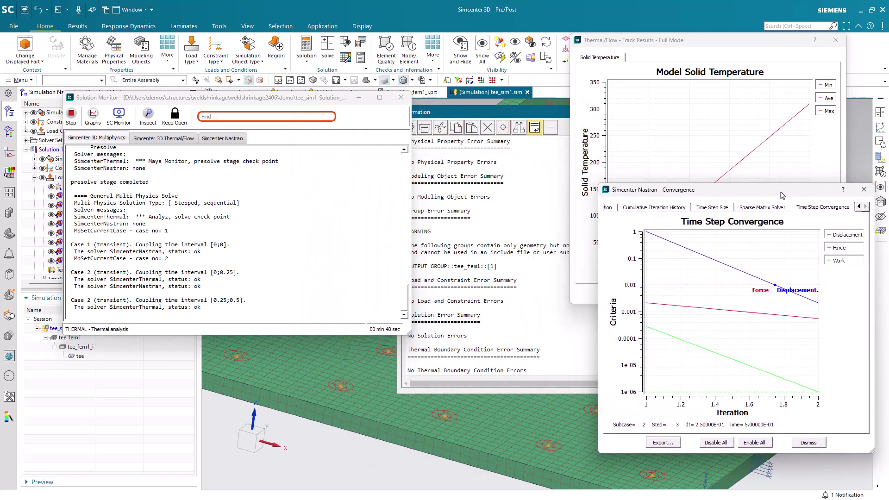
pyautogui.click(667, 208)
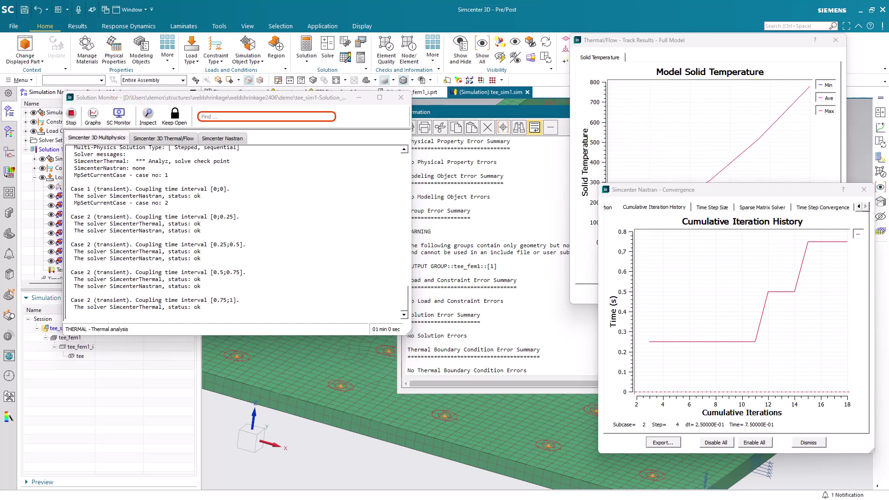
pyautogui.click(119, 116)
# - Show Translation Magnitude contours on the live tee model, viewed from above, and return to the solver log
pyautogui.click(199, 107)
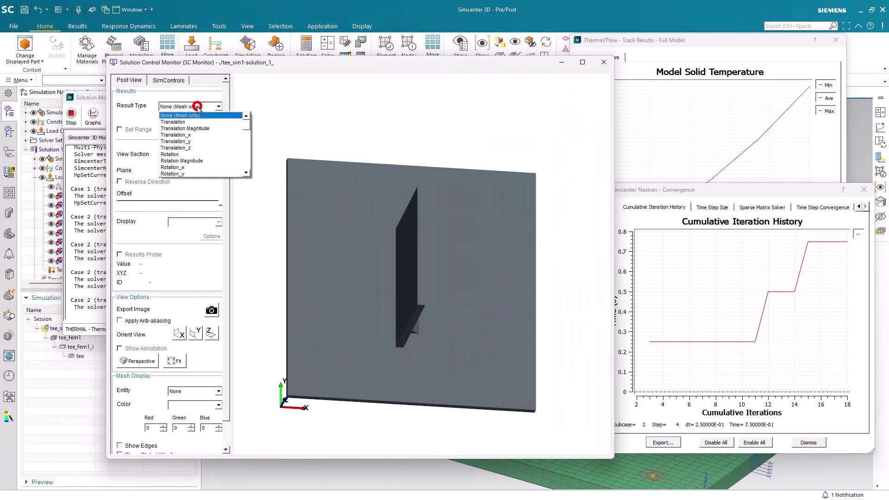
pyautogui.click(193, 123)
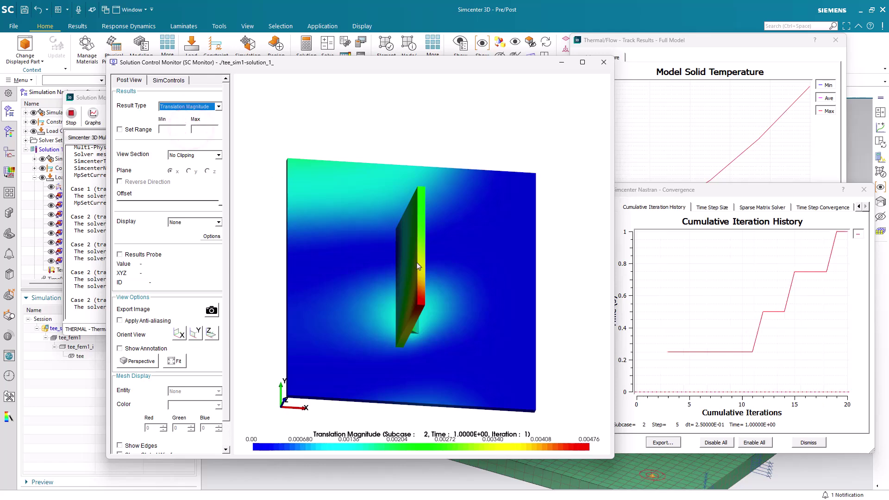
pyautogui.moveTo(383, 240); pyautogui.dragTo(360, 205)
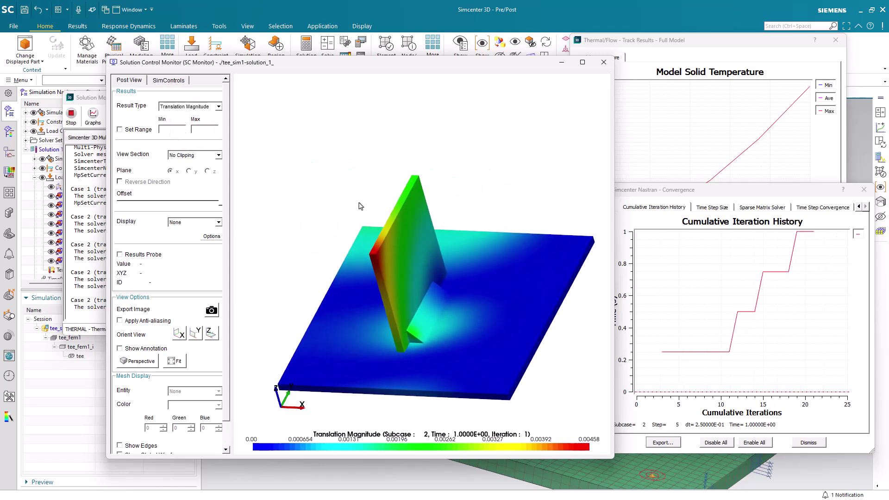
pyautogui.click(107, 98)
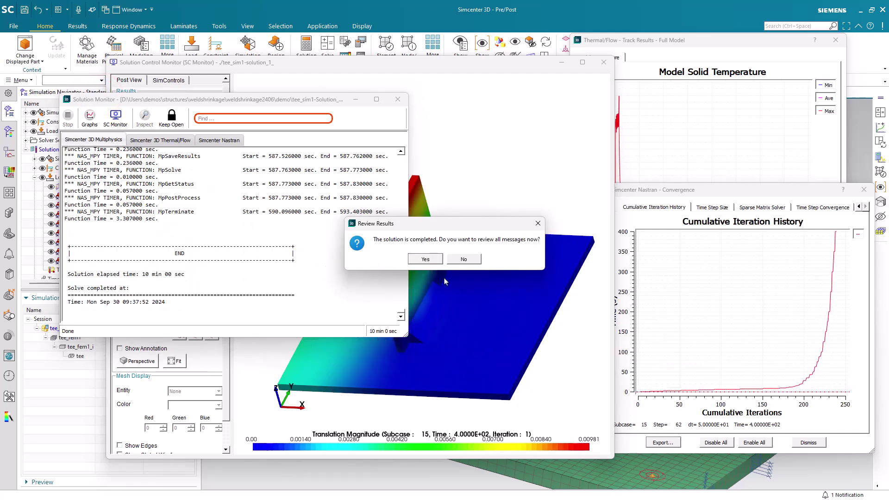
# - Decline reviewing solver messages and close the Information window and Analysis Job Monitor
pyautogui.click(462, 259)
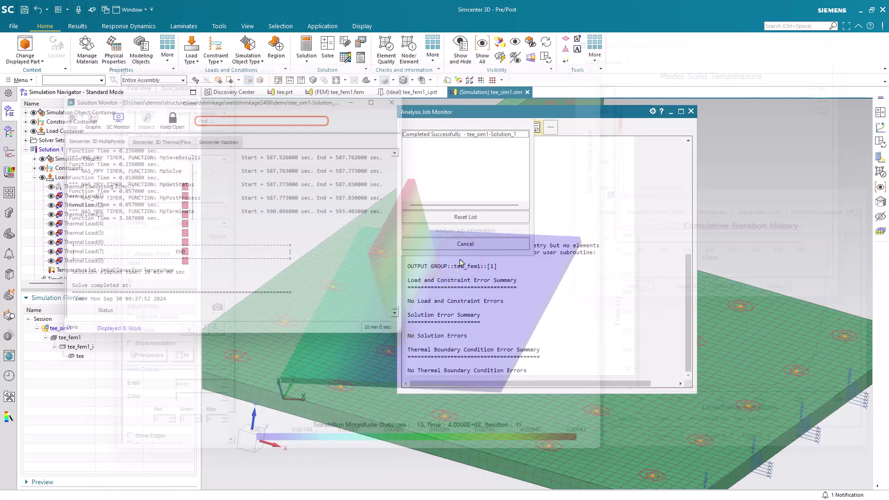
pyautogui.click(691, 111)
pyautogui.click(691, 111)
pyautogui.click(503, 242)
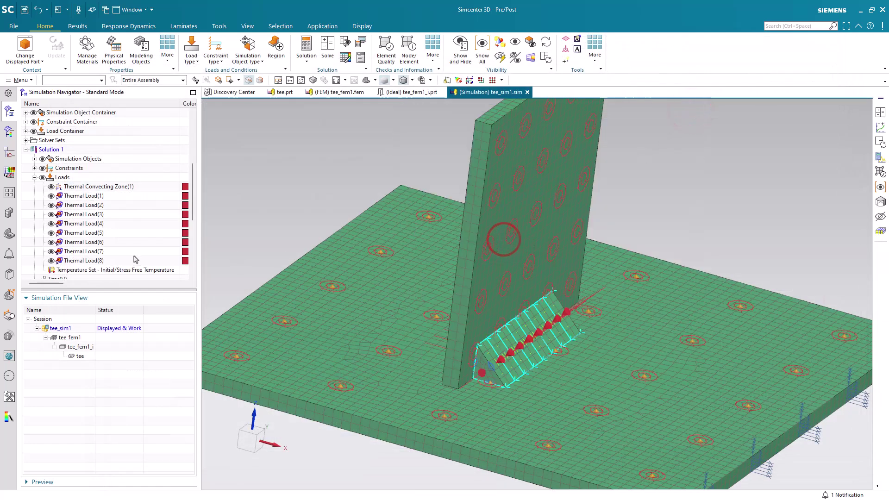
# - Load the Thermal results and plot Displacement X from Time400.0, Increment 4
pyautogui.scroll(-6, 134, 257)
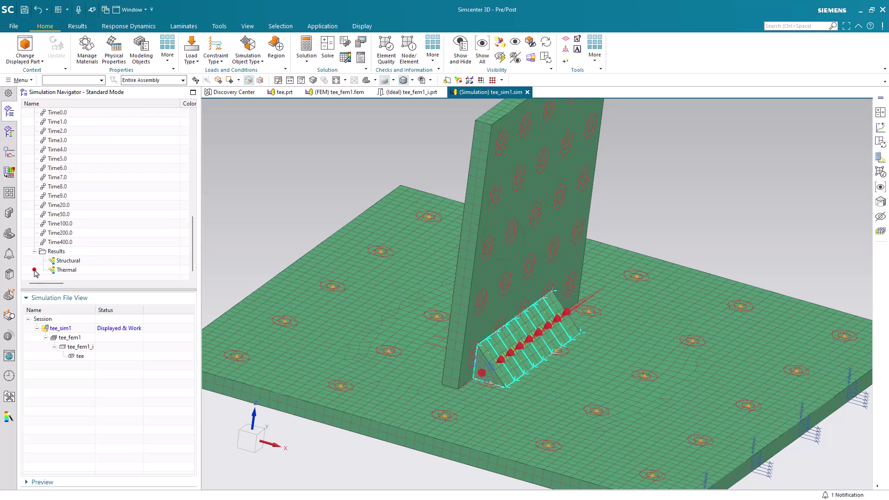
pyautogui.doubleClick(61, 269)
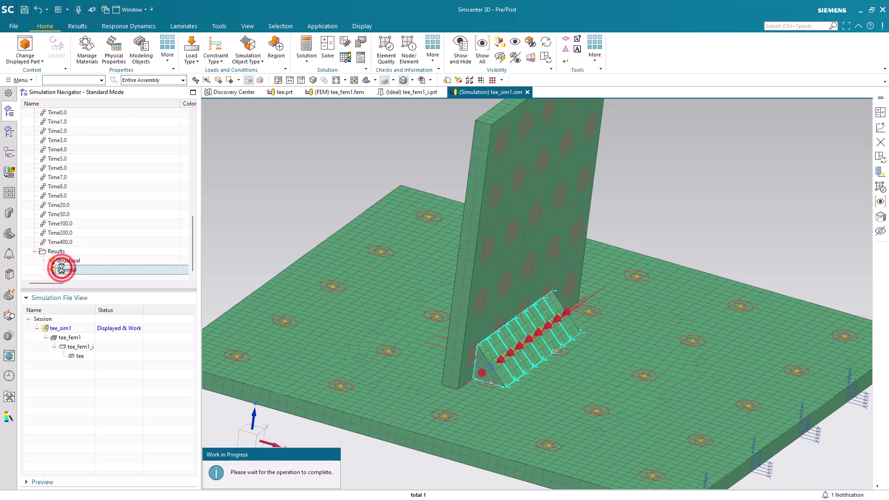
pyautogui.click(34, 140)
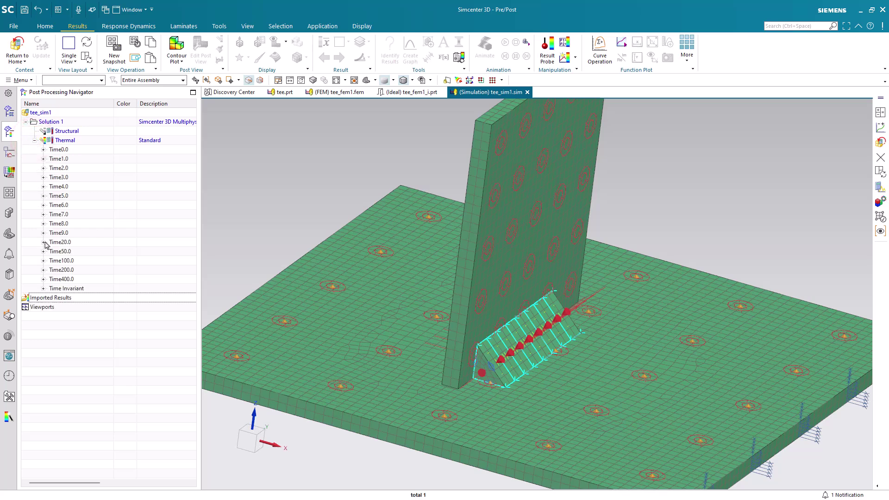
pyautogui.click(43, 279)
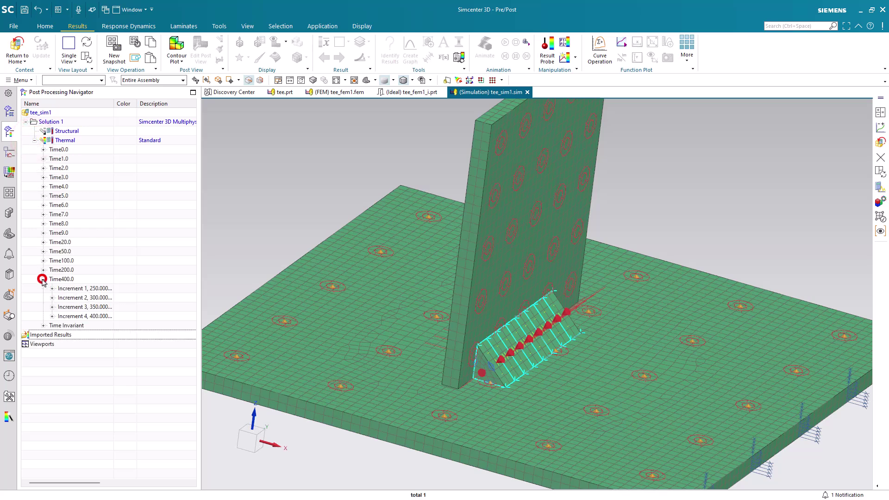
pyautogui.click(52, 316)
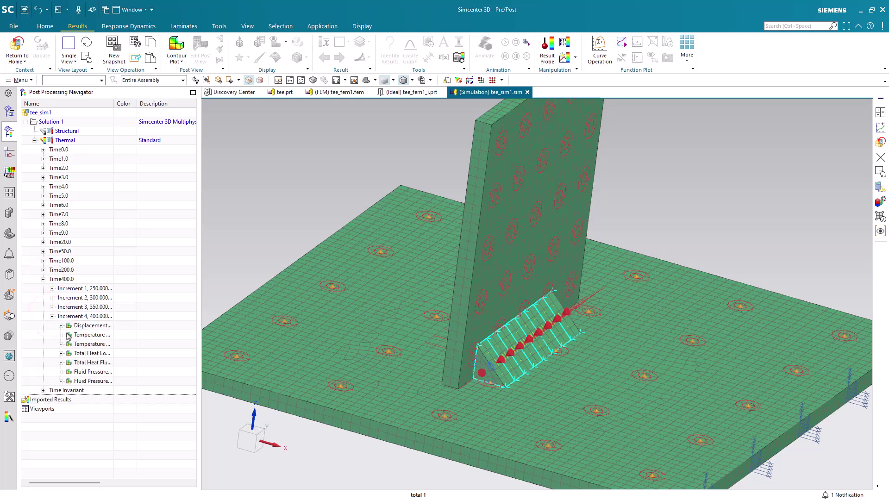
pyautogui.click(60, 326)
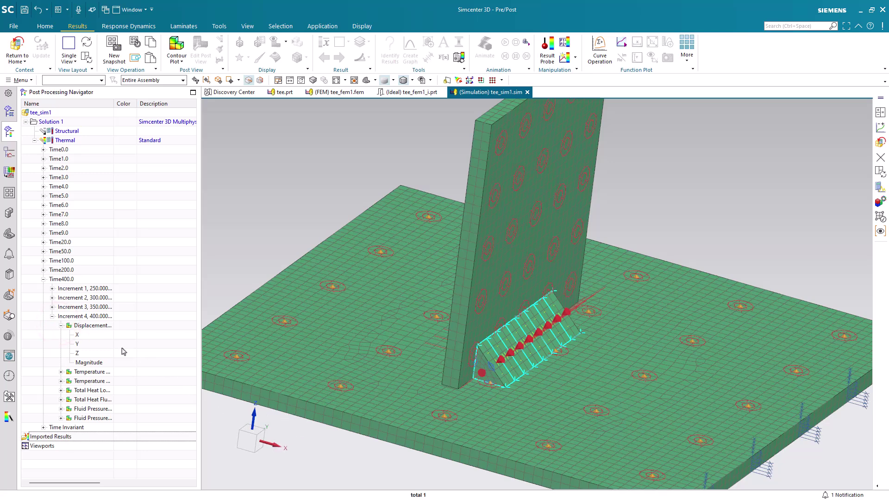
pyautogui.doubleClick(78, 335)
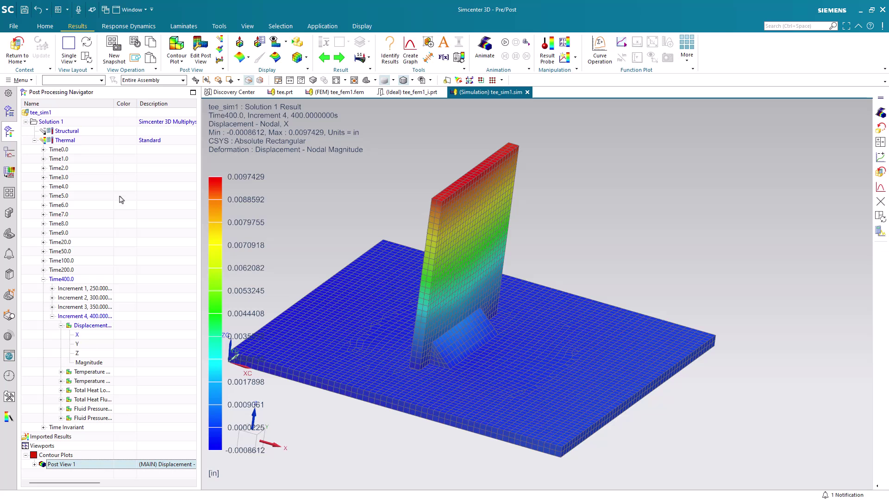
# - Plot nodal temperature in a second side-by-side view, synchronize and zoom both views, and activate Post View 1
pyautogui.doubleClick(114, 103)
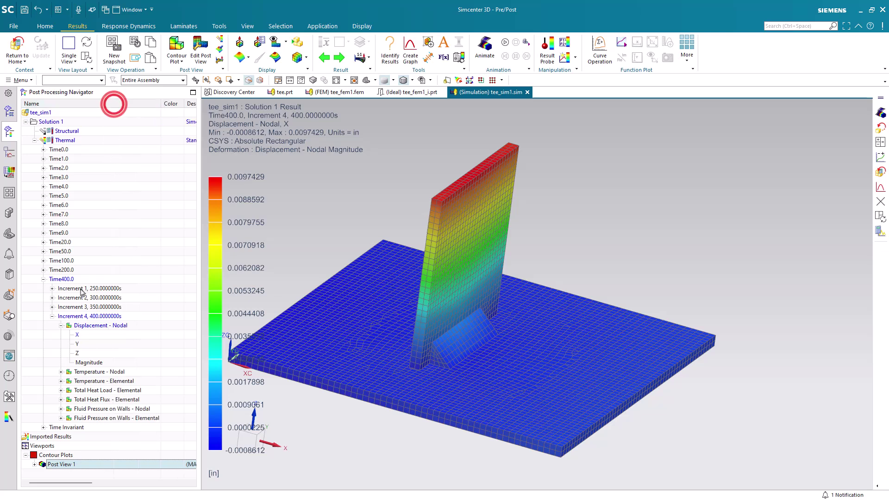
pyautogui.click(61, 372)
pyautogui.moveTo(81, 383); pyautogui.dragTo(521, 302)
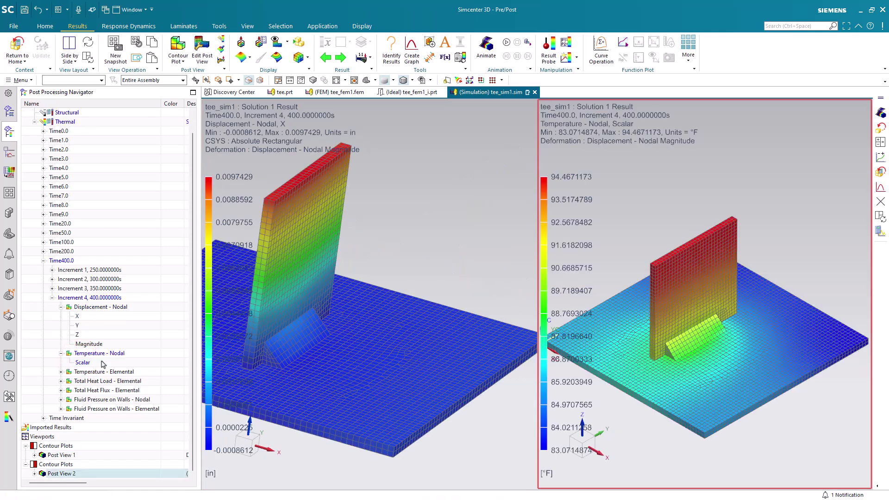
pyautogui.click(89, 57)
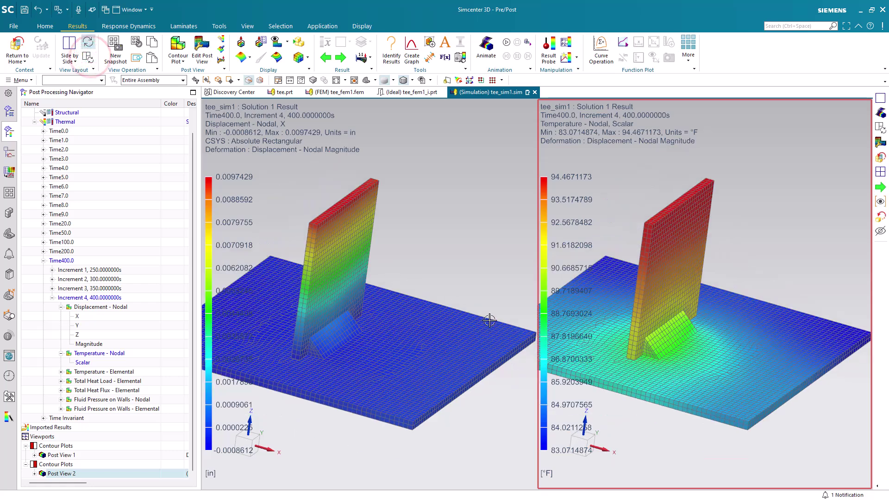
pyautogui.scroll(4, 354, 312)
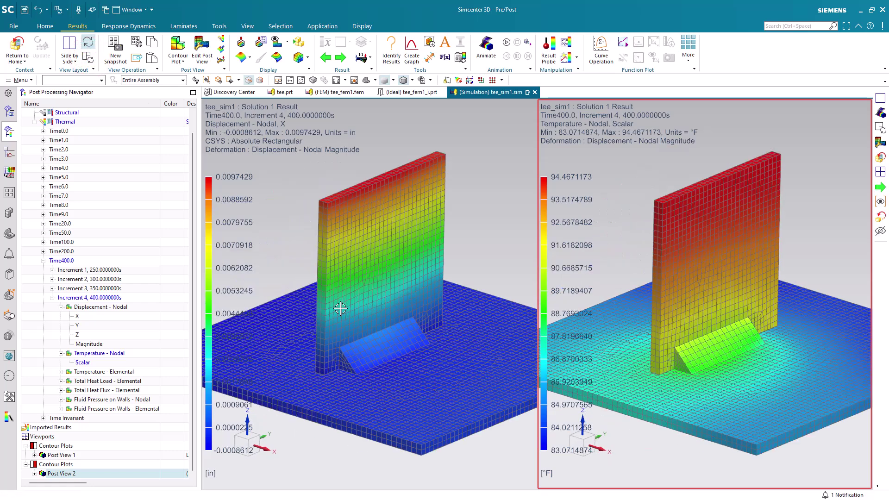
pyautogui.click(65, 456)
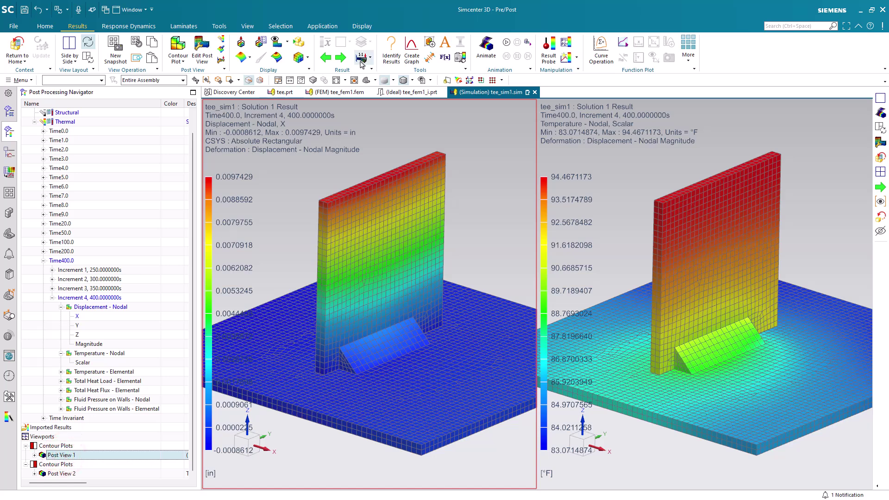
# - Set the displacement plot's deformation scale to 10 % of model size and orbit the view slightly
pyautogui.click(203, 46)
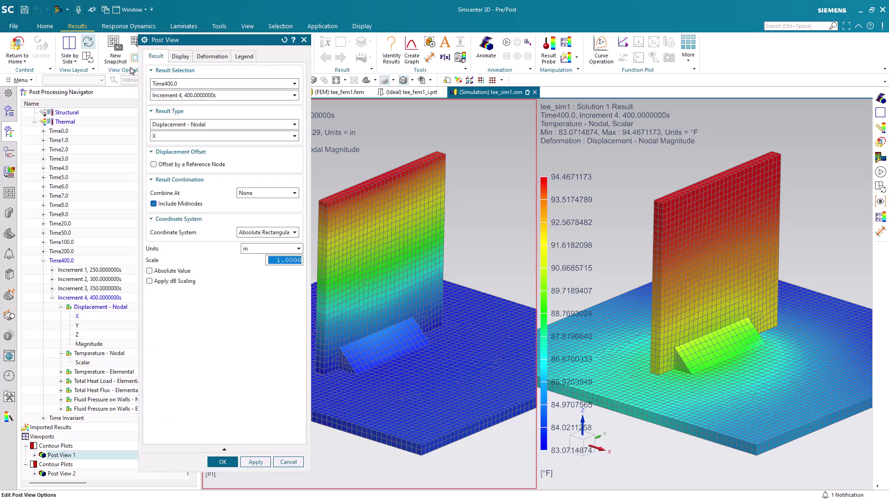
pyautogui.click(212, 56)
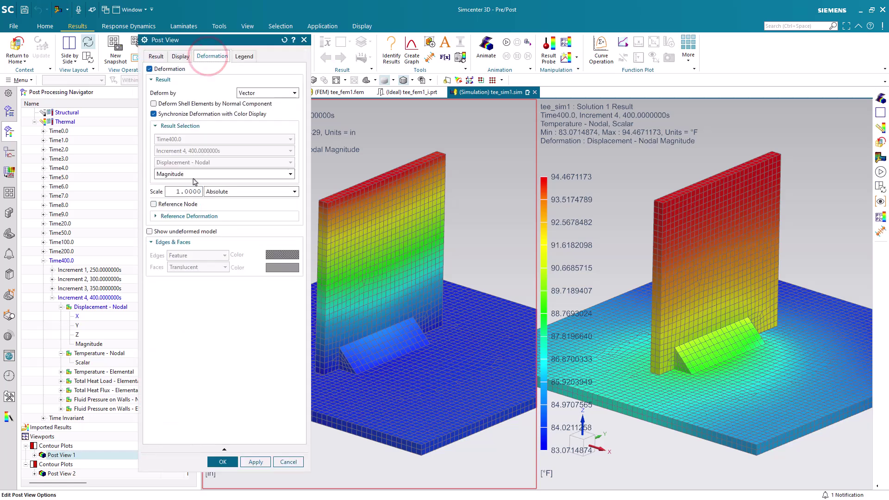
pyautogui.click(213, 191)
pyautogui.click(216, 201)
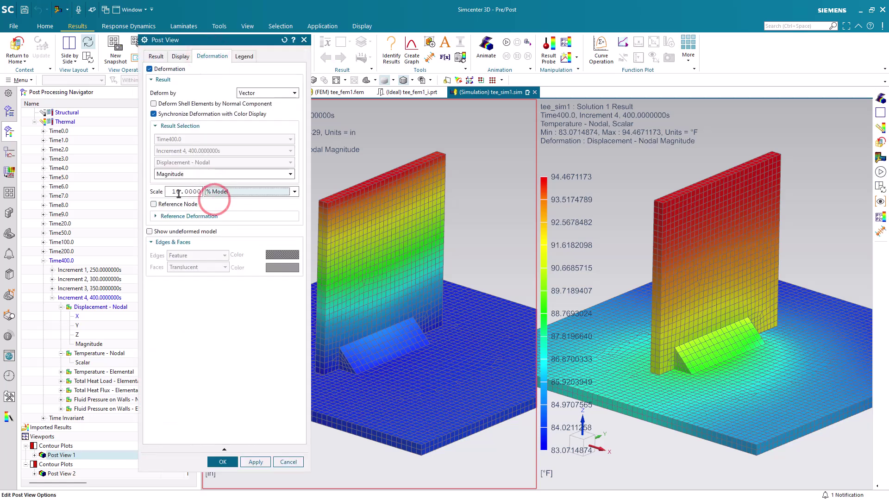
pyautogui.click(179, 191)
pyautogui.write('0')
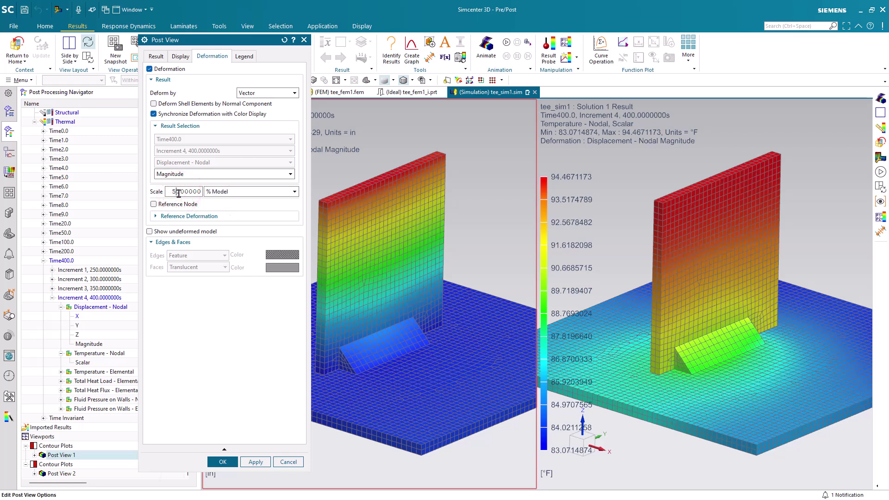
pyautogui.click(221, 461)
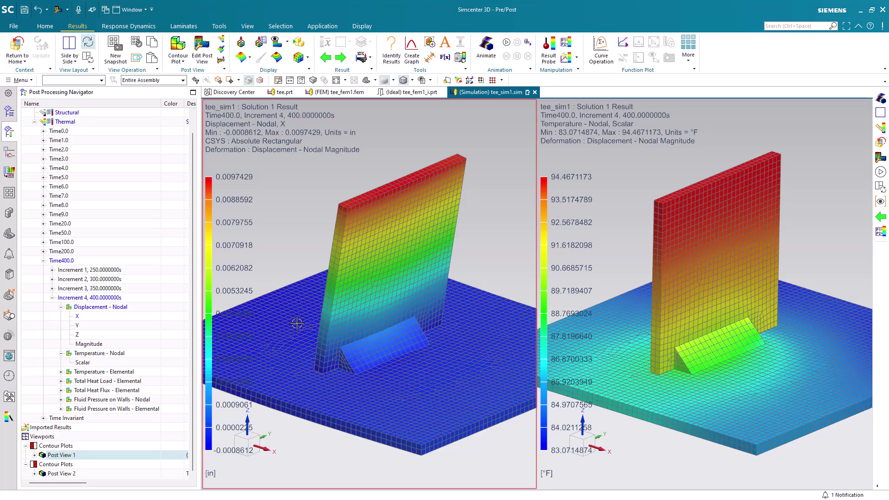
pyautogui.moveTo(297, 323)
pyautogui.mouseDown(button='middle')
pyautogui.moveTo(308, 327)
pyautogui.moveTo(295, 327)
pyautogui.mouseUp(button='middle')
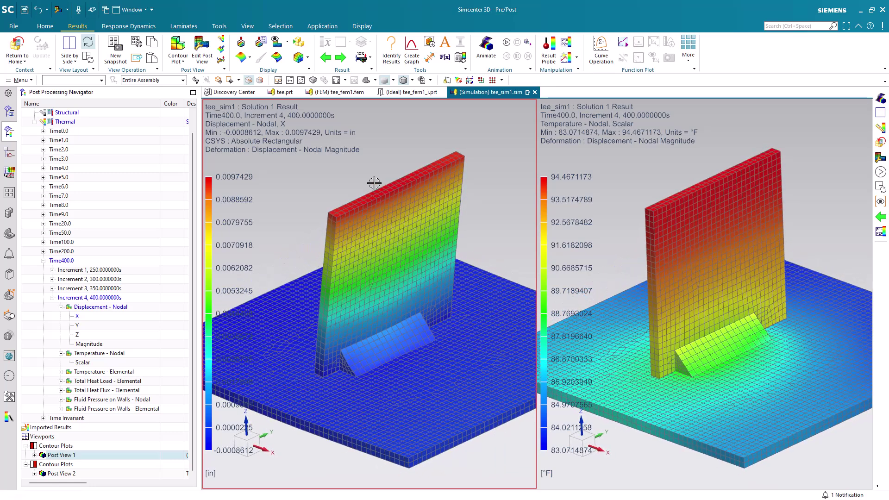
pyautogui.click(69, 473)
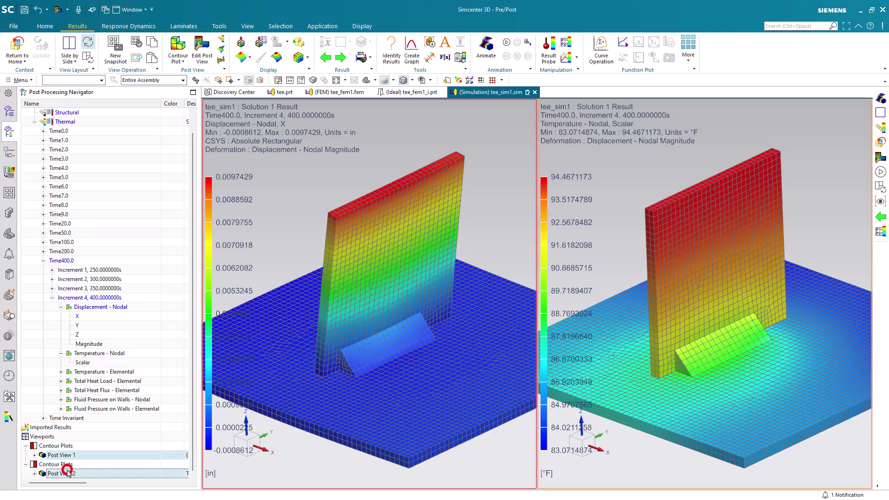
# - Animate both result plots across all iterations, then stop playback and close the Animation dialog
pyautogui.click(490, 55)
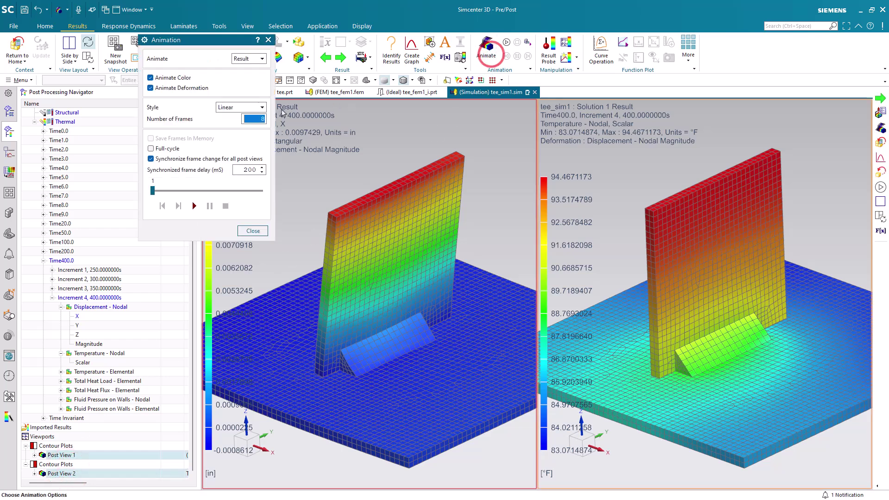
pyautogui.click(238, 62)
pyautogui.click(237, 76)
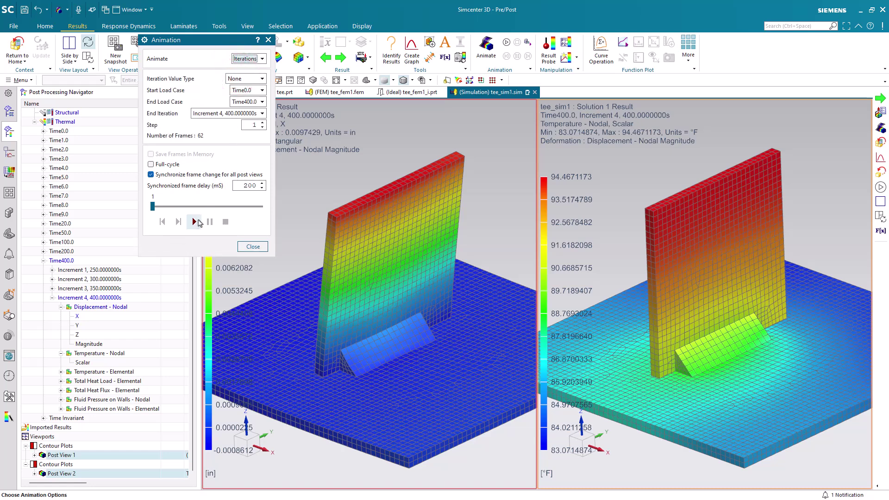
pyautogui.click(194, 222)
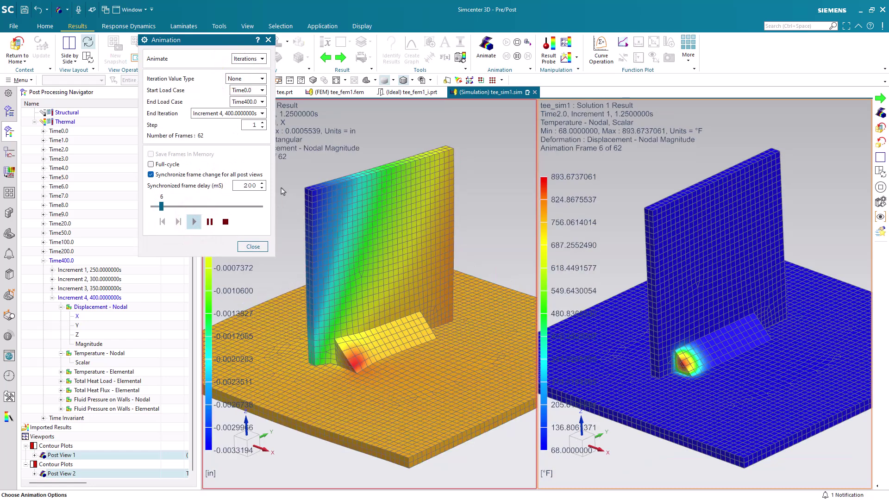
pyautogui.moveTo(233, 40); pyautogui.dragTo(143, 58)
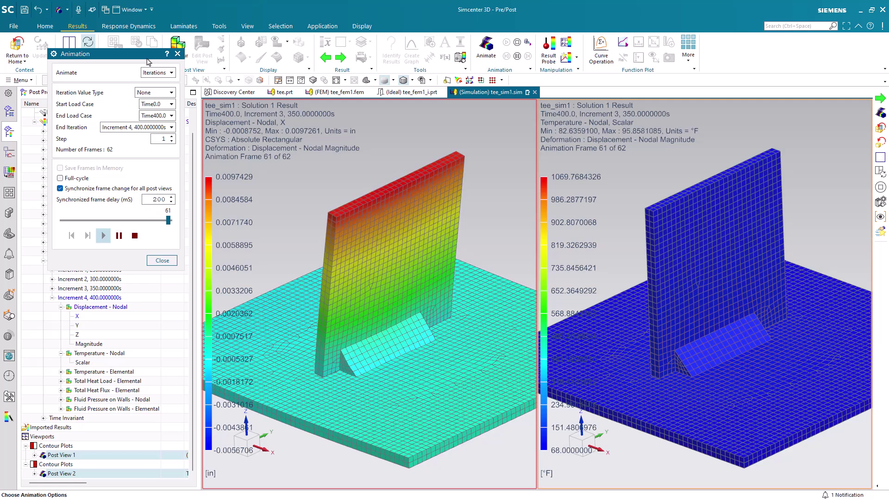
pyautogui.click(136, 237)
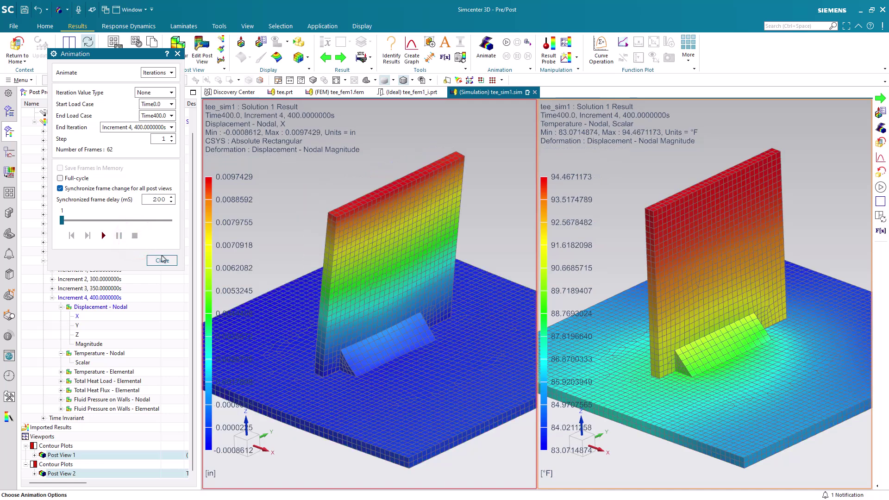
pyautogui.click(162, 260)
pyautogui.click(69, 60)
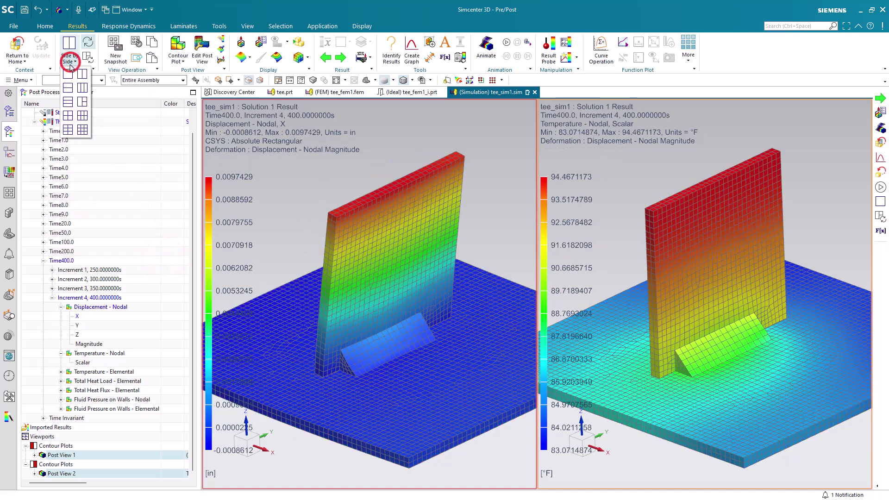
# - Switch to Single View and plot averaged von Mises Stress [Cauchy] from Structural Time400.0, Increment 4
pyautogui.click(68, 73)
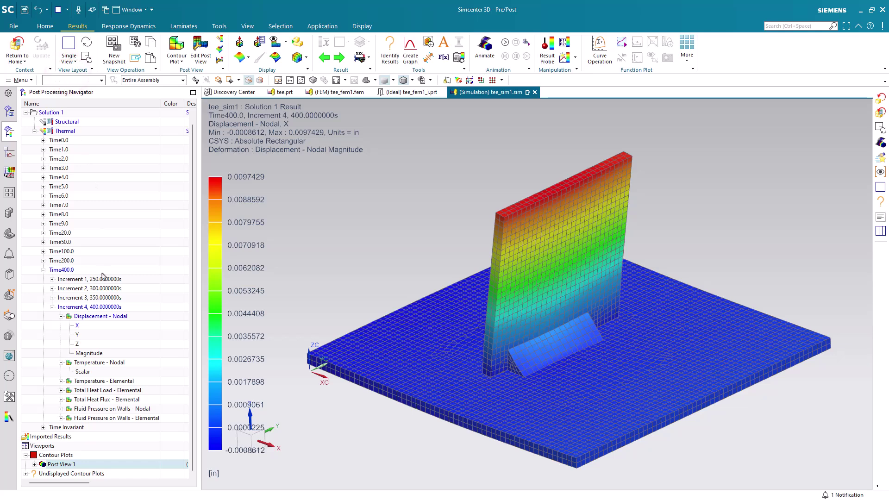
pyautogui.scroll(1, 89, 255)
pyautogui.scroll(-1, 57, 134)
pyautogui.click(34, 121)
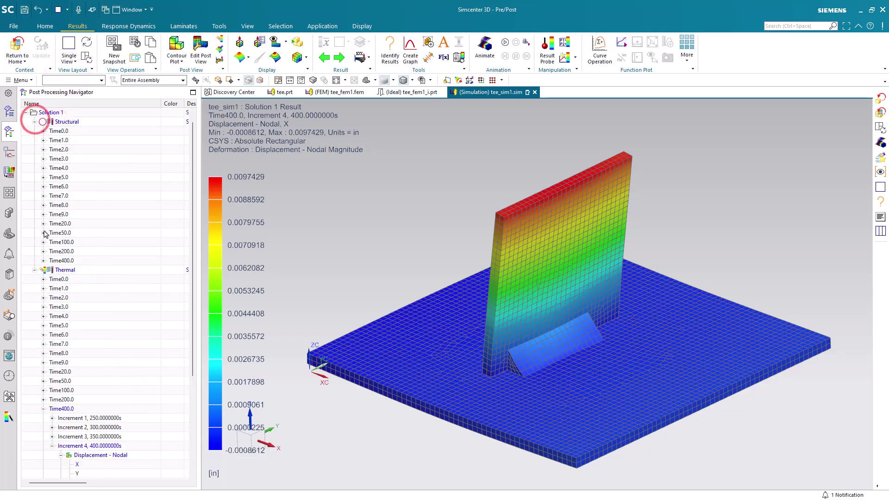
pyautogui.click(43, 261)
pyautogui.click(52, 305)
pyautogui.click(52, 298)
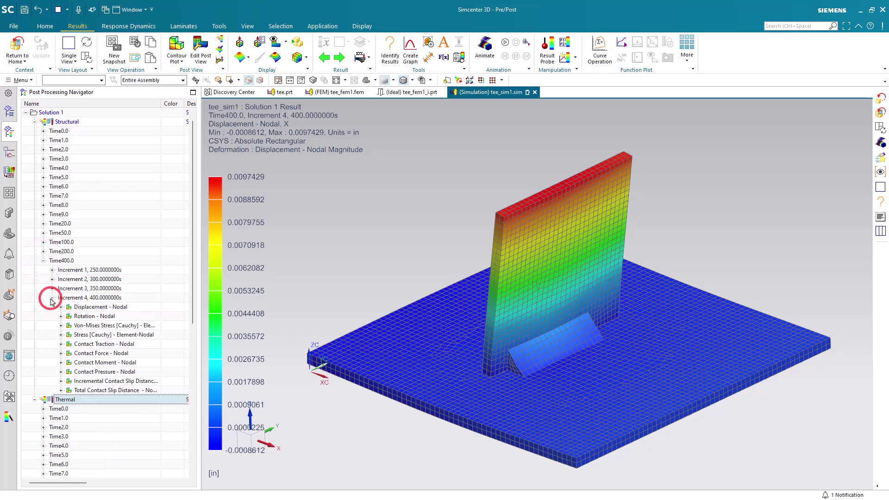
pyautogui.doubleClick(88, 334)
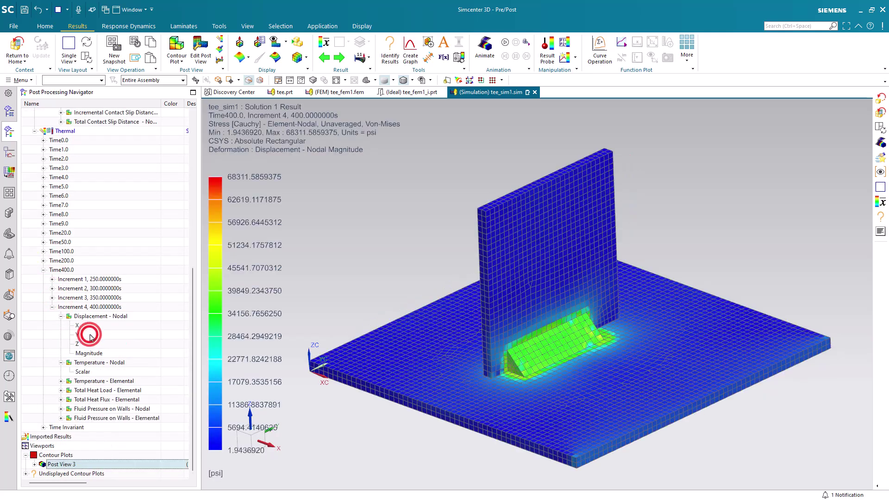
pyautogui.scroll(2, 510, 337)
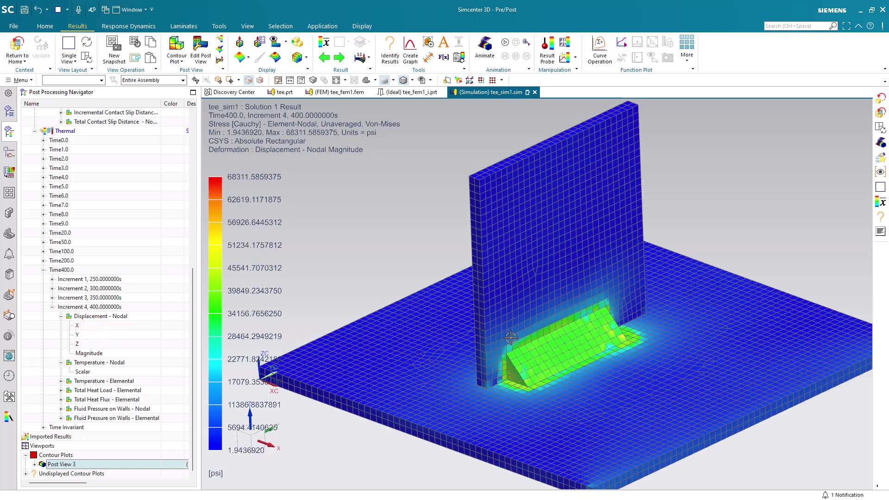
pyautogui.click(324, 44)
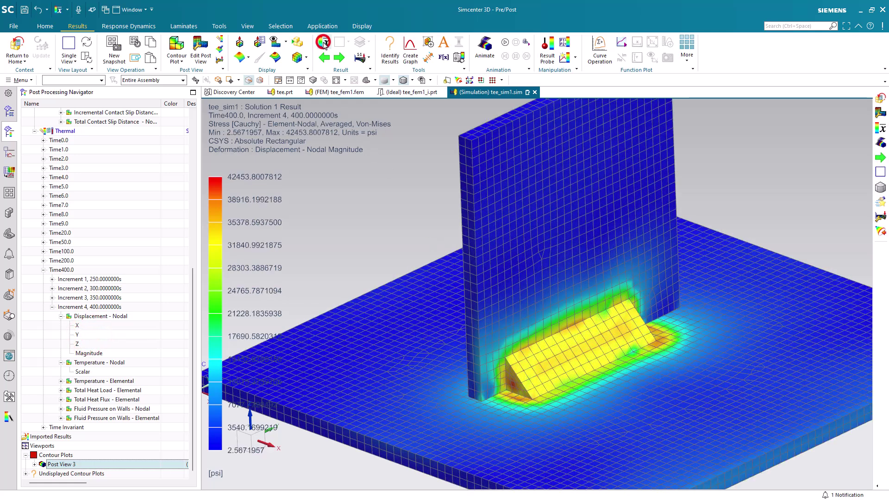
pyautogui.moveTo(566, 292)
pyautogui.mouseDown(button='middle')
pyautogui.moveTo(542, 295)
pyautogui.moveTo(563, 293)
pyautogui.mouseUp(button='middle')
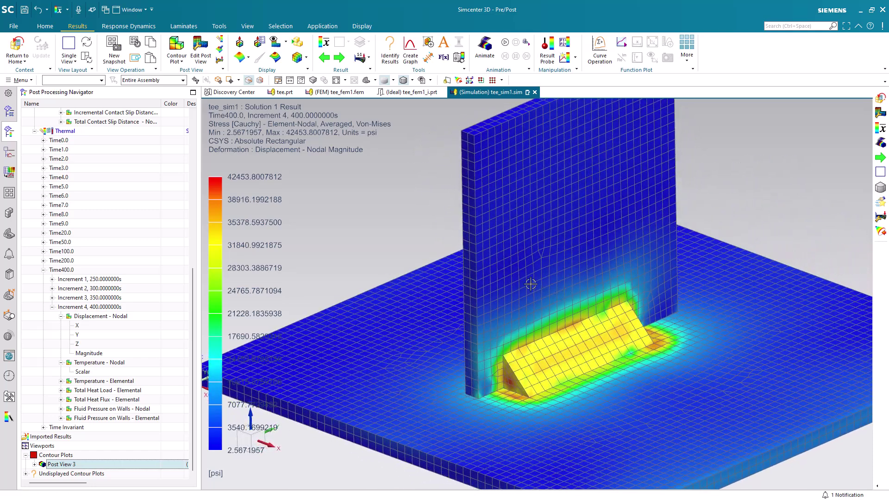